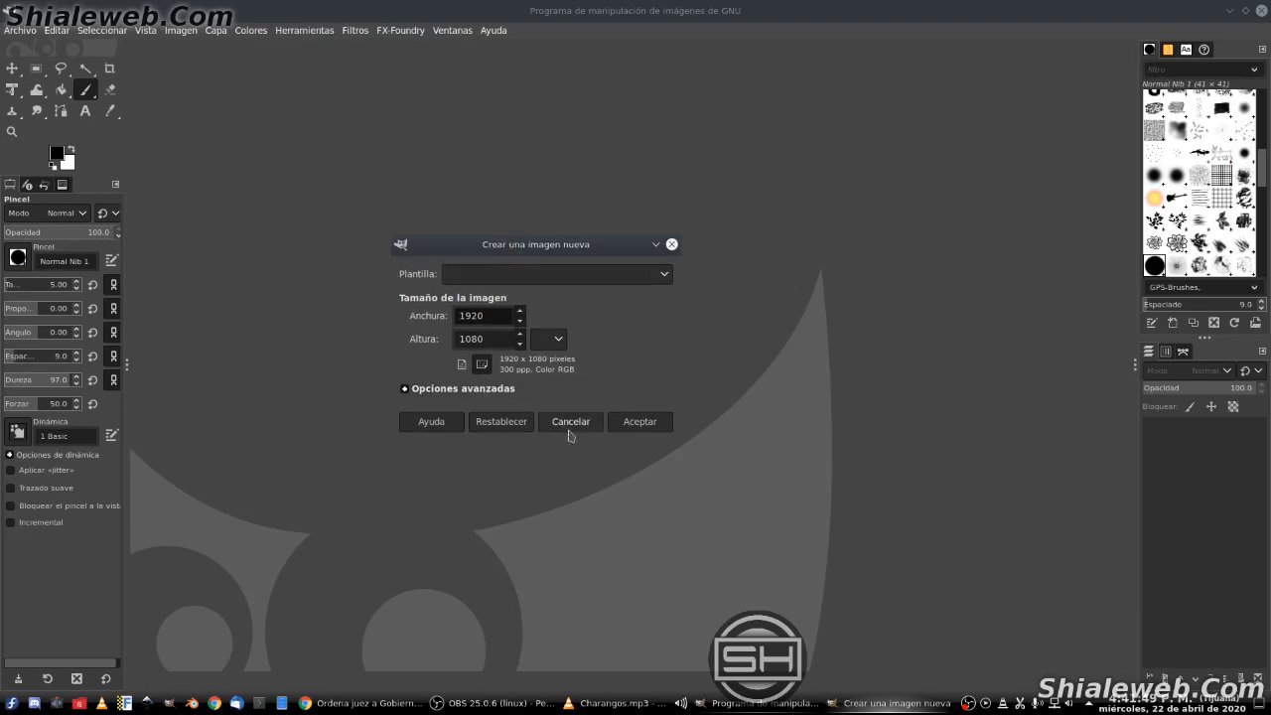
Step: Create a new 1920 × 1080 pixel image
click(641, 425)
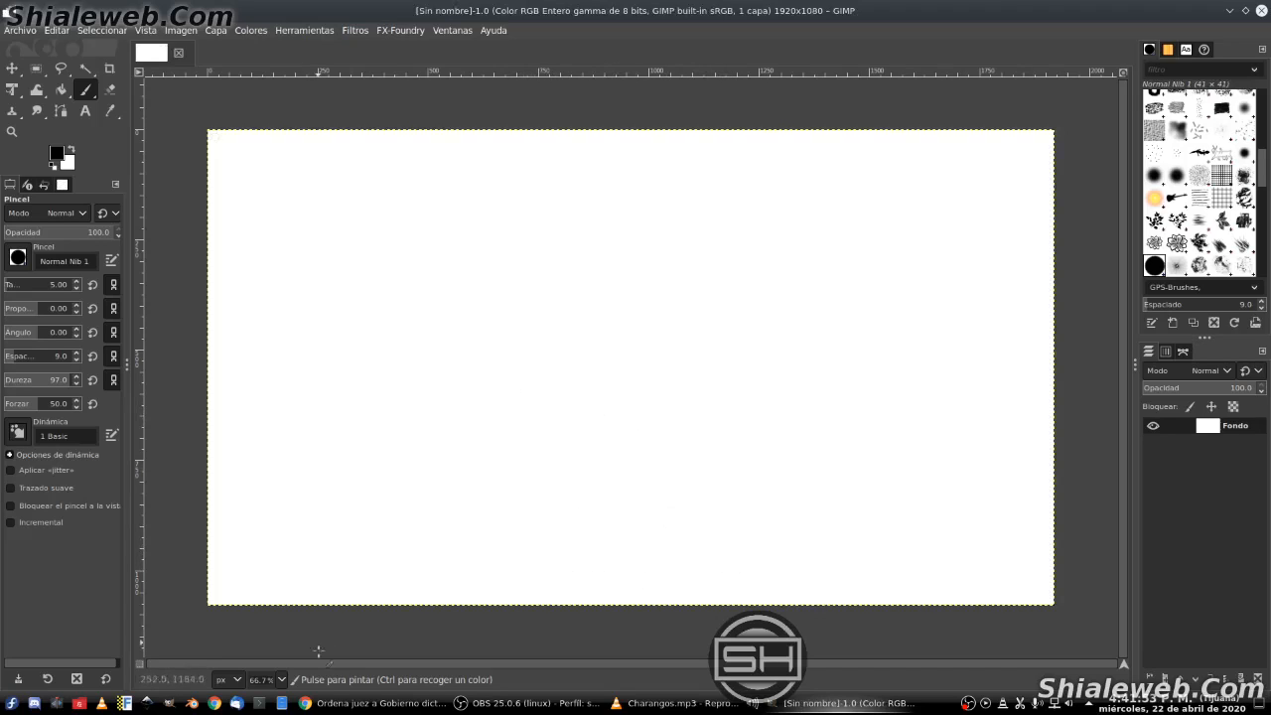
Step: Switch to Chrome and open the main photo of the migrants news article in its own browser tab
click(368, 703)
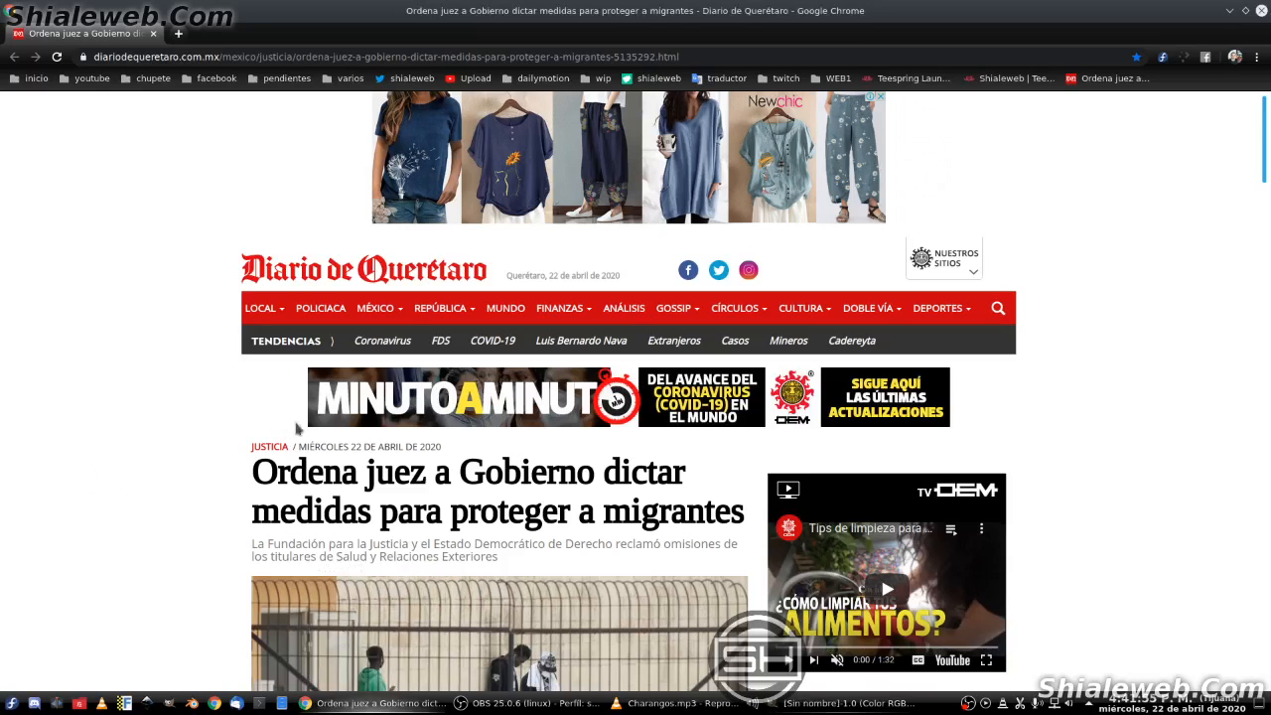
scroll(179, 421, down, 4)
right_click(382, 330)
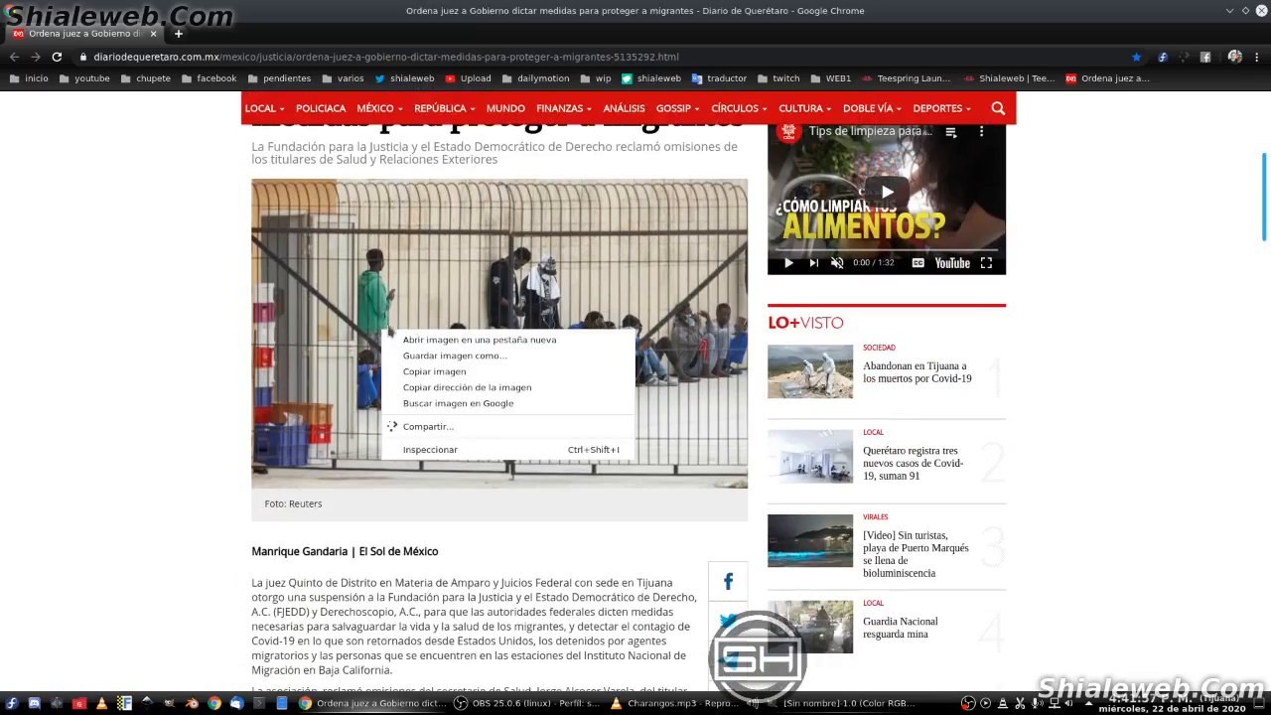
click(465, 333)
click(213, 34)
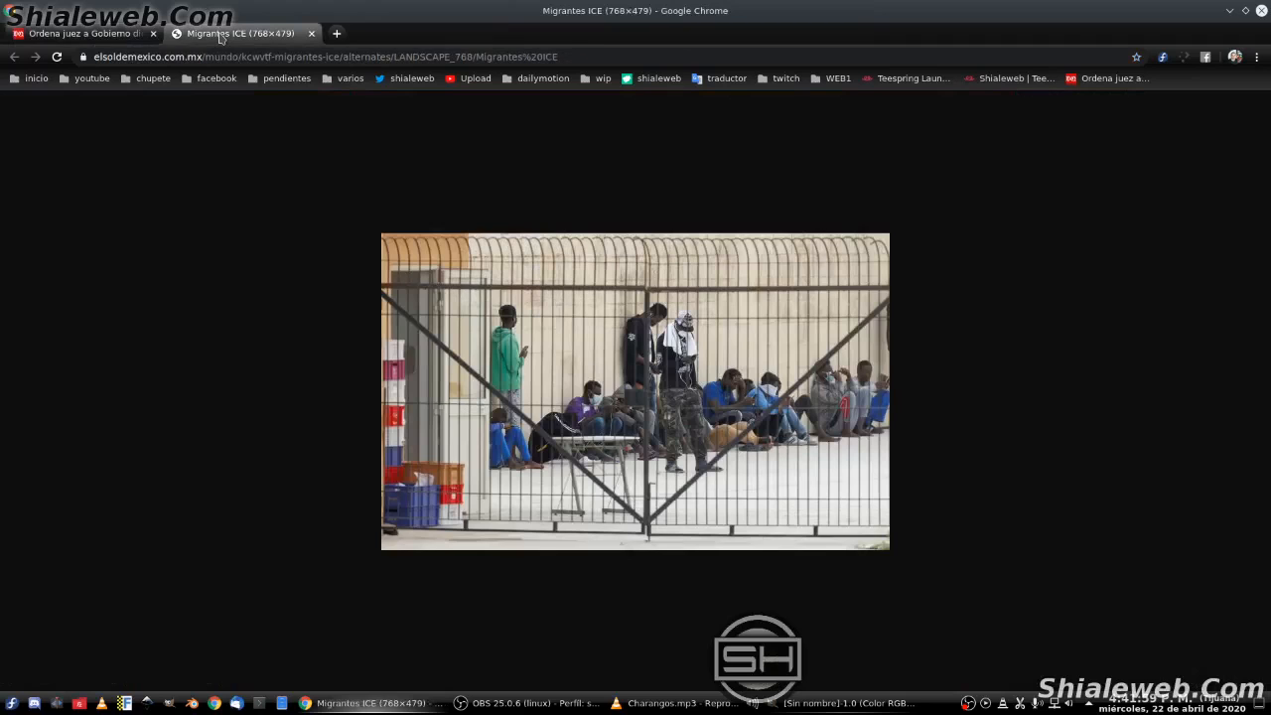
Step: Save the photo as Migrantes ICE.jpeg in the Descargas folder and close its browser tab
right_click(431, 242)
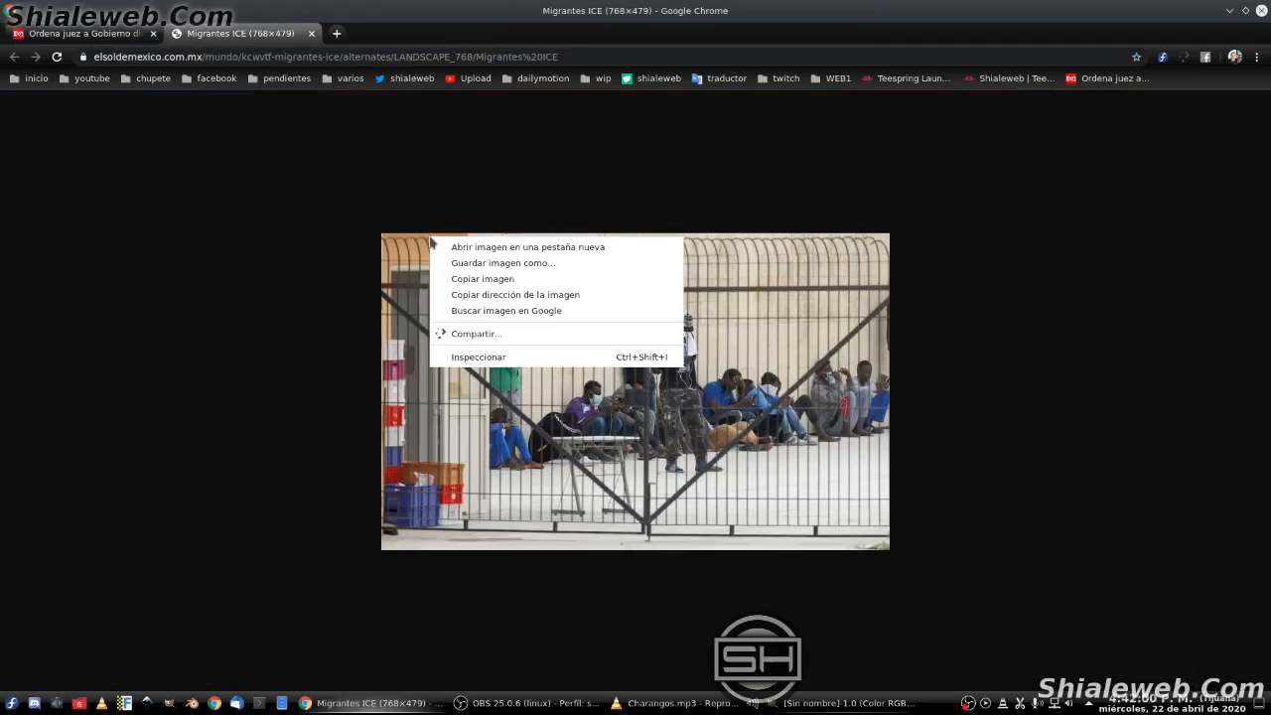
click(530, 264)
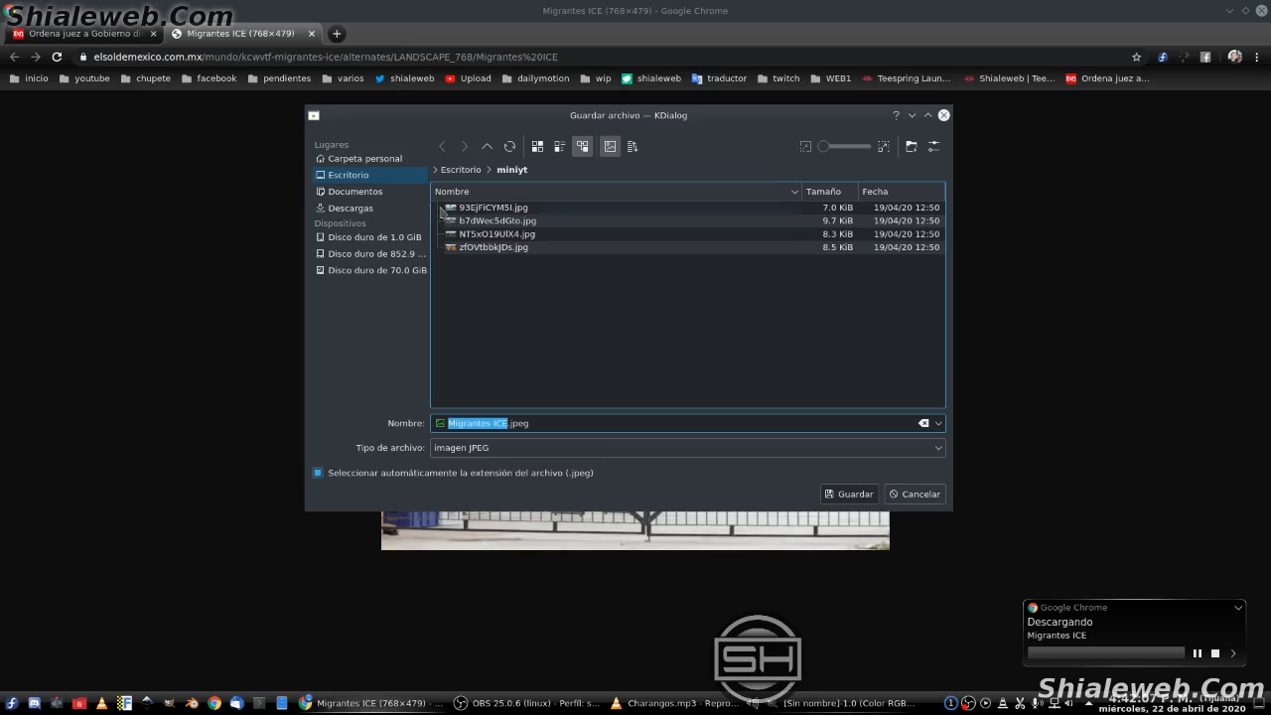
click(364, 209)
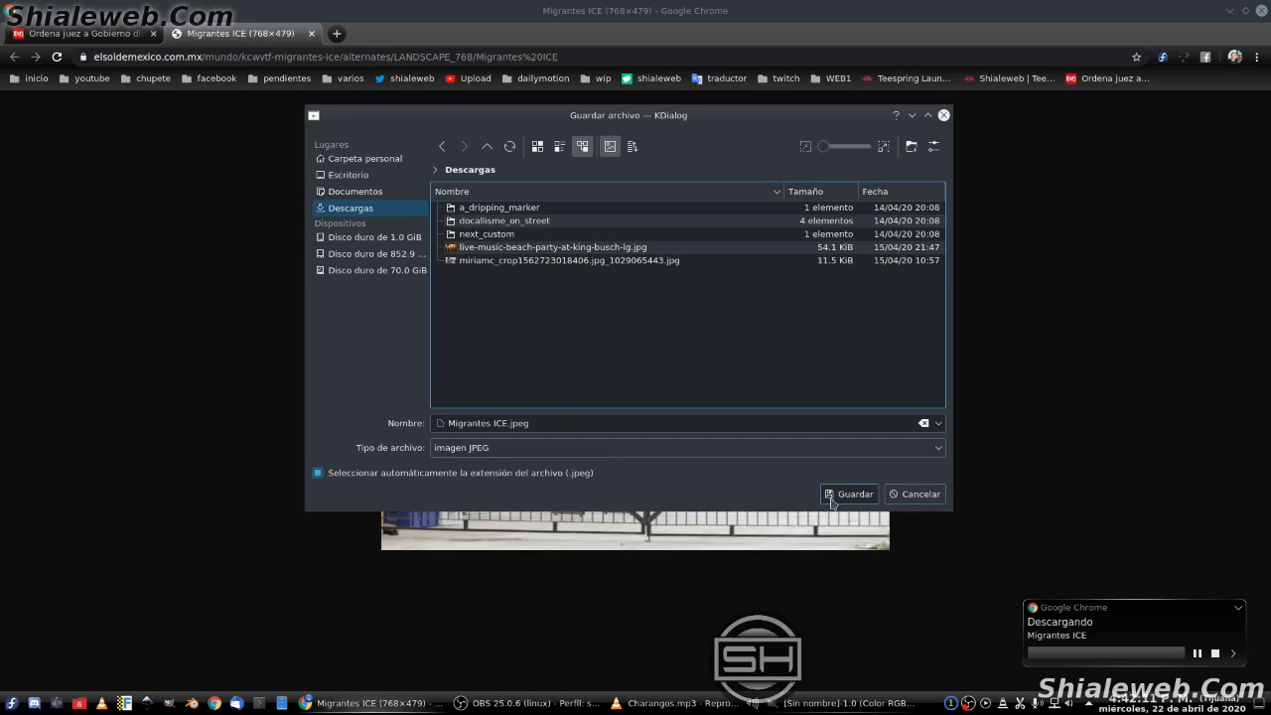
click(852, 493)
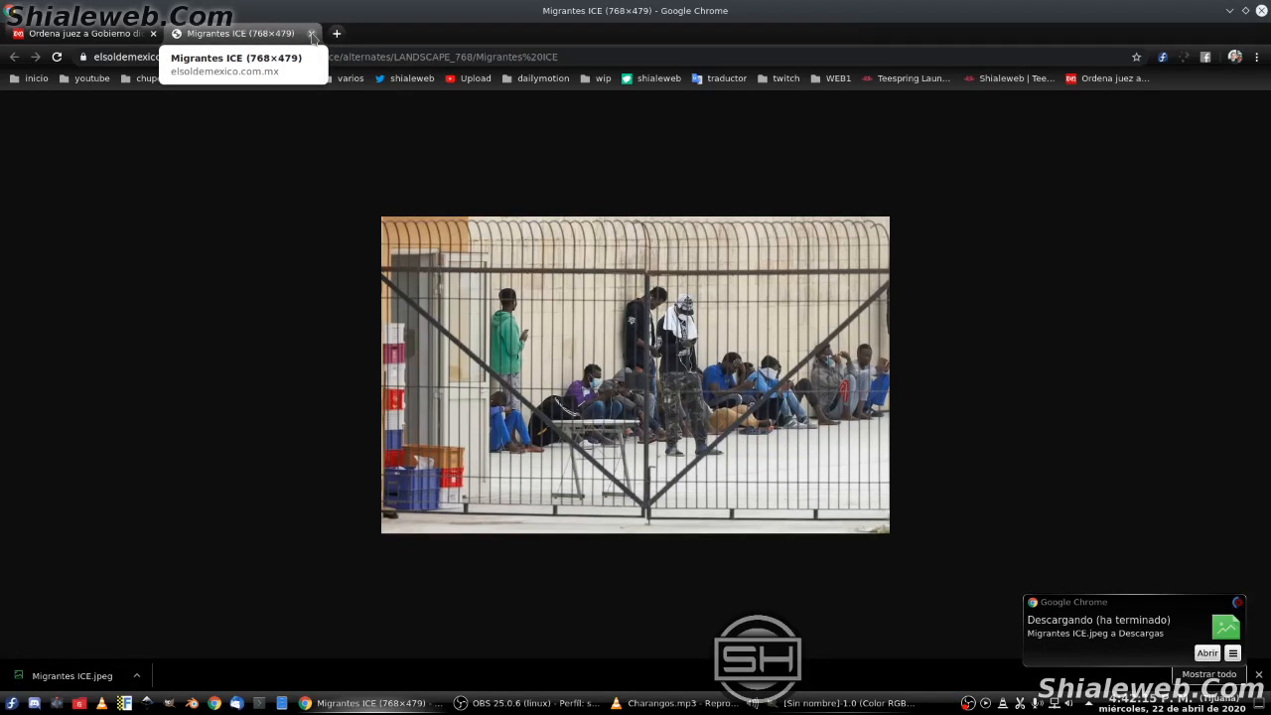
click(312, 33)
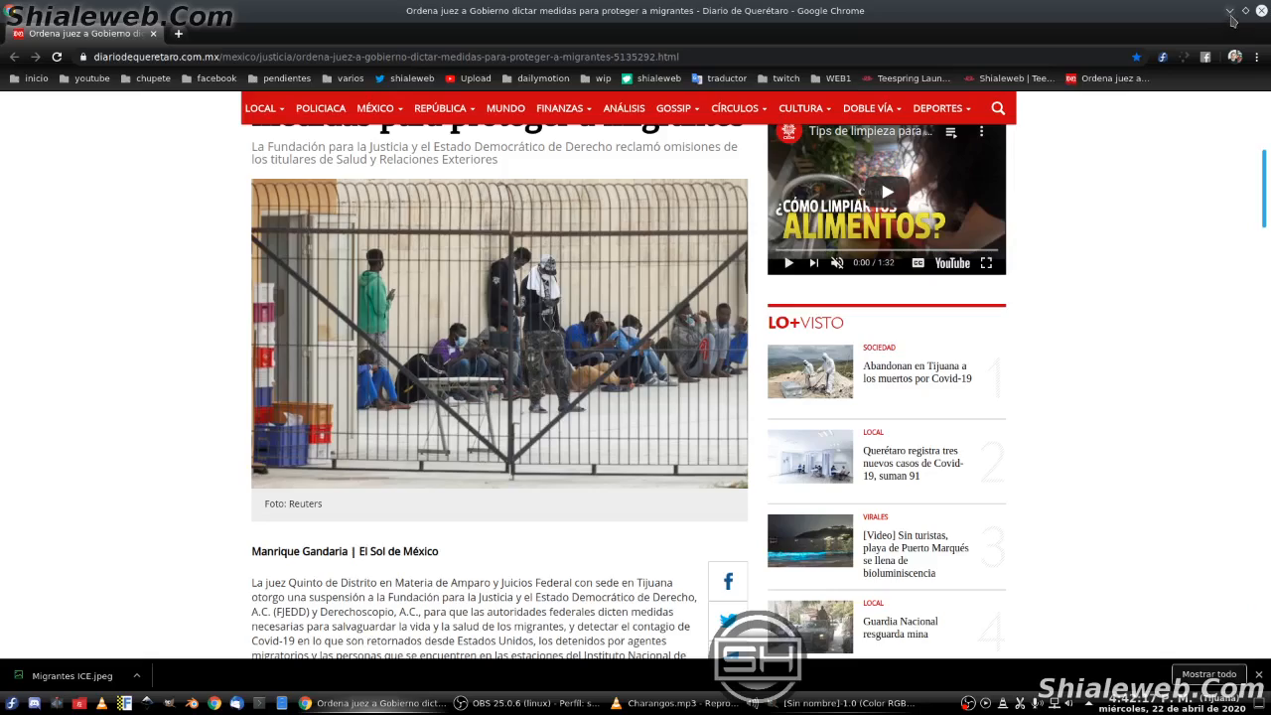
Step: Return to GIMP and import Migrantes ICE.jpeg from the Descargas folder as a new layer
key(alt+Tab)
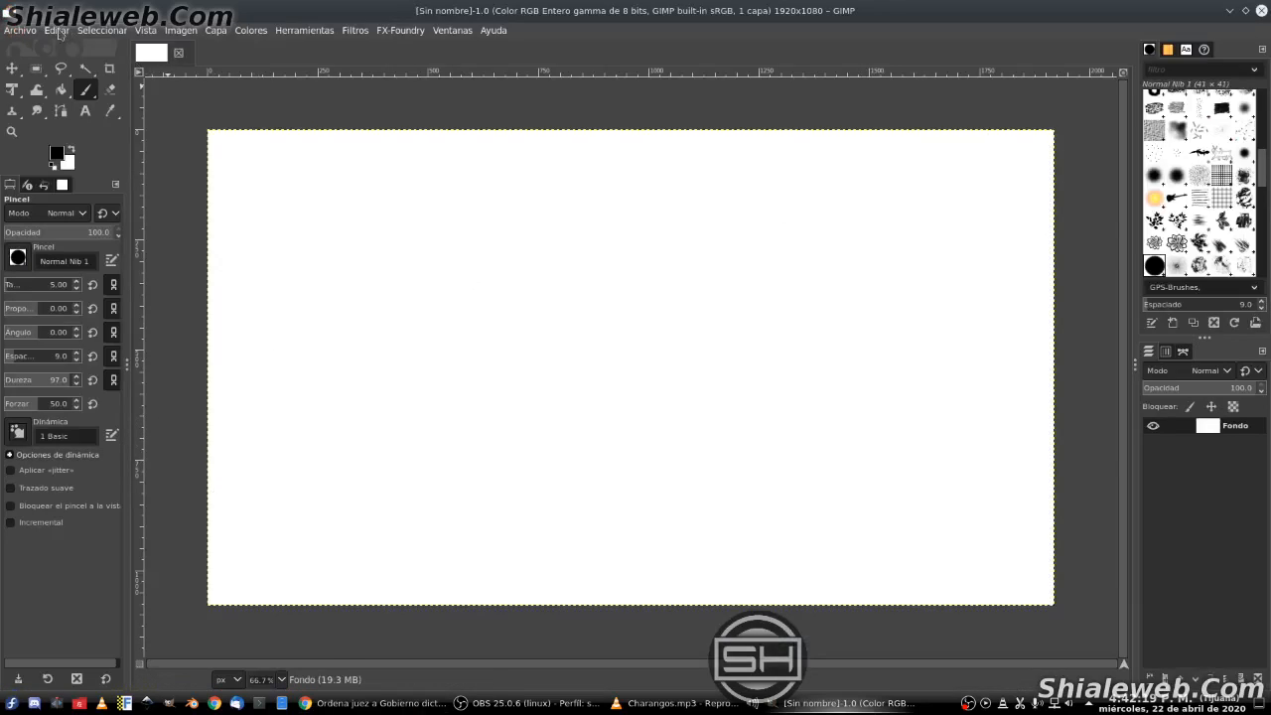
click(20, 30)
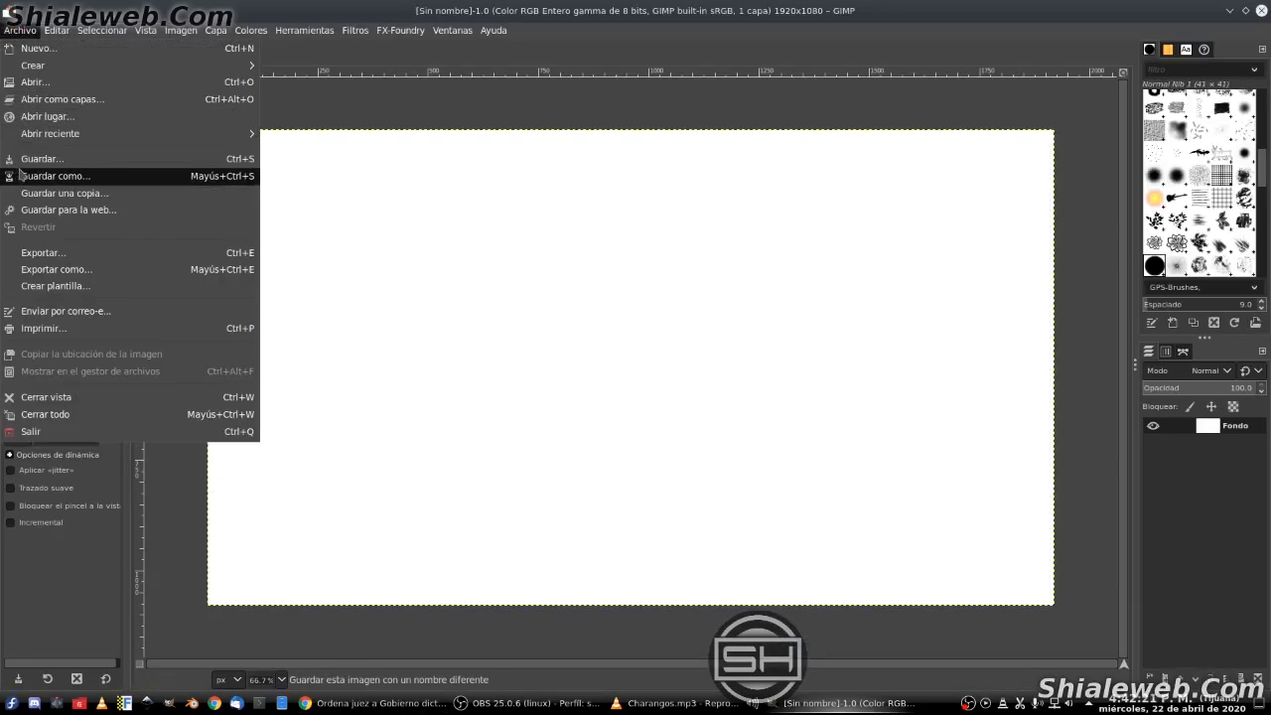
click(68, 99)
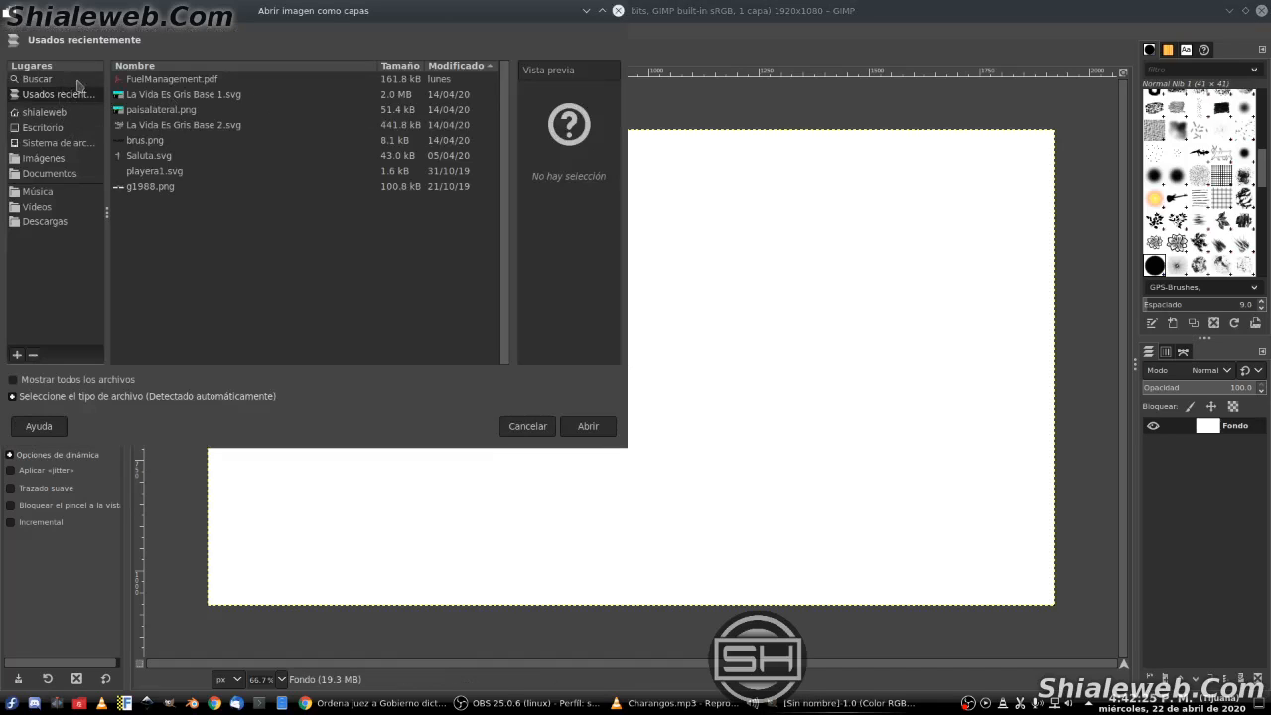
click(61, 114)
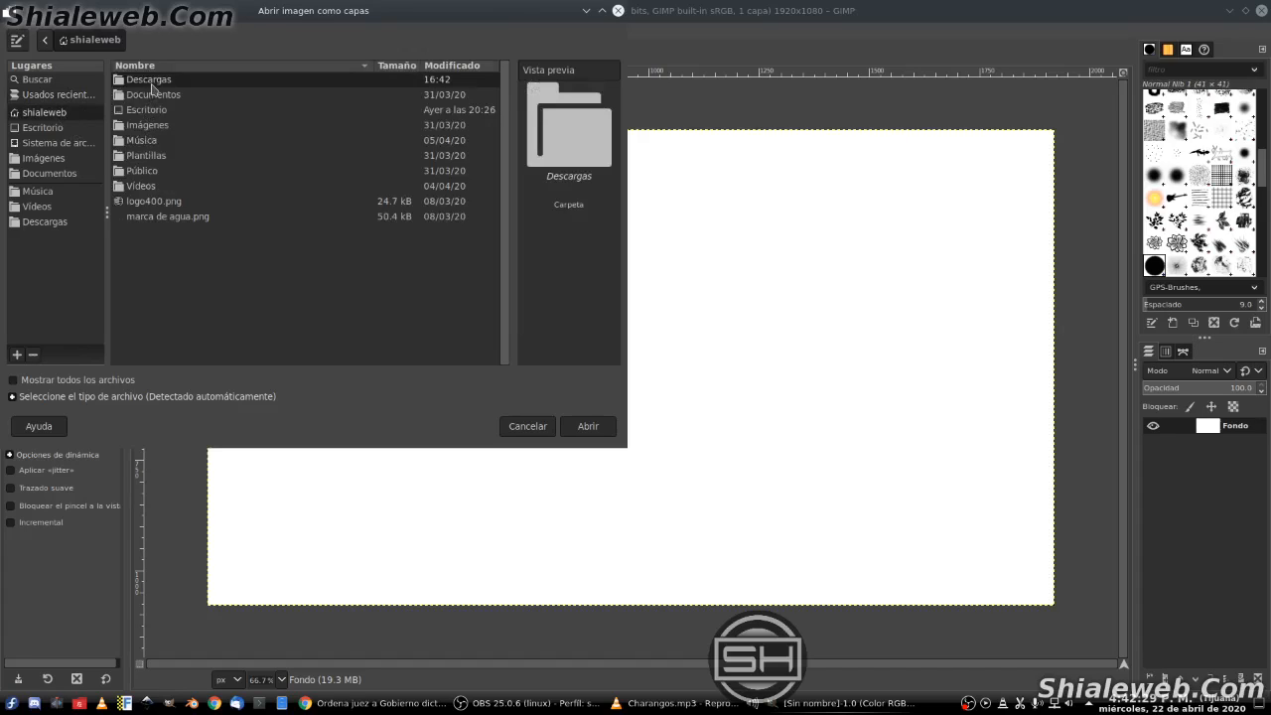
double_click(151, 83)
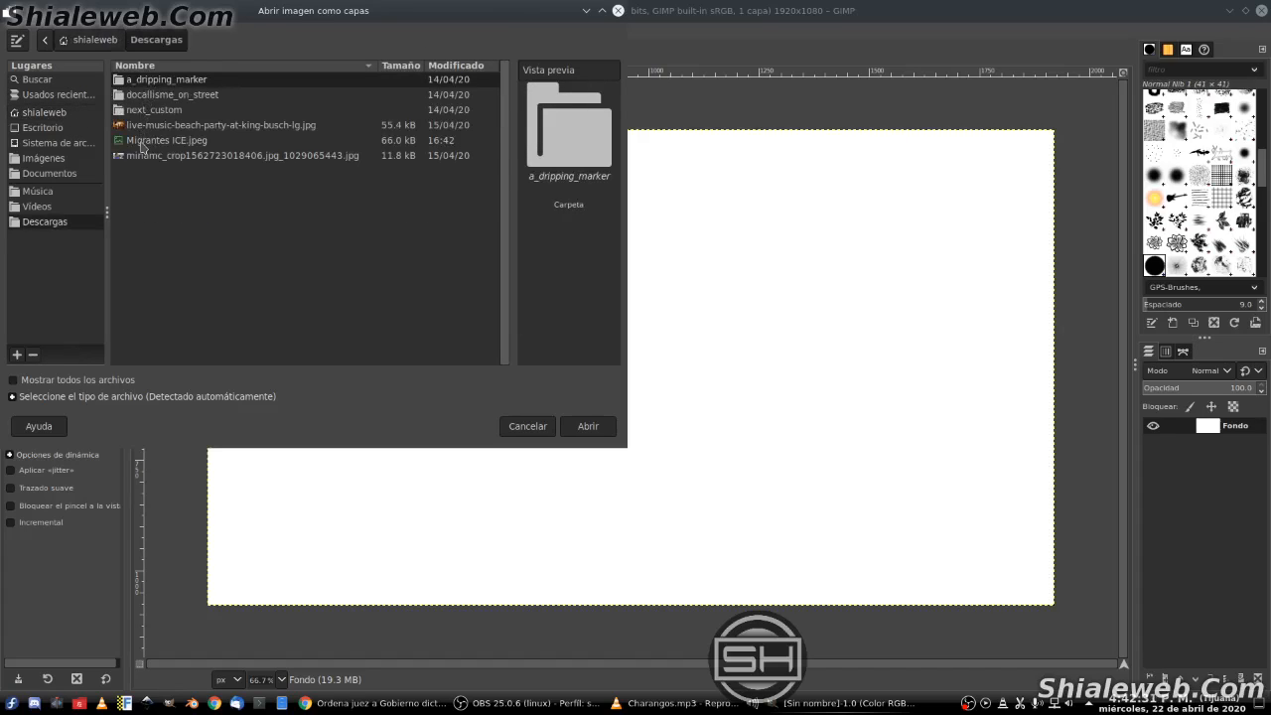
click(141, 143)
click(586, 427)
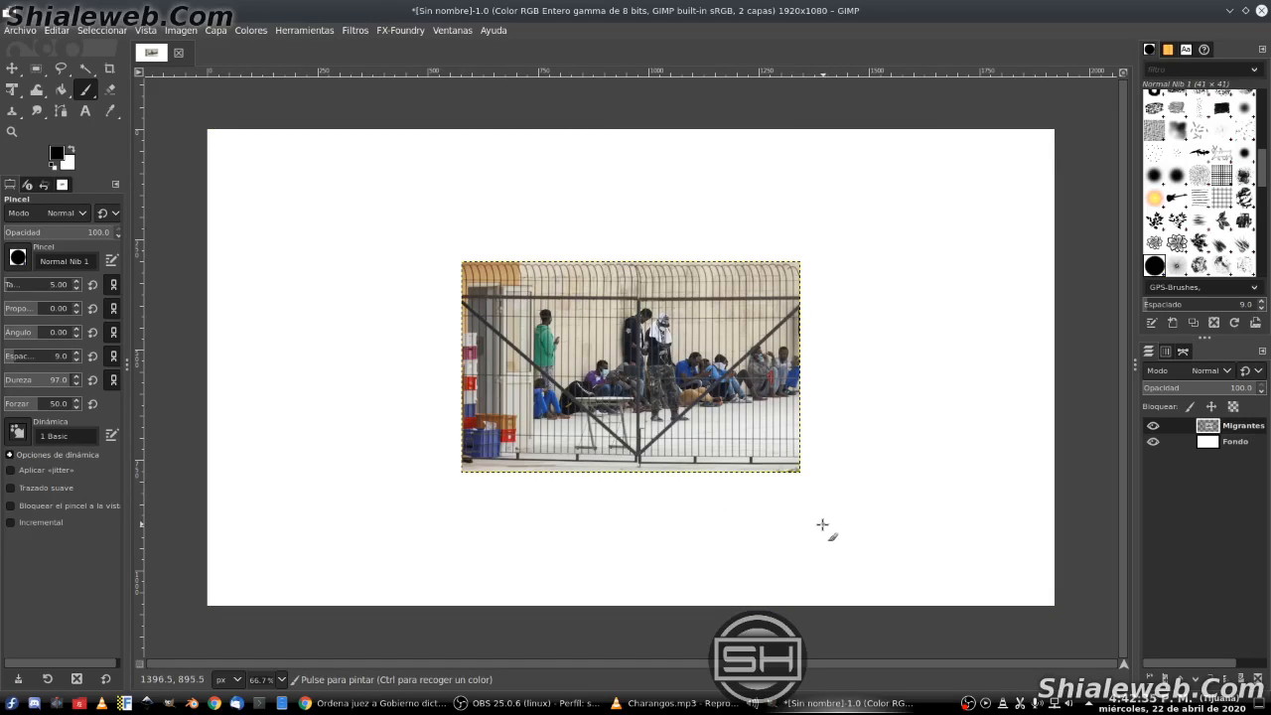
Step: Scale the photo layer proportionally about its centre by about 2.5 to span the canvas width, using Unified Transform with interpolation set to Ninguna
key(shift+t)
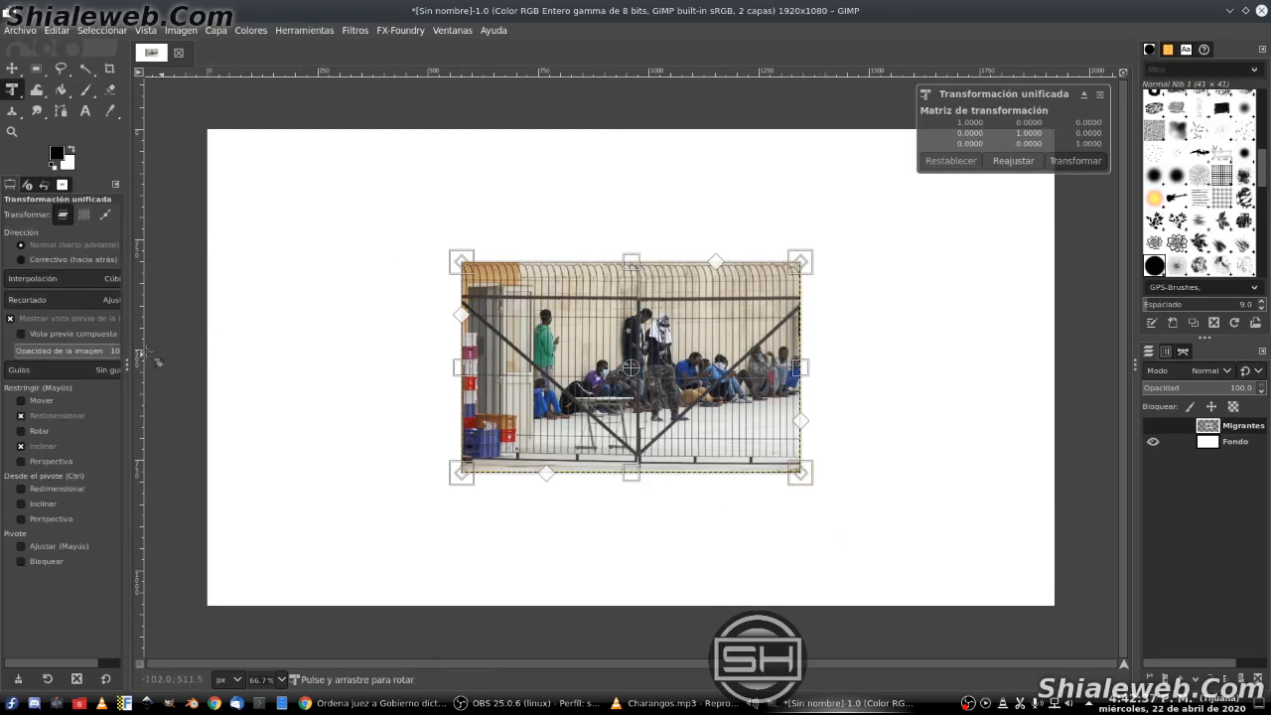
click(57, 281)
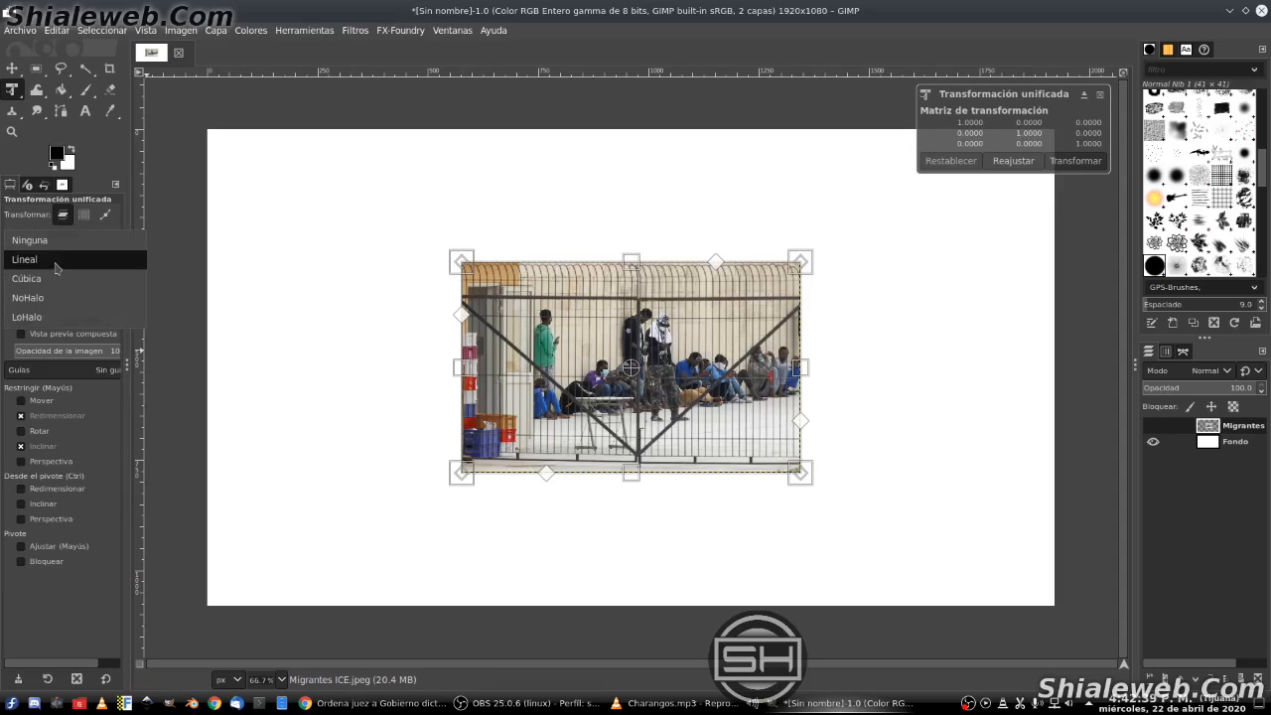
click(58, 240)
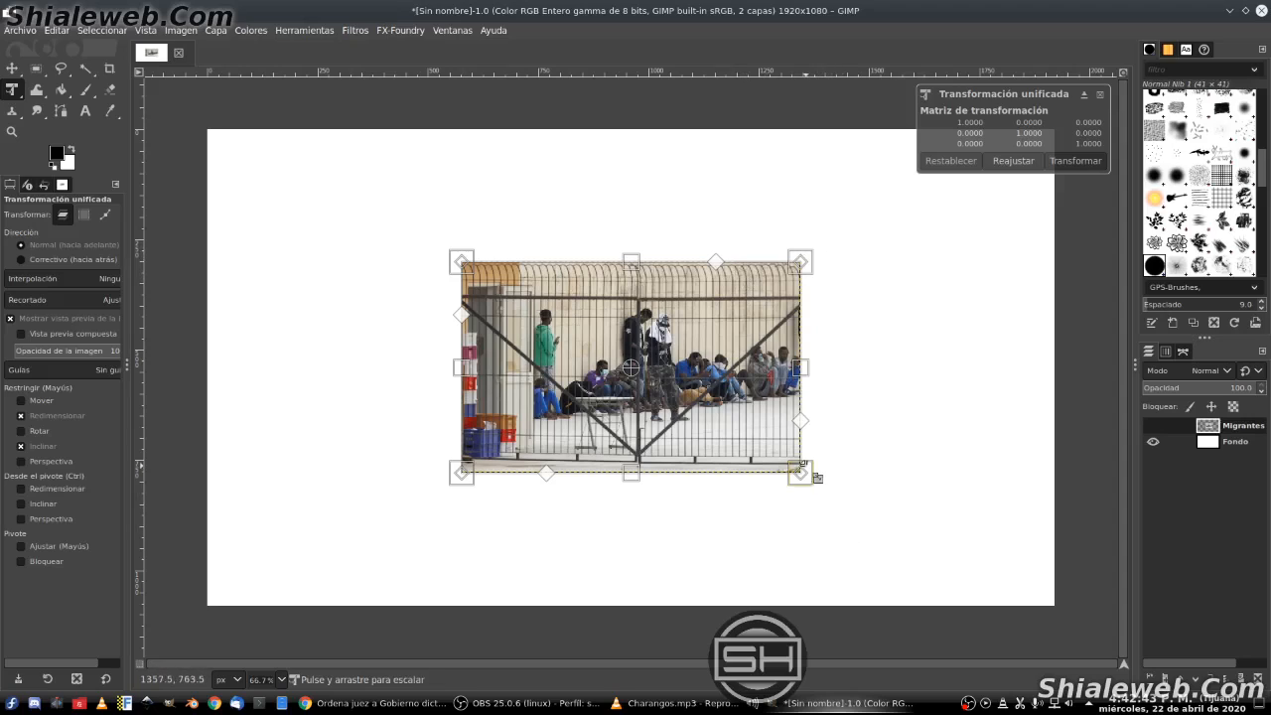
key(ctrl)
drag(821, 494, 1018, 609)
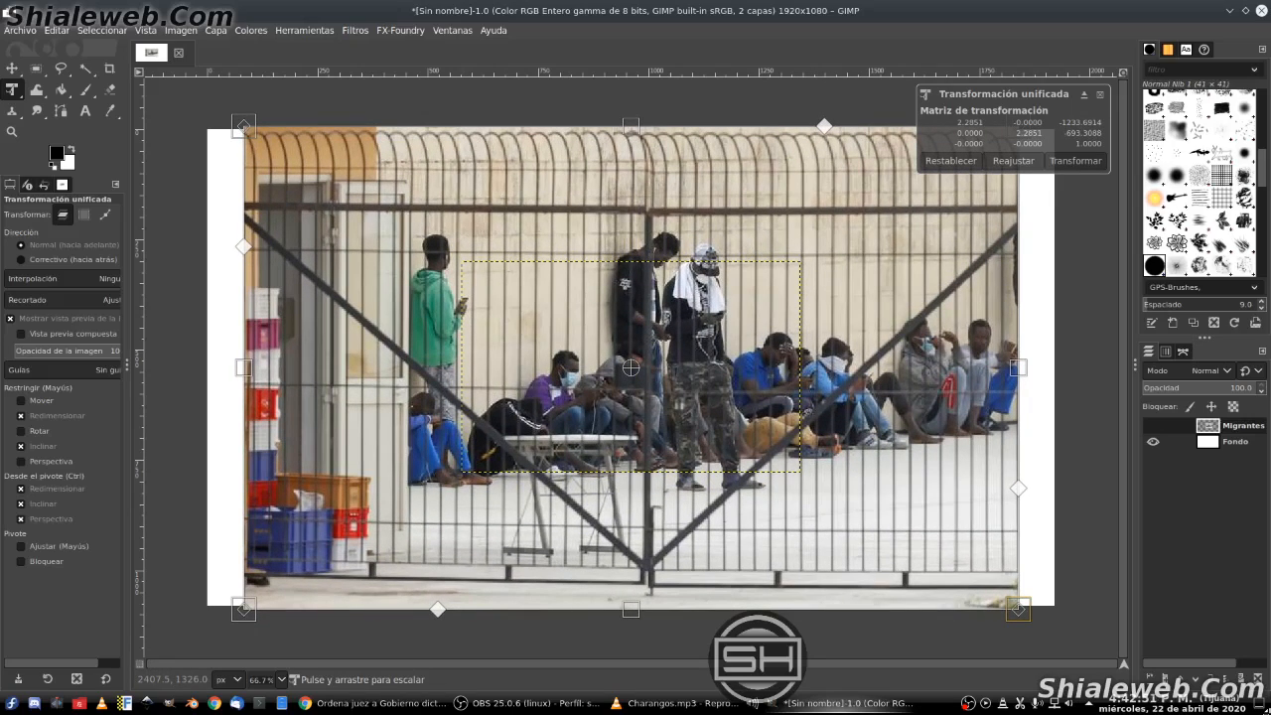
drag(1018, 609, 1054, 629)
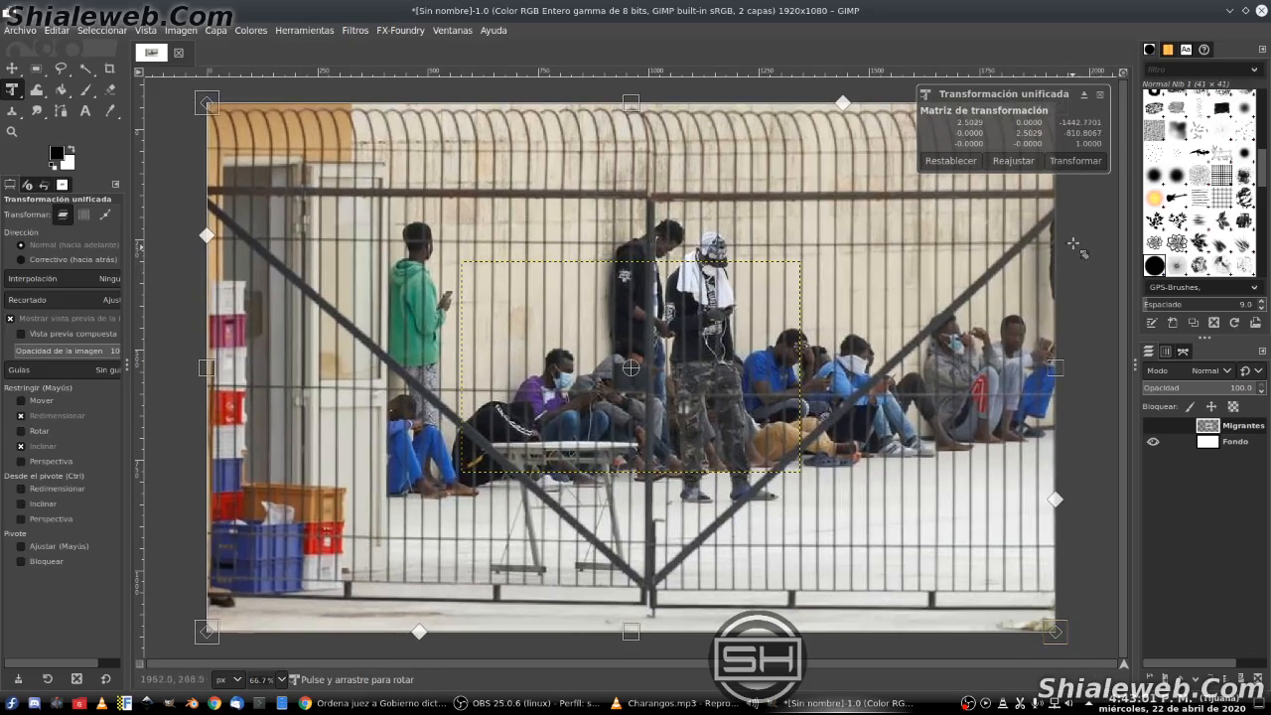
click(1077, 161)
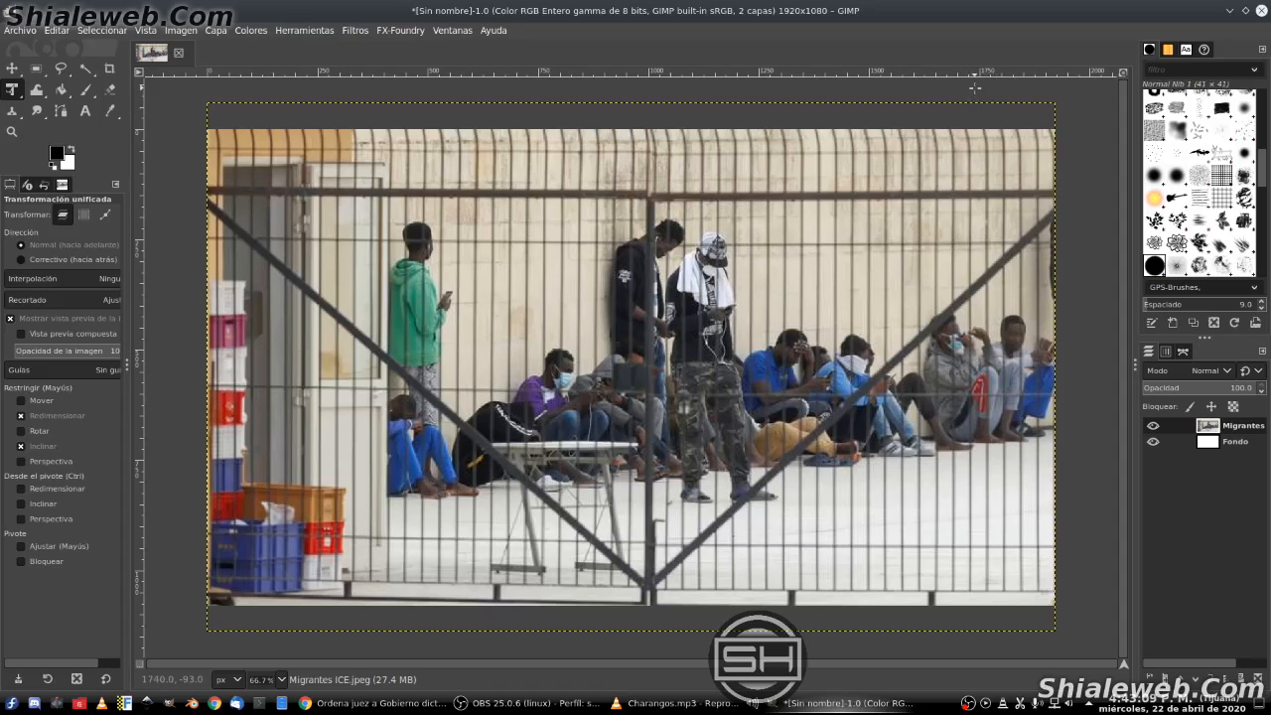
Step: Add a text box across the image's lower part reading "la caravana migrante de honduras 2020" and put its layer above the photo
scroll(434, 406, down, 2)
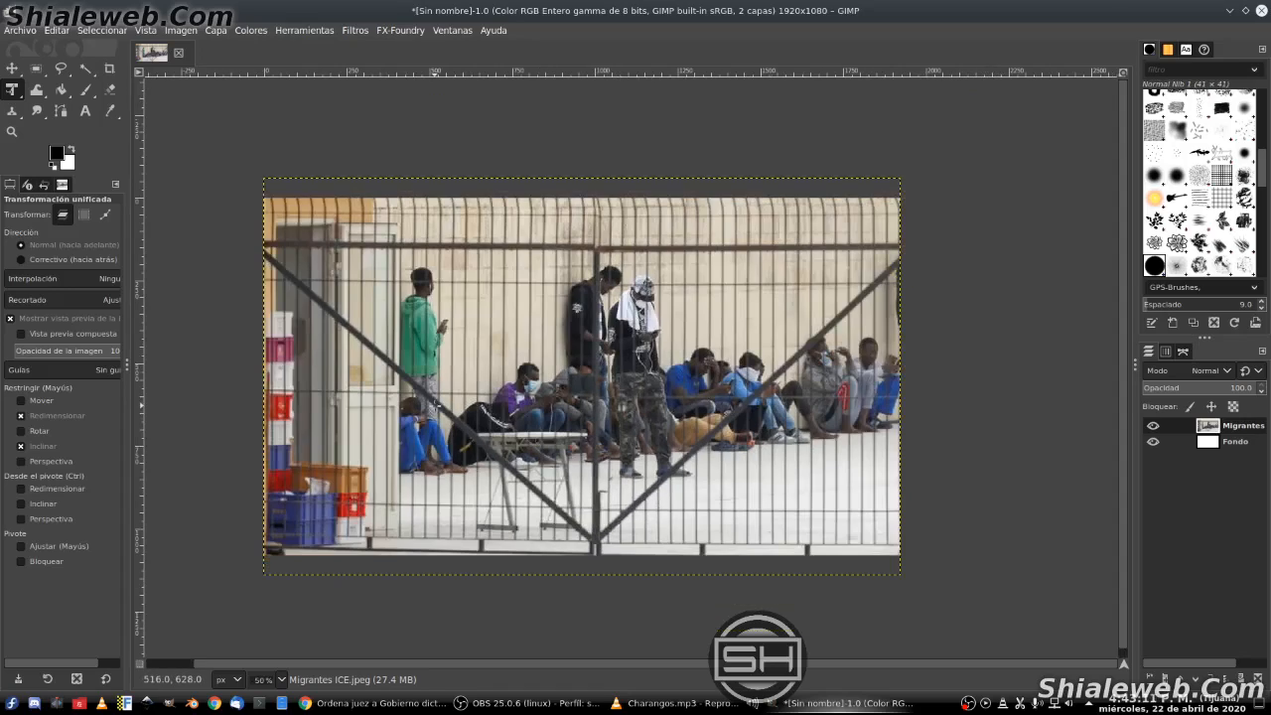
click(1200, 447)
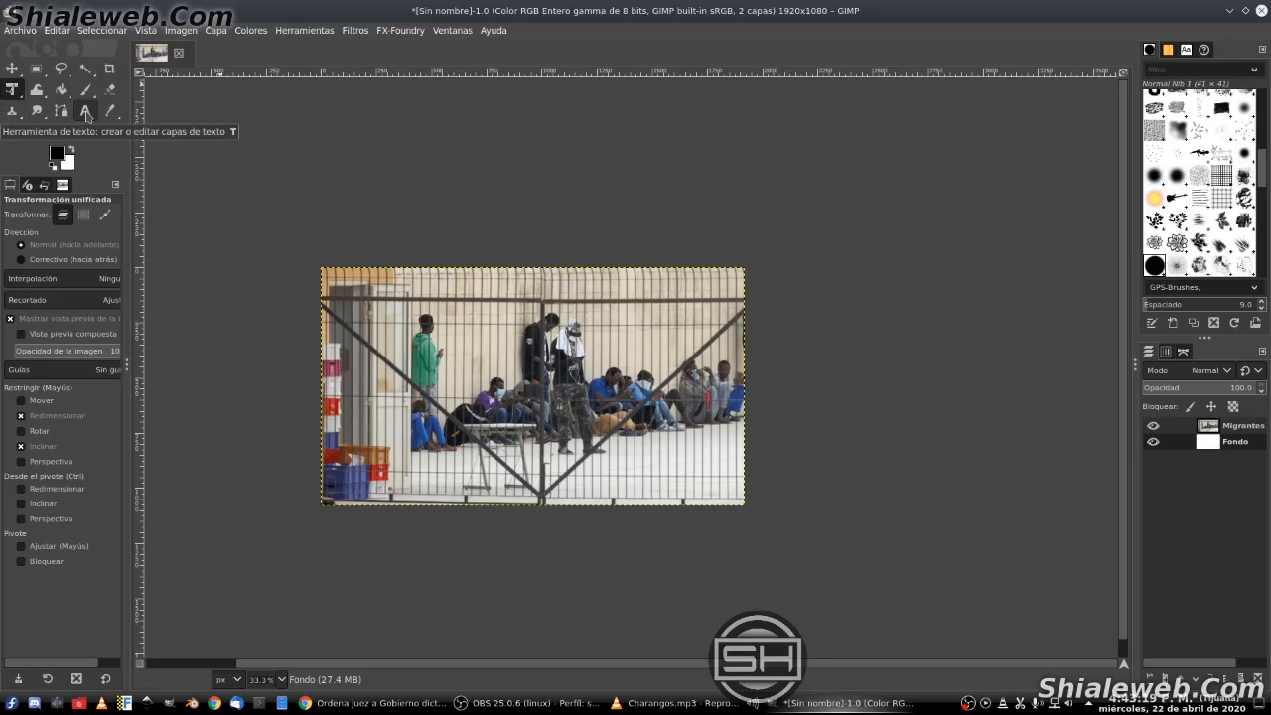
click(87, 113)
drag(325, 412, 732, 494)
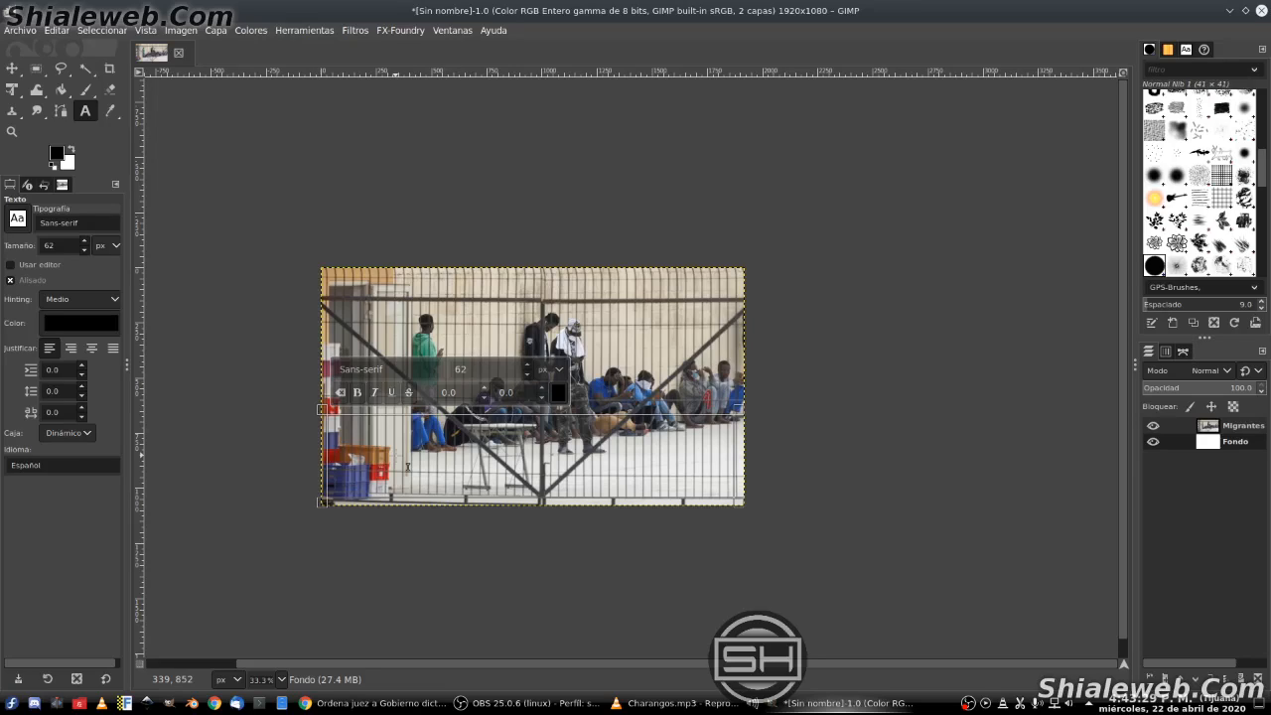
text(la c)
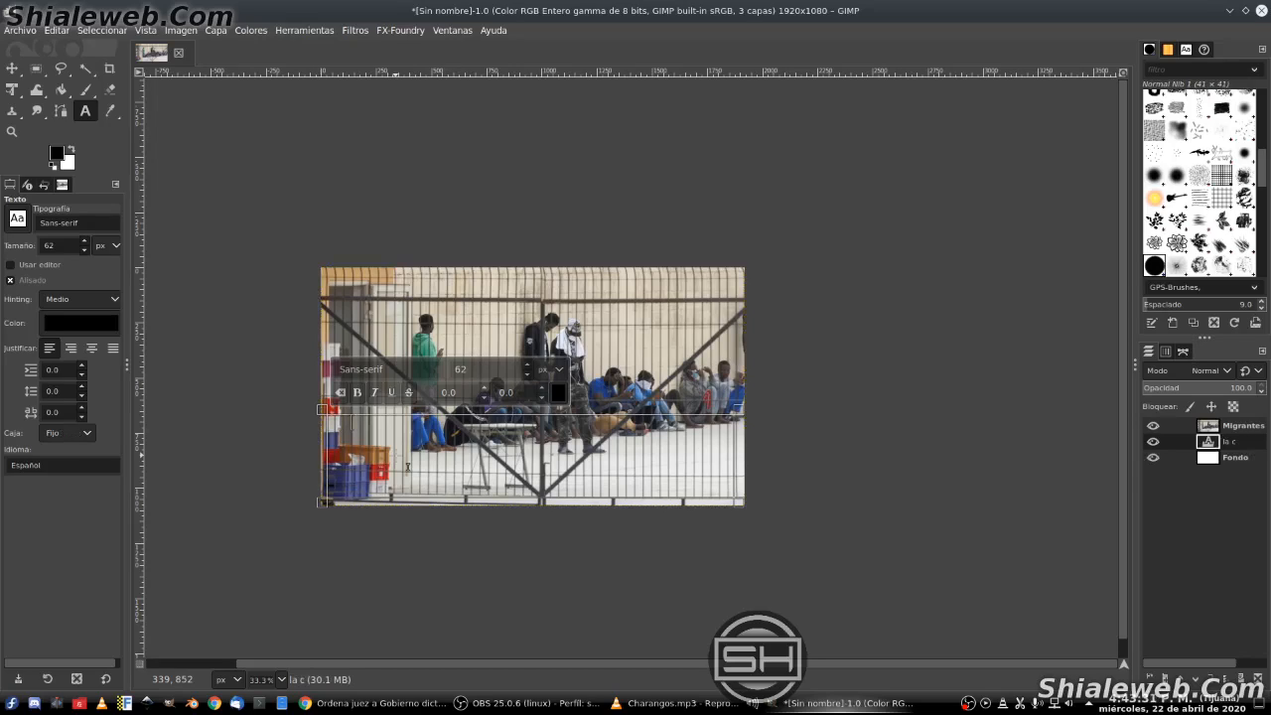
text(aravana)
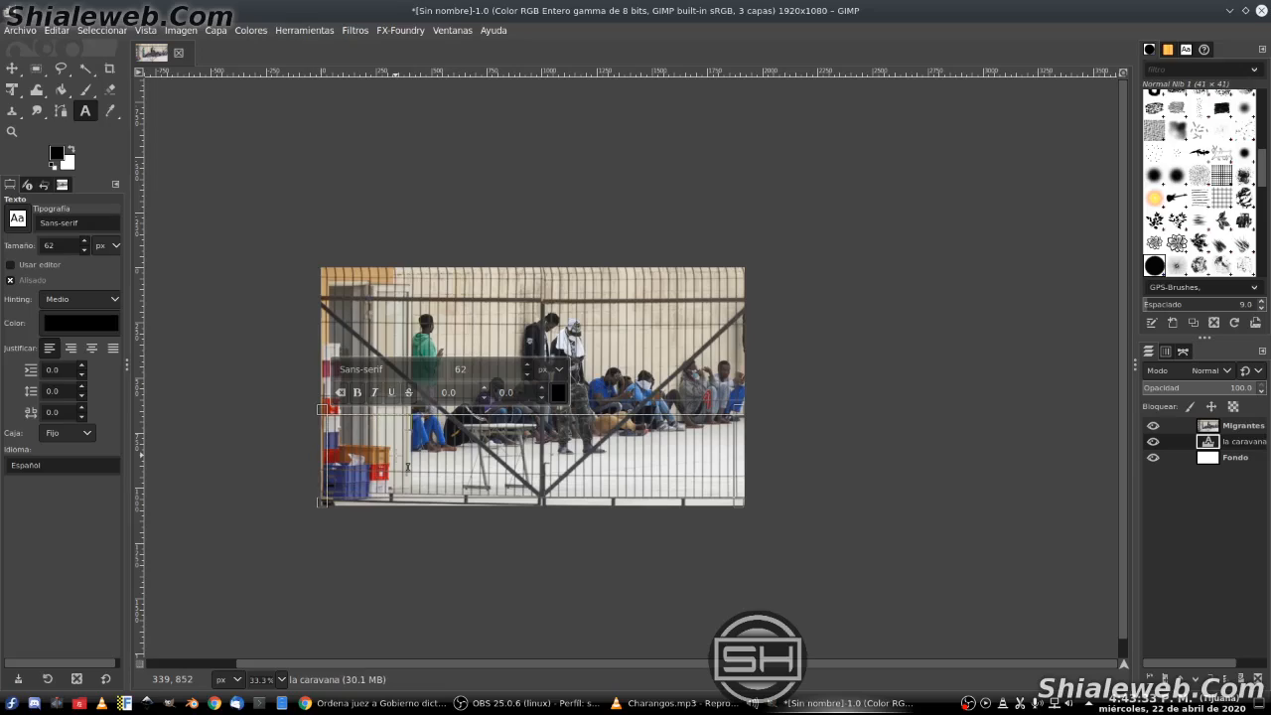
text( migrante de hondur...)
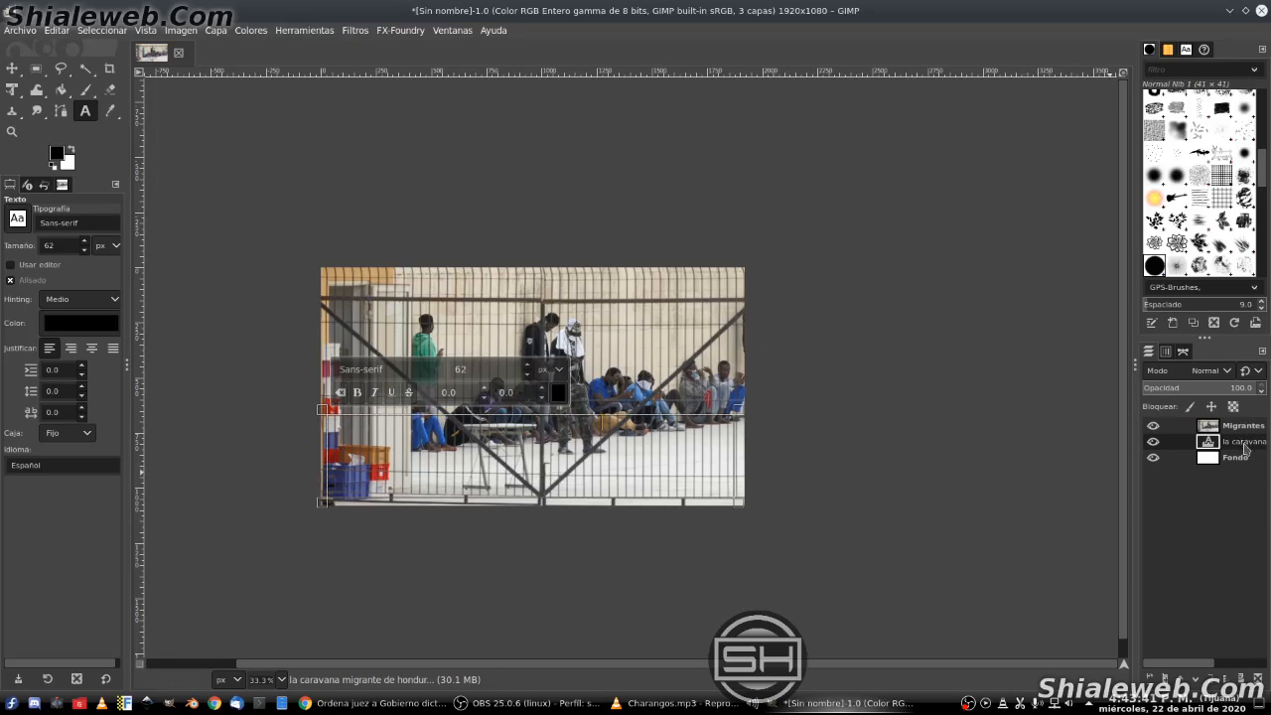
drag(1242, 425, 1245, 427)
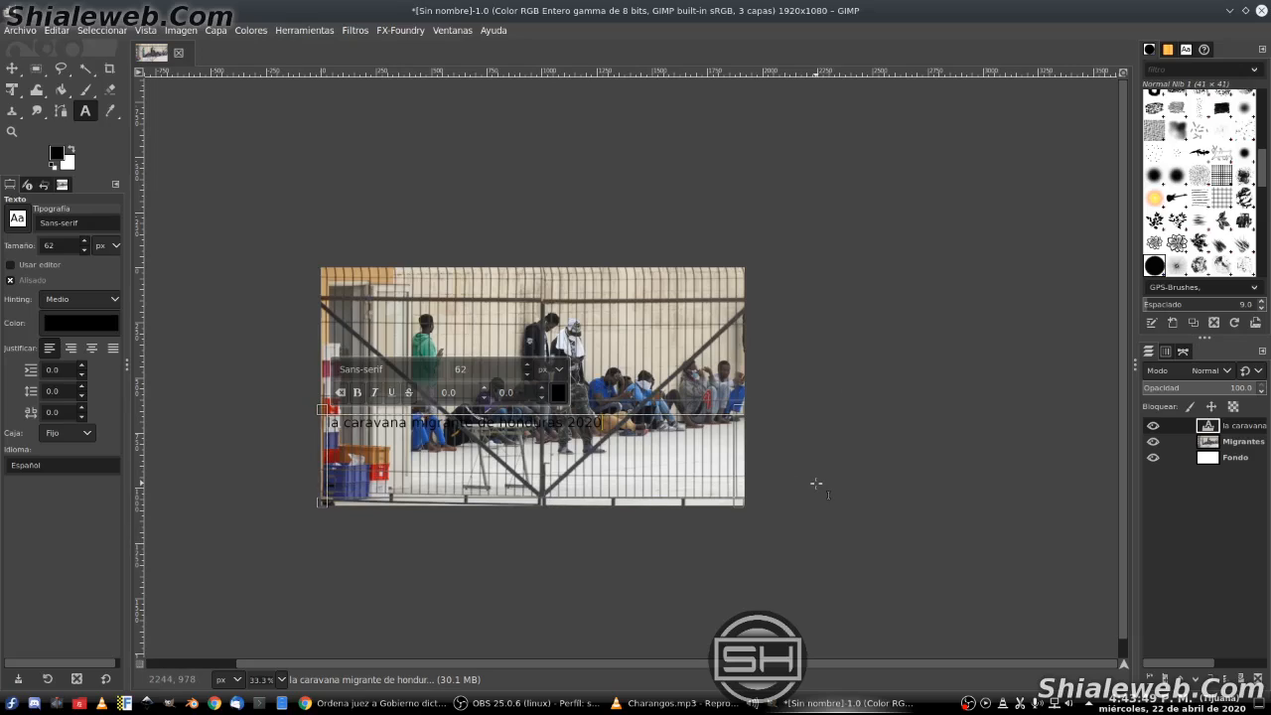
Step: Replace the caption with "LA CARAVANA MIGRANTE DE HONDURAS" and centre-align it within its text box
key(ctrl+a)
key(r)
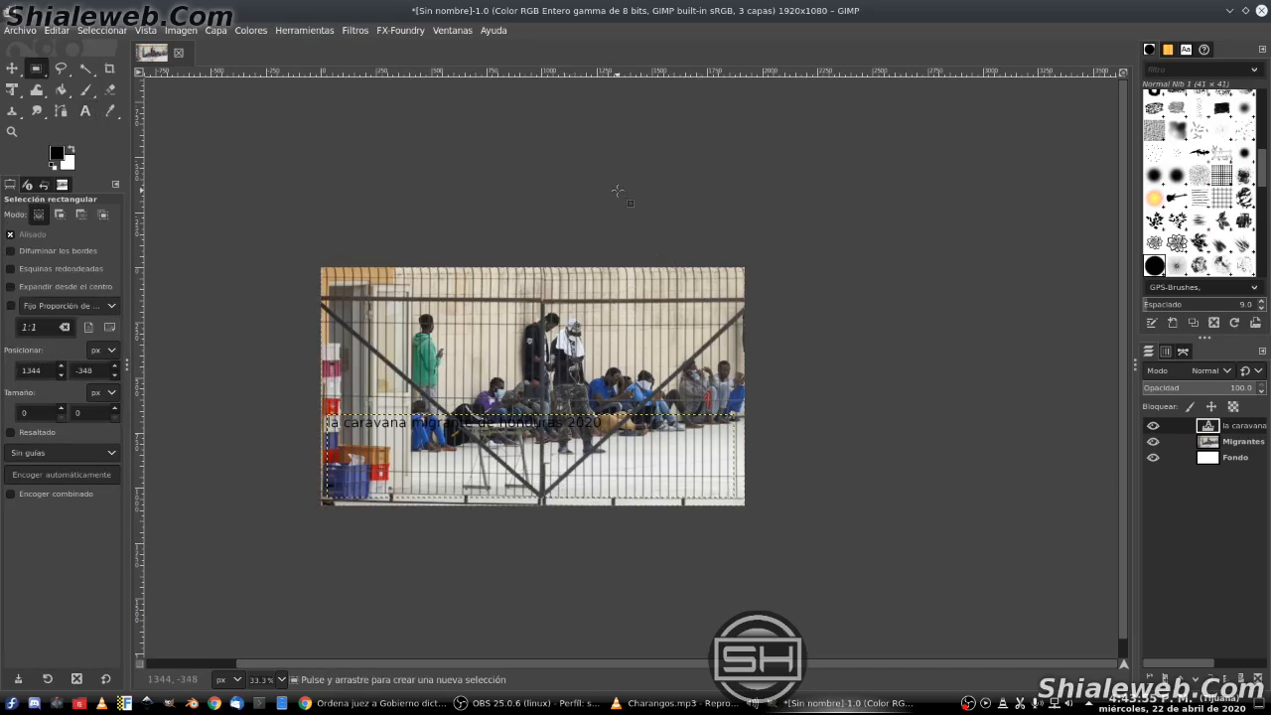
key(t)
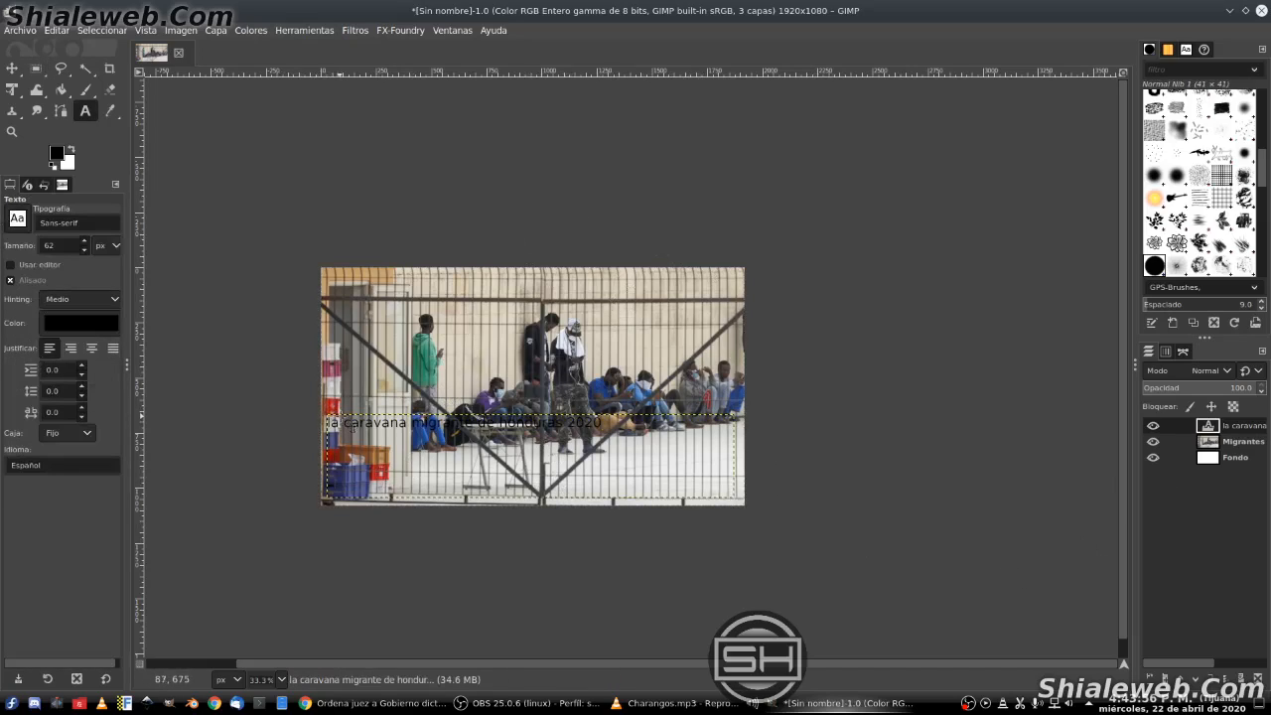
click(386, 434)
key(ctrl+a)
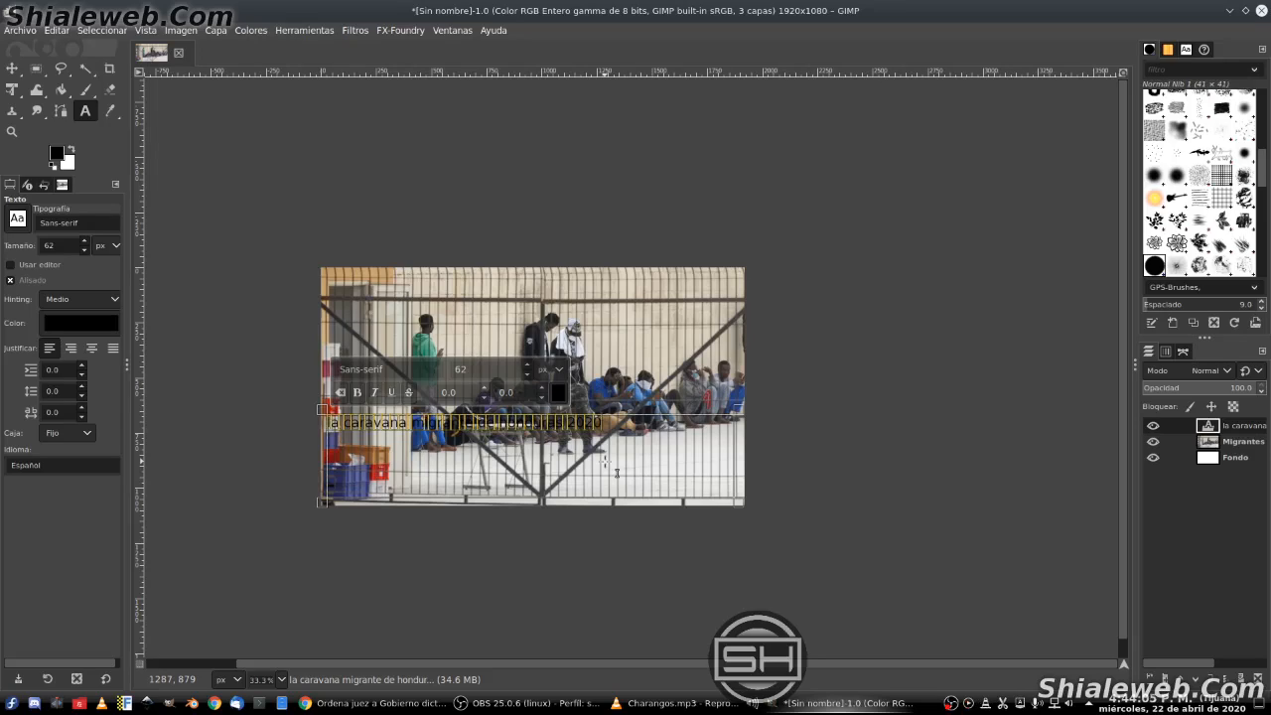
text(LA CA)
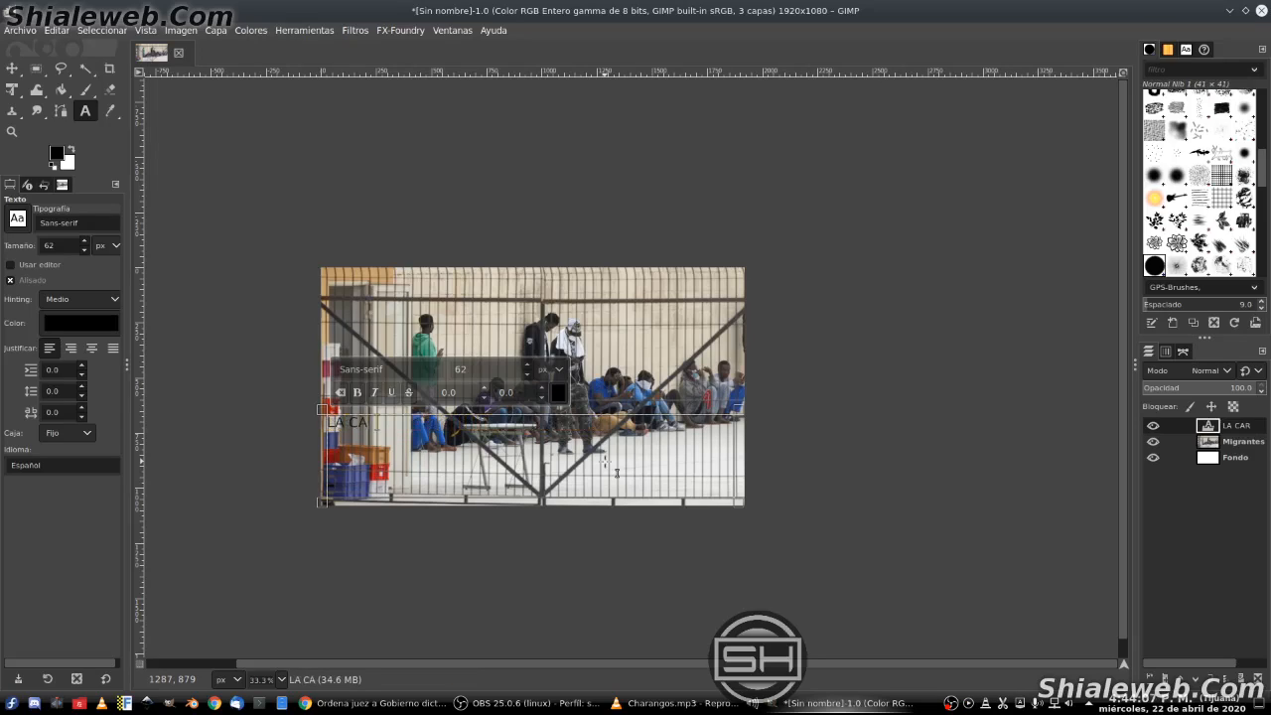
text(RAVANA MIGRANTE DE HONDURAS)
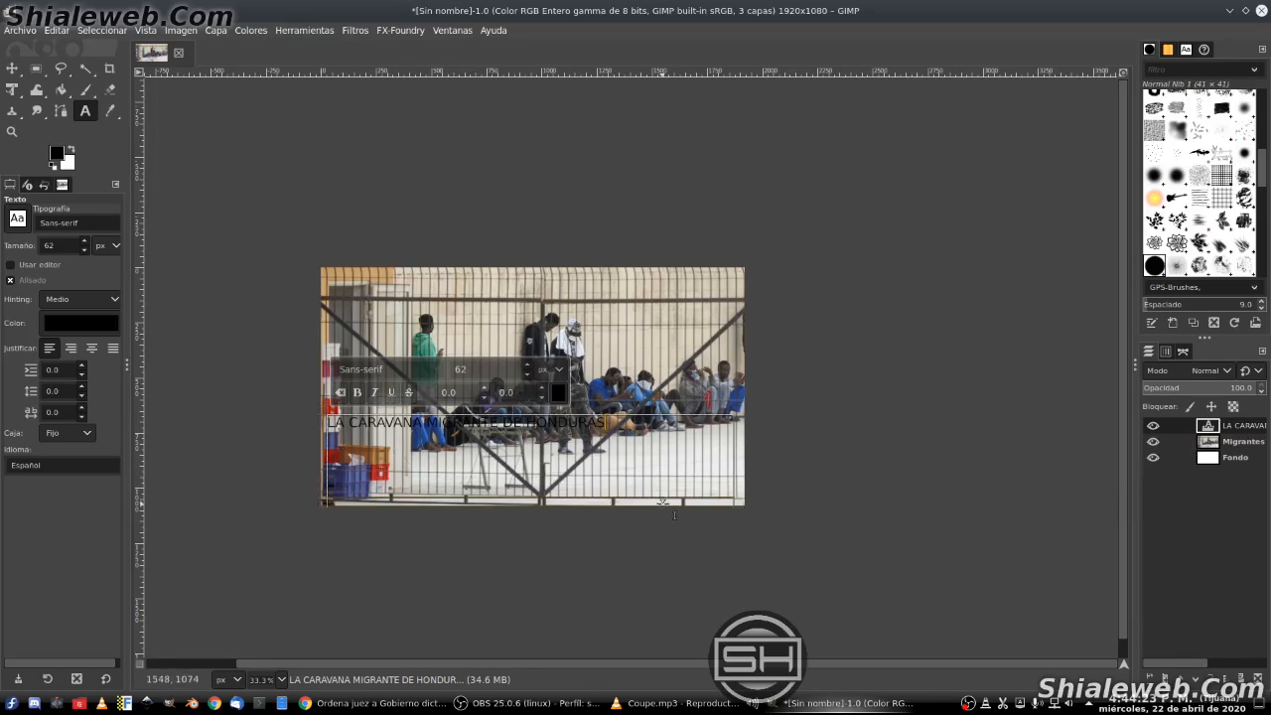
key(ctrl+a)
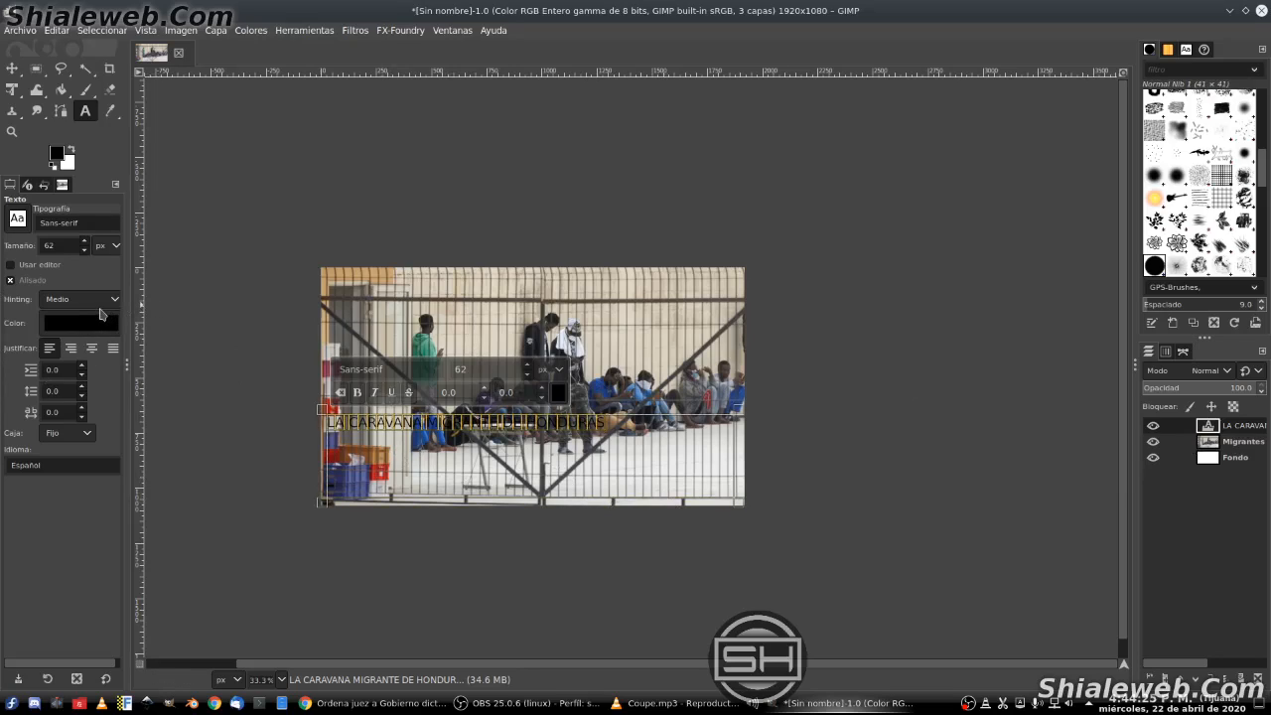
click(93, 349)
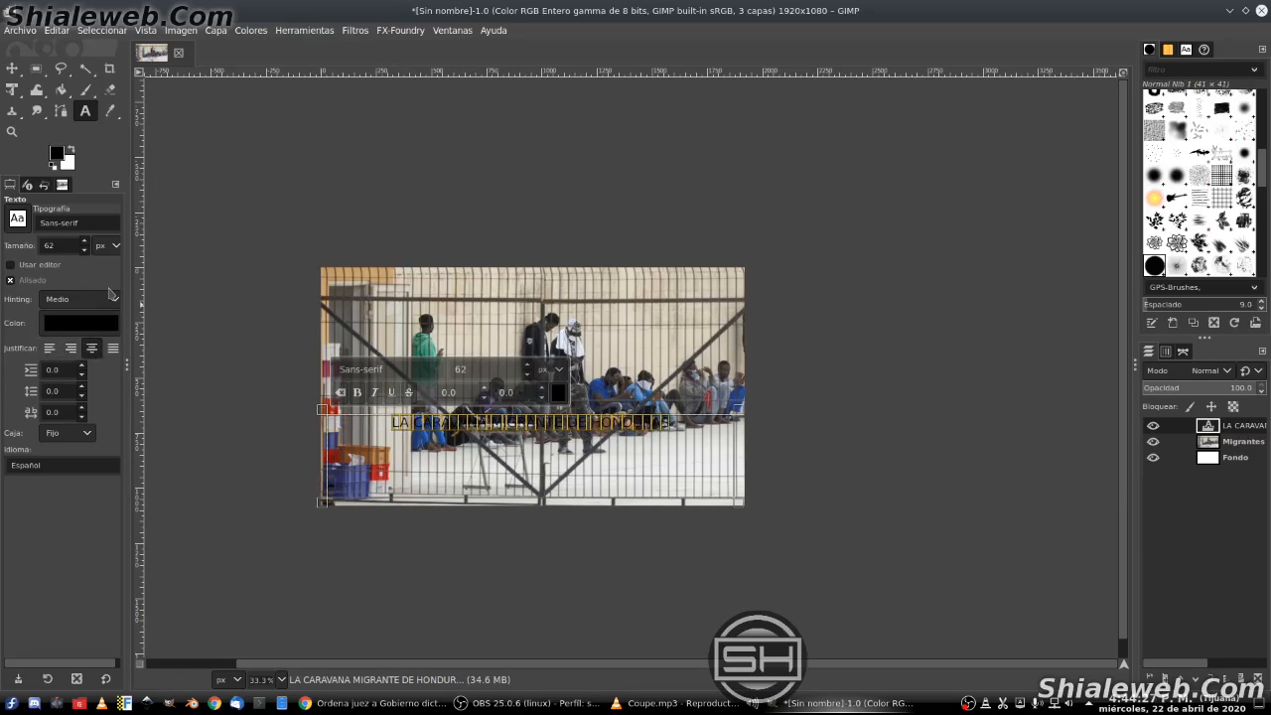
click(24, 222)
drag(124, 359, 120, 394)
scroll(121, 393, up, 1)
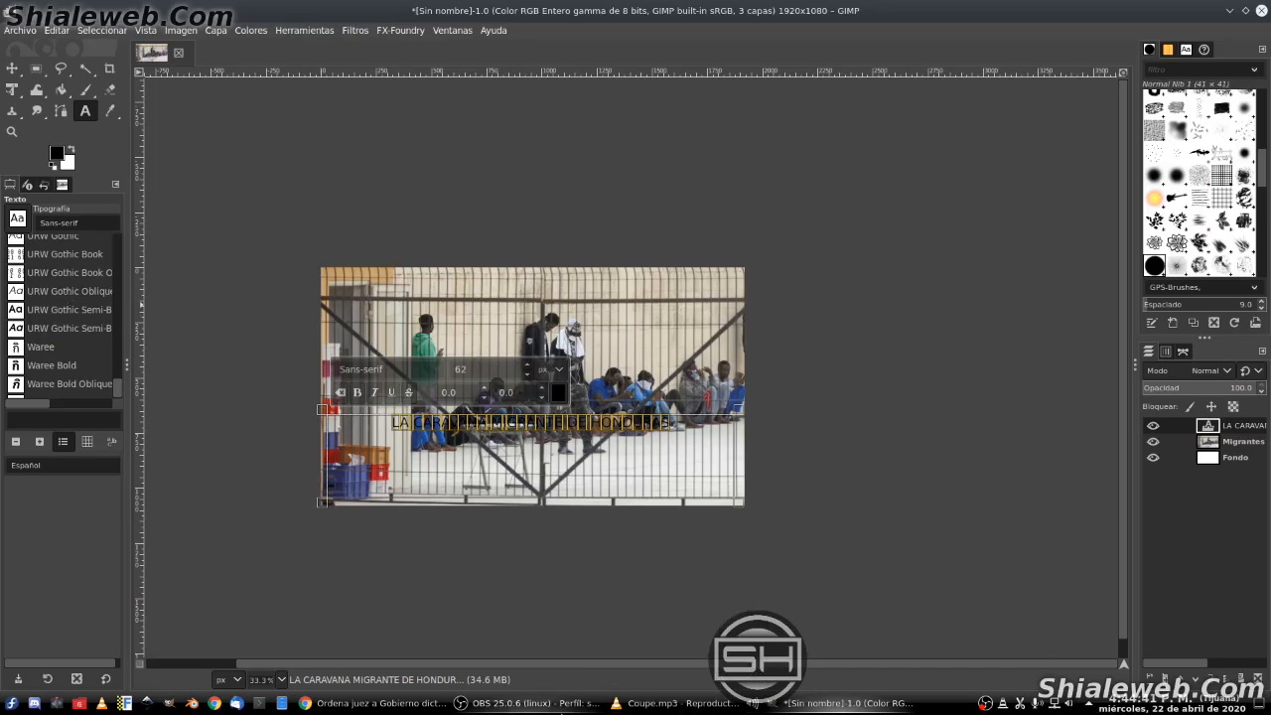
click(699, 711)
click(698, 709)
click(698, 709)
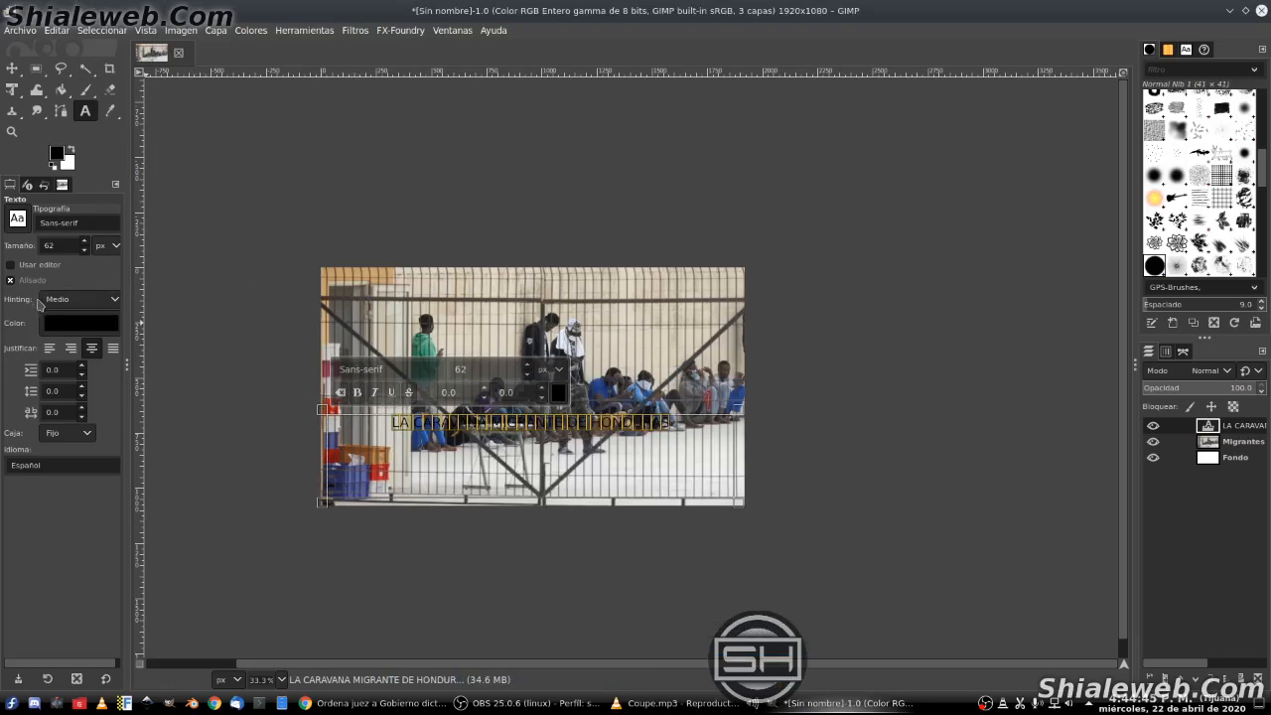
click(17, 217)
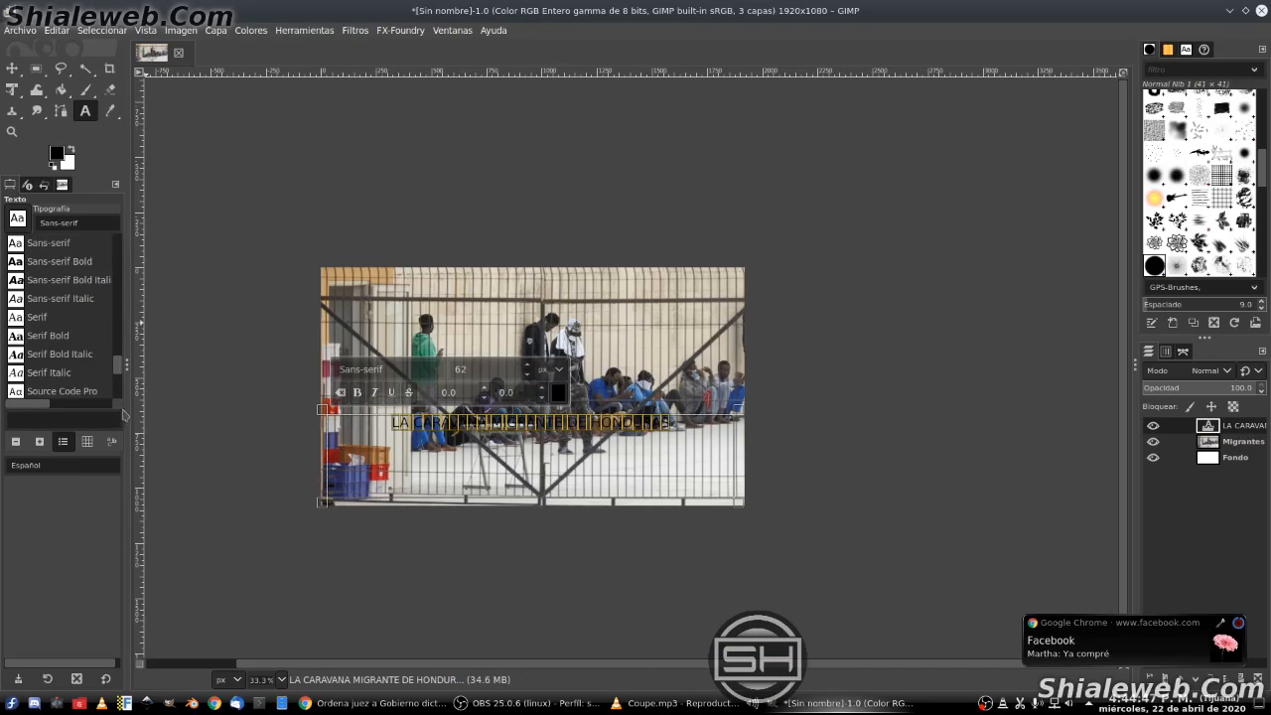
click(124, 367)
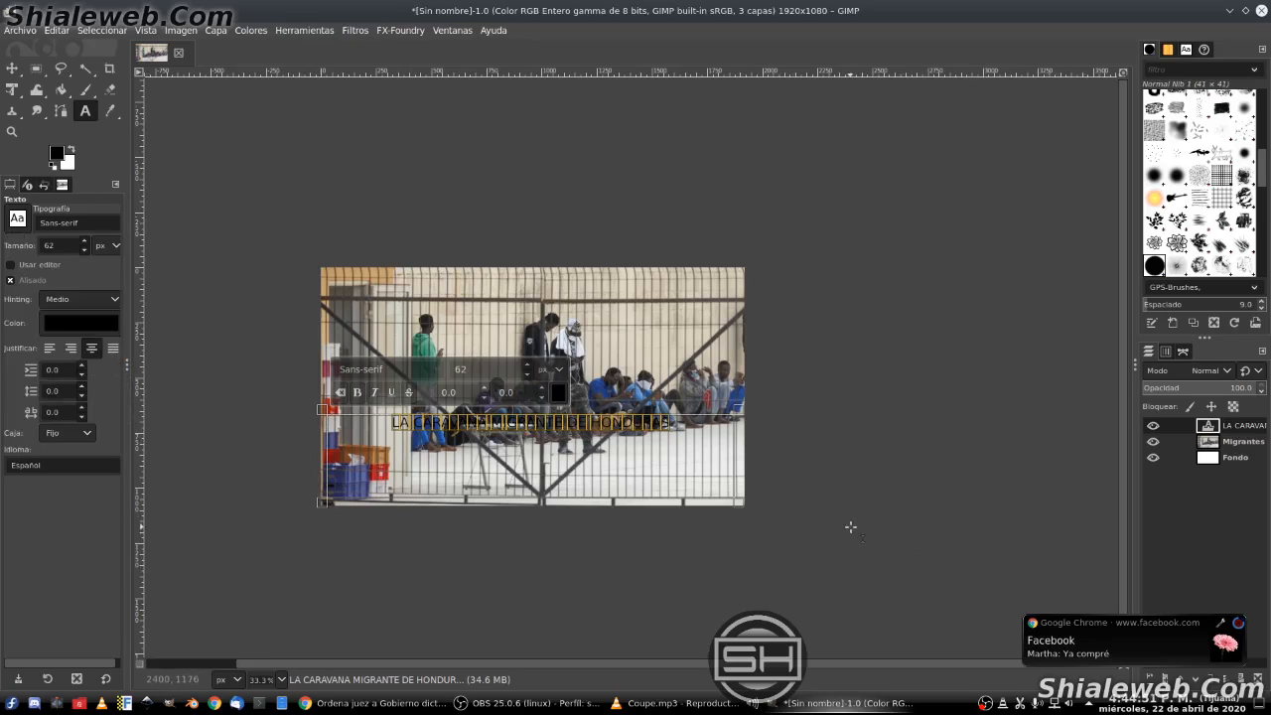
Step: Turn on No molestar for desktop notifications until tomorrow morning and dismiss the Google Chrome notifications
click(1091, 706)
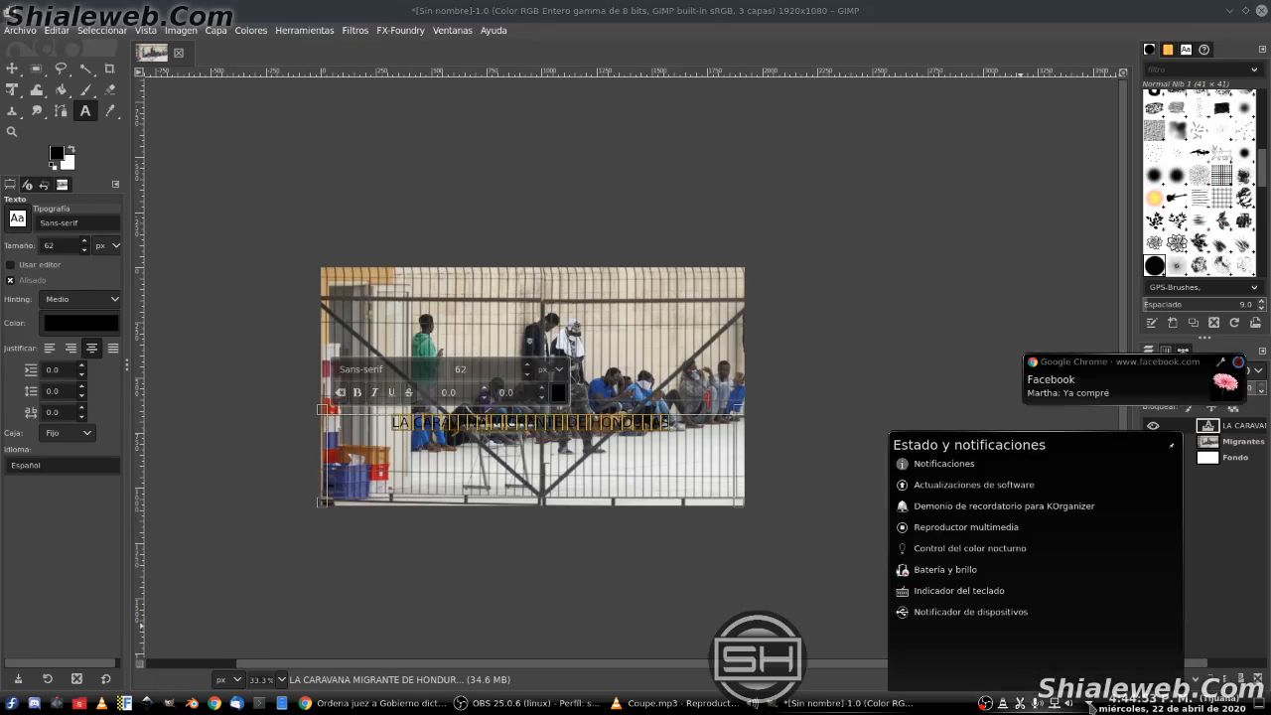
click(993, 469)
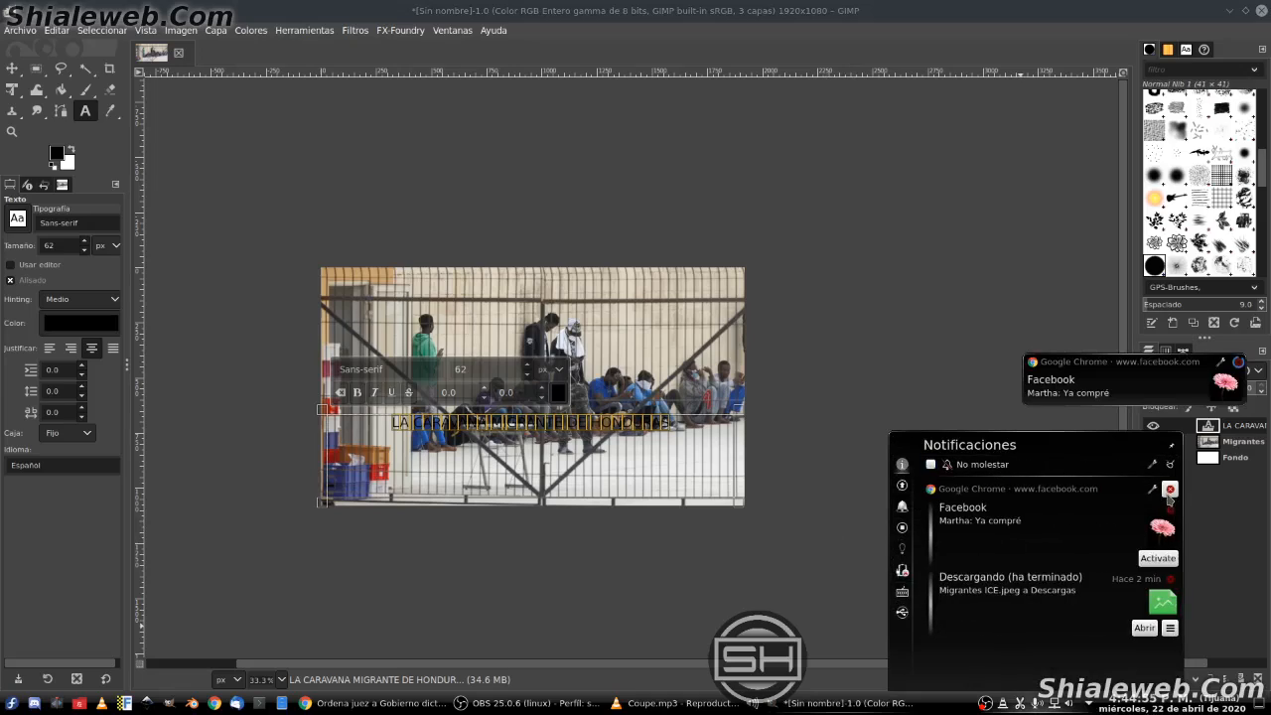
click(932, 463)
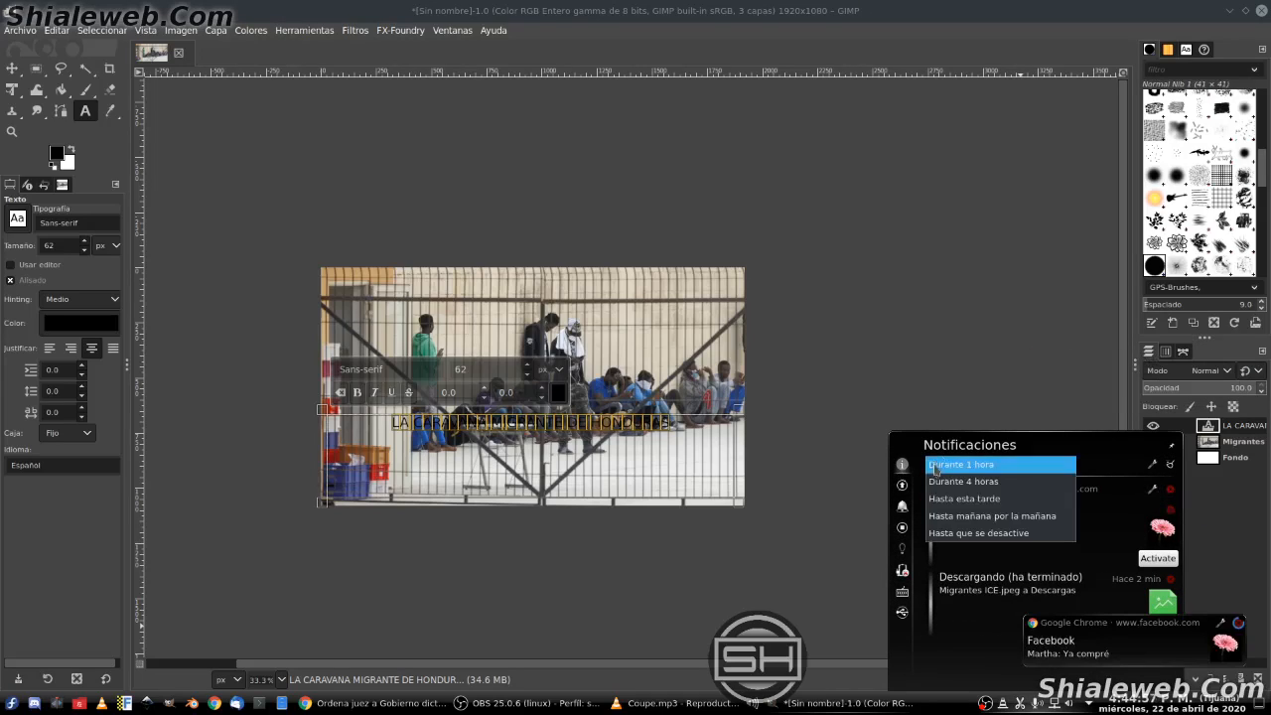
click(1014, 518)
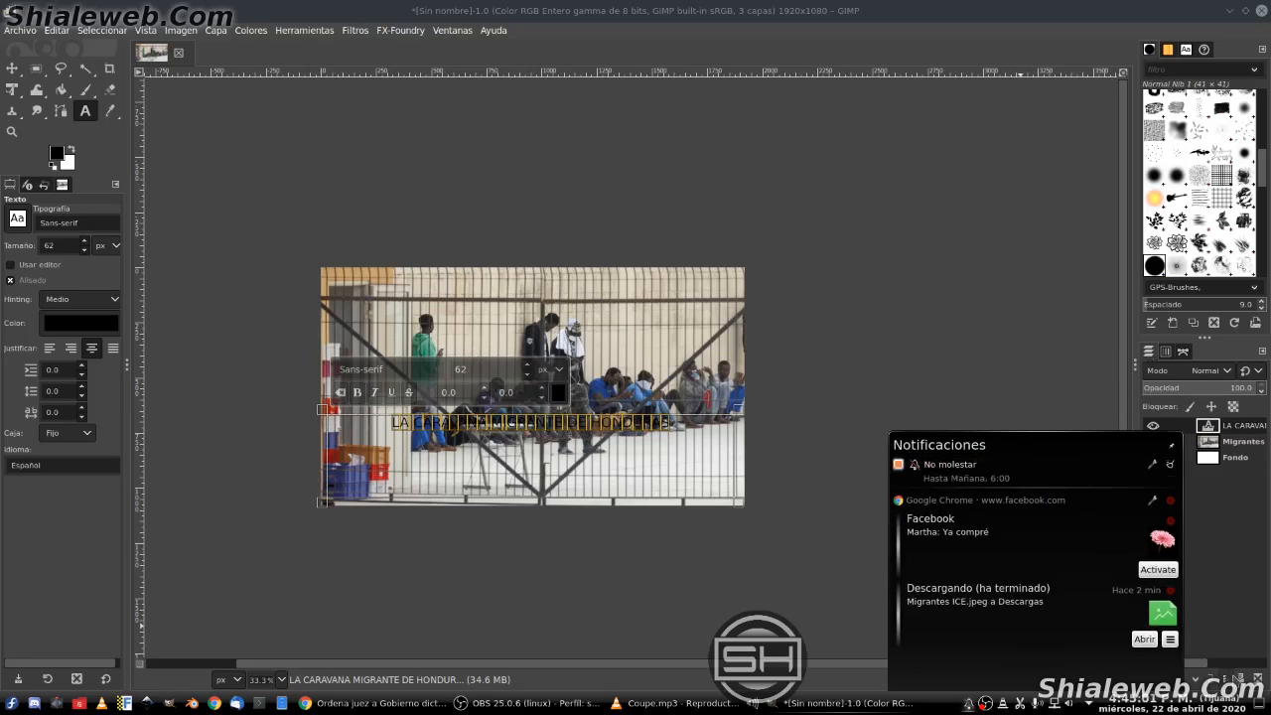
click(1170, 502)
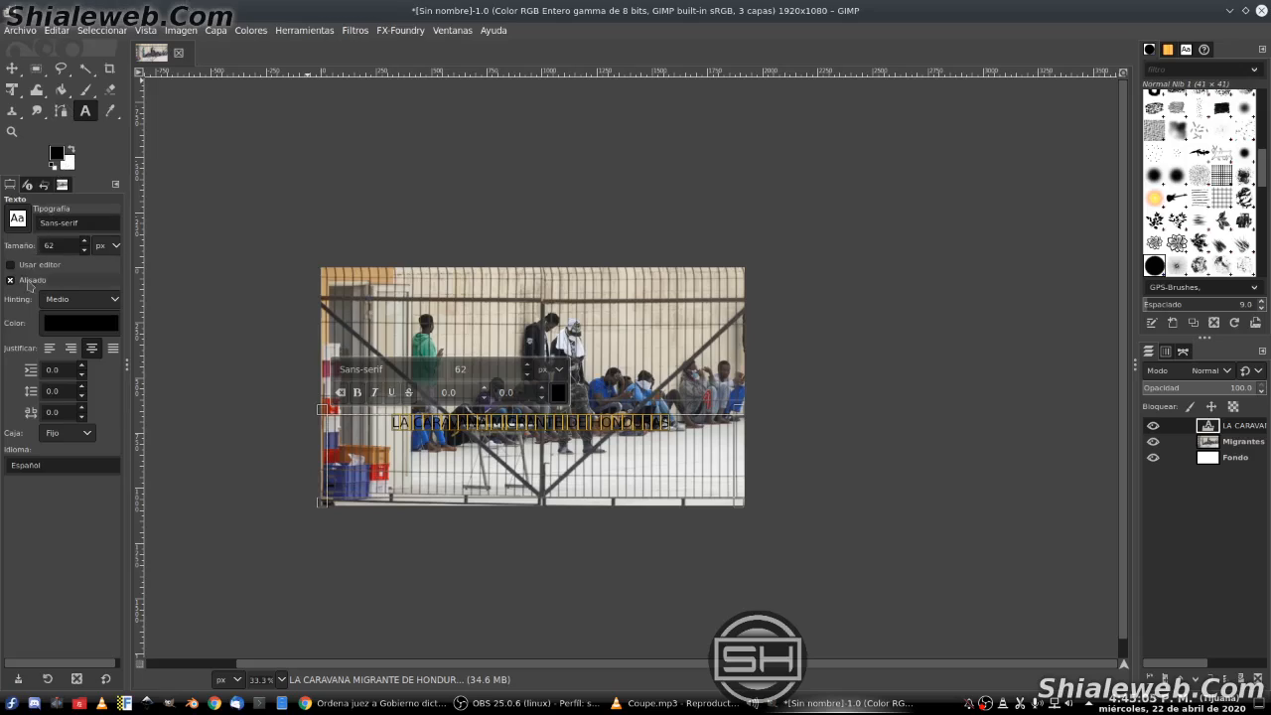
Step: Switch to VLC, skip to the next playlist track with the system volume raised, and return to GIMP
click(18, 219)
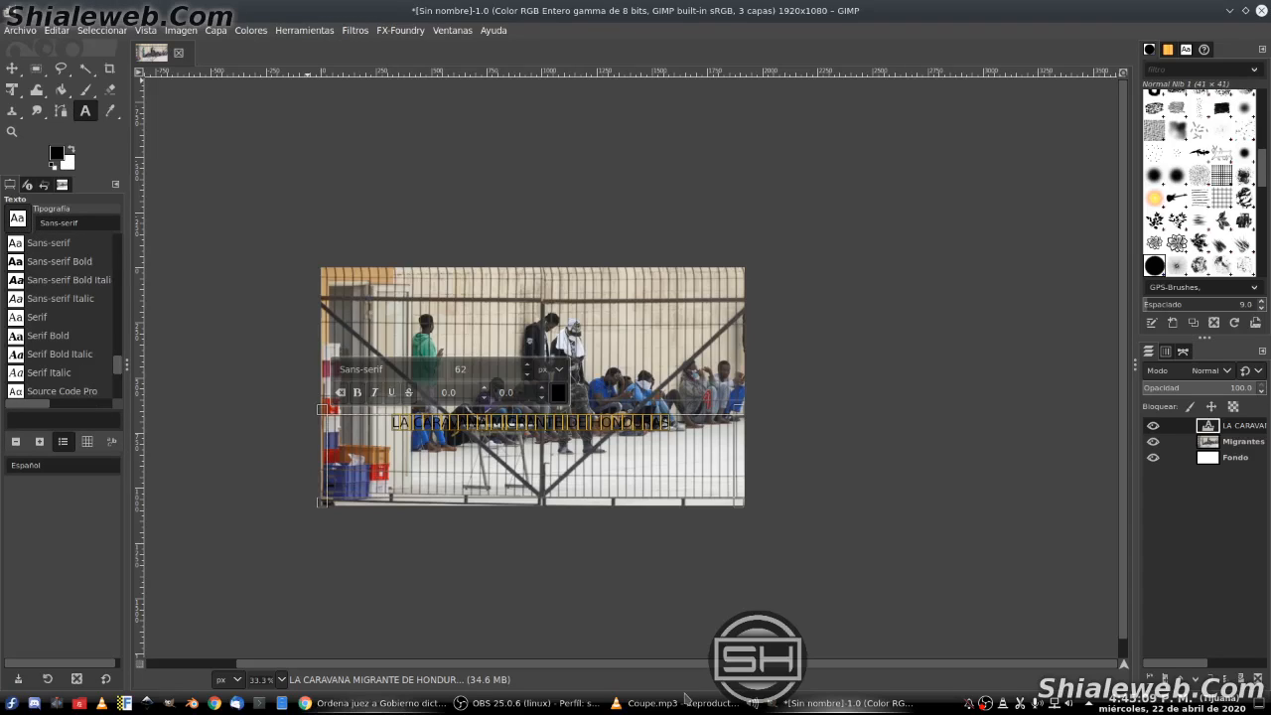
click(677, 703)
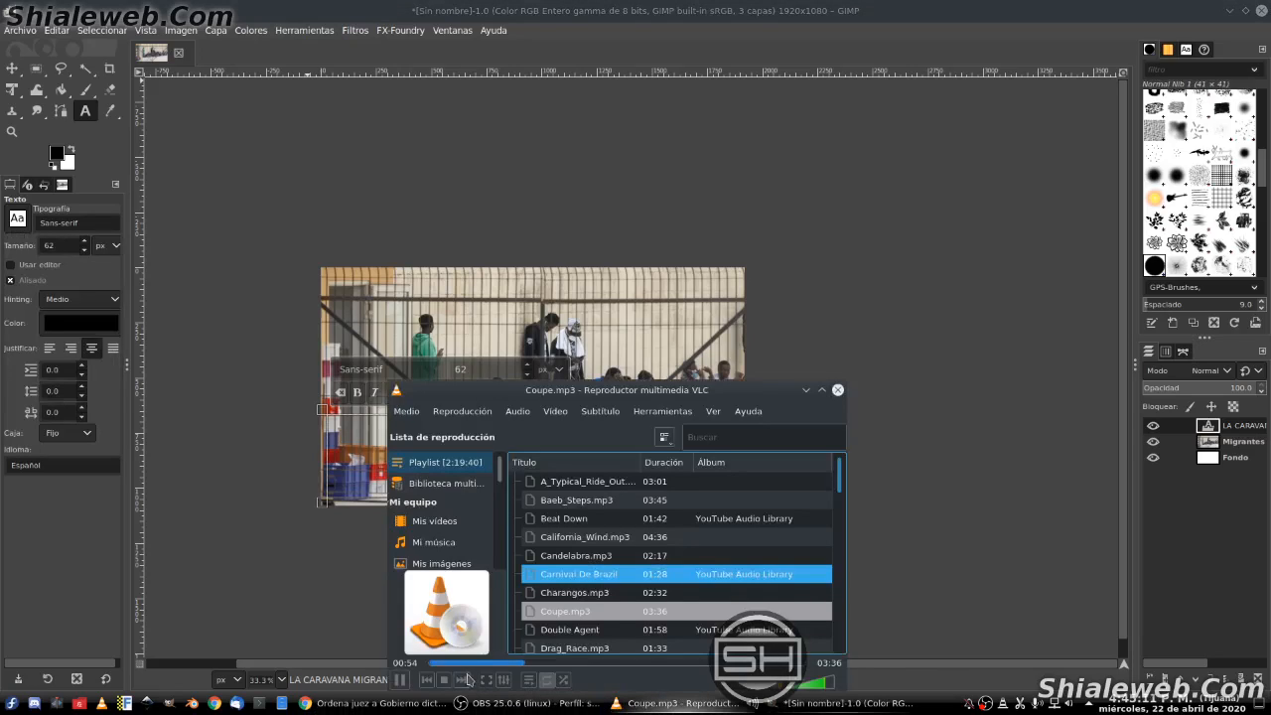
click(462, 680)
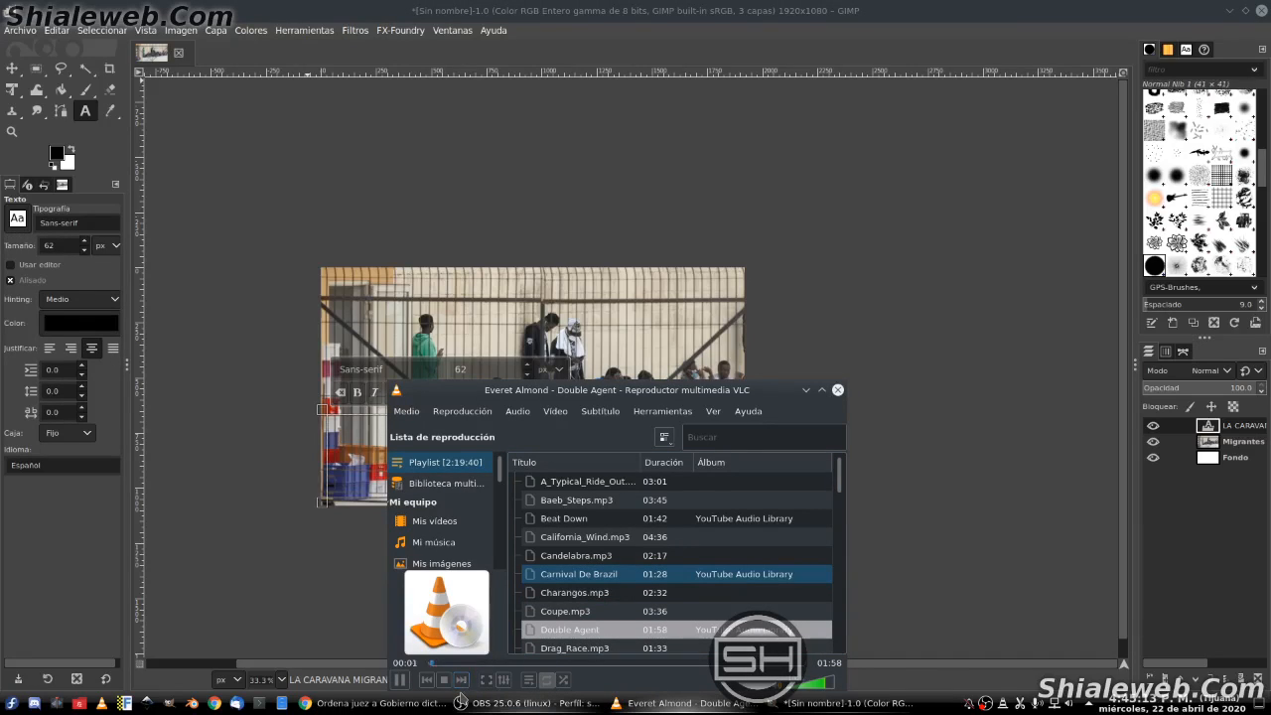
key(XF86AudioRaiseVolume)
key(XF86AudioRaiseVolume)
mouse_move(462, 701)
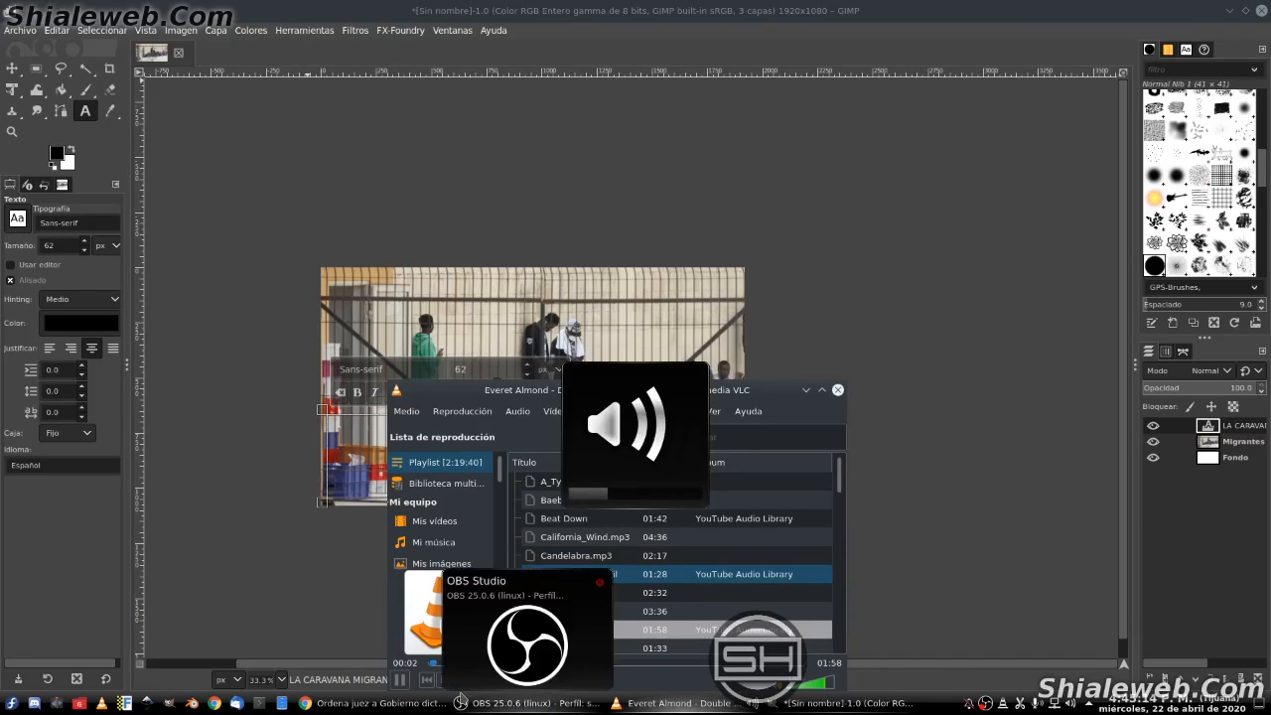
click(735, 6)
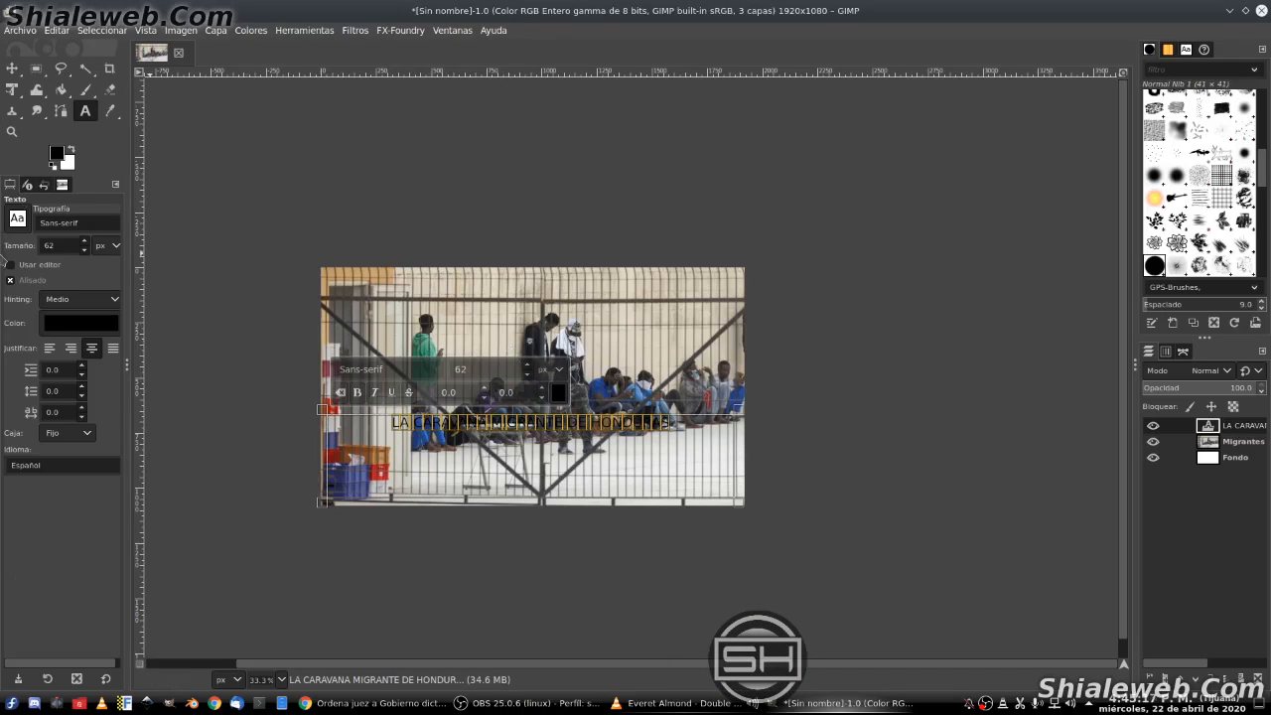
Step: Set the Text tool's font to Standard Symbols PS
click(17, 218)
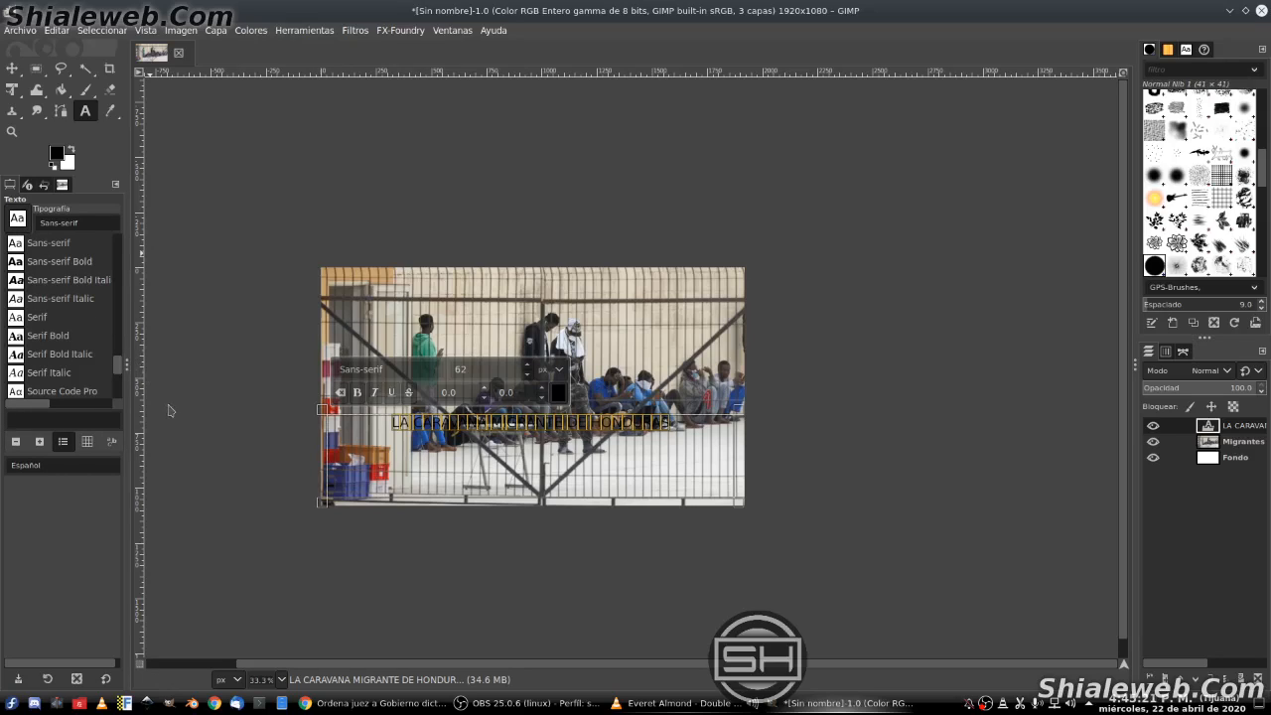
scroll(65, 322, down, 3)
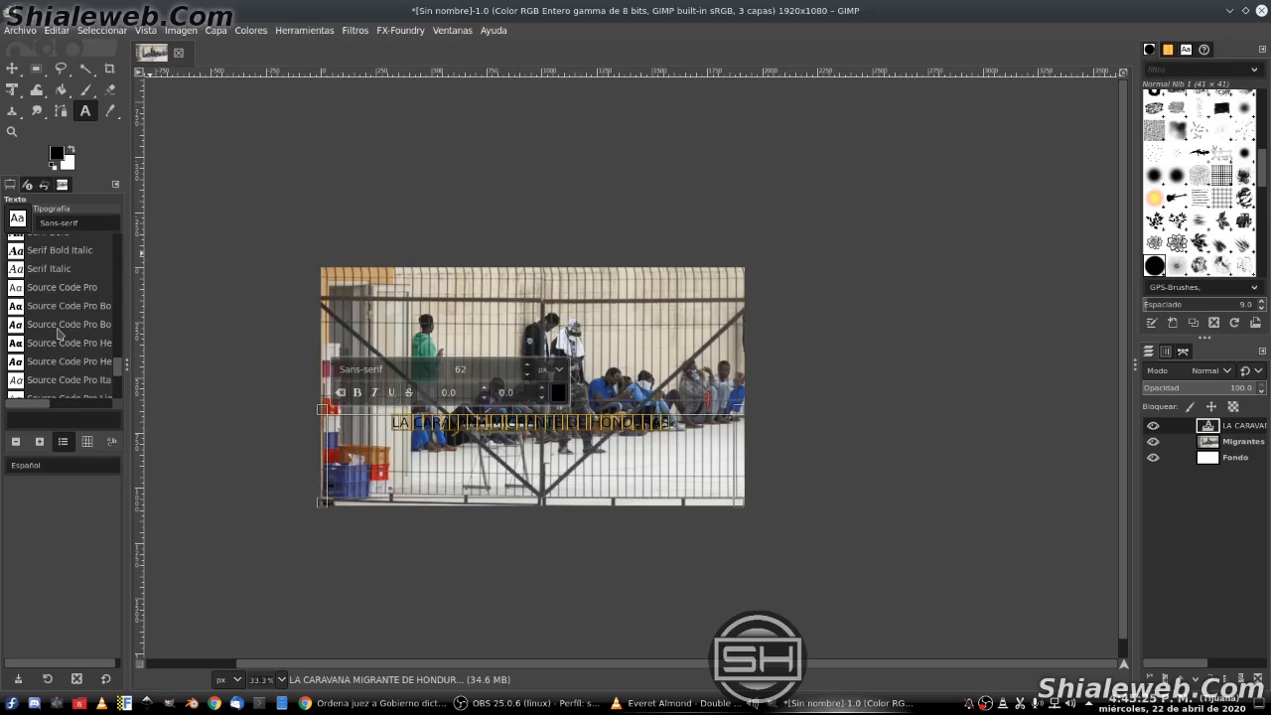
scroll(57, 333, down, 4)
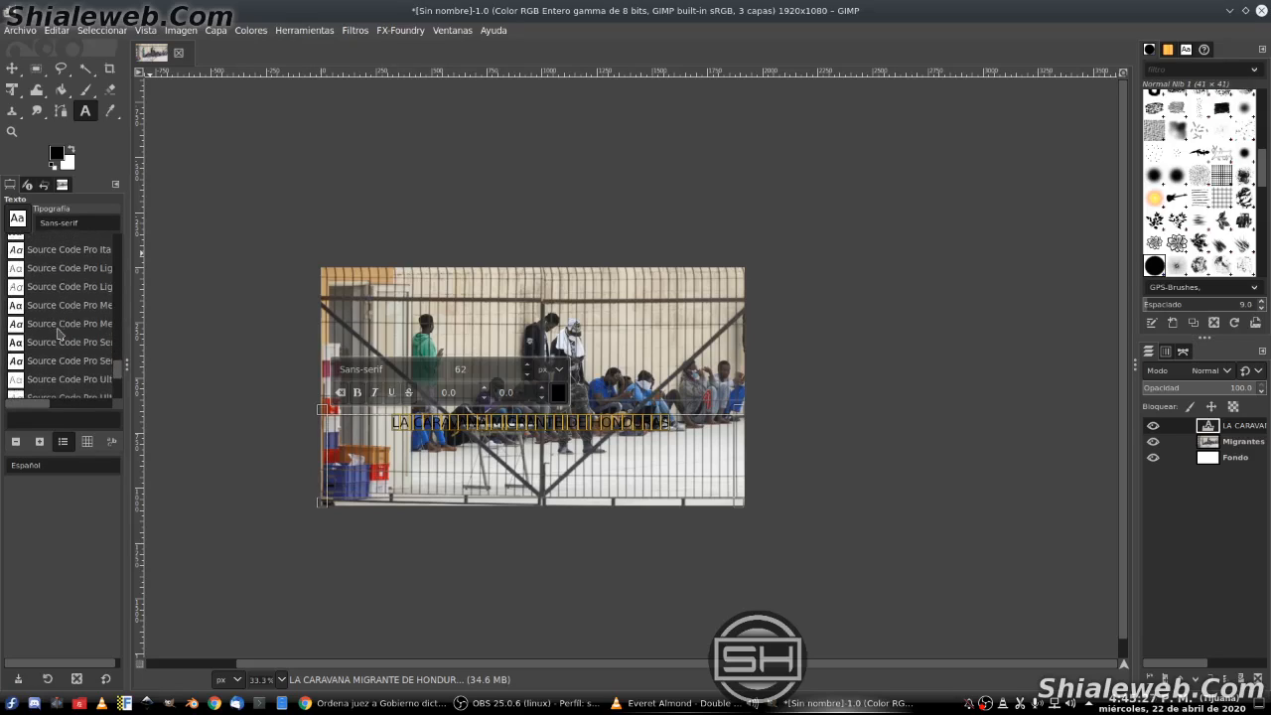
scroll(58, 335, down, 1)
scroll(59, 334, down, 5)
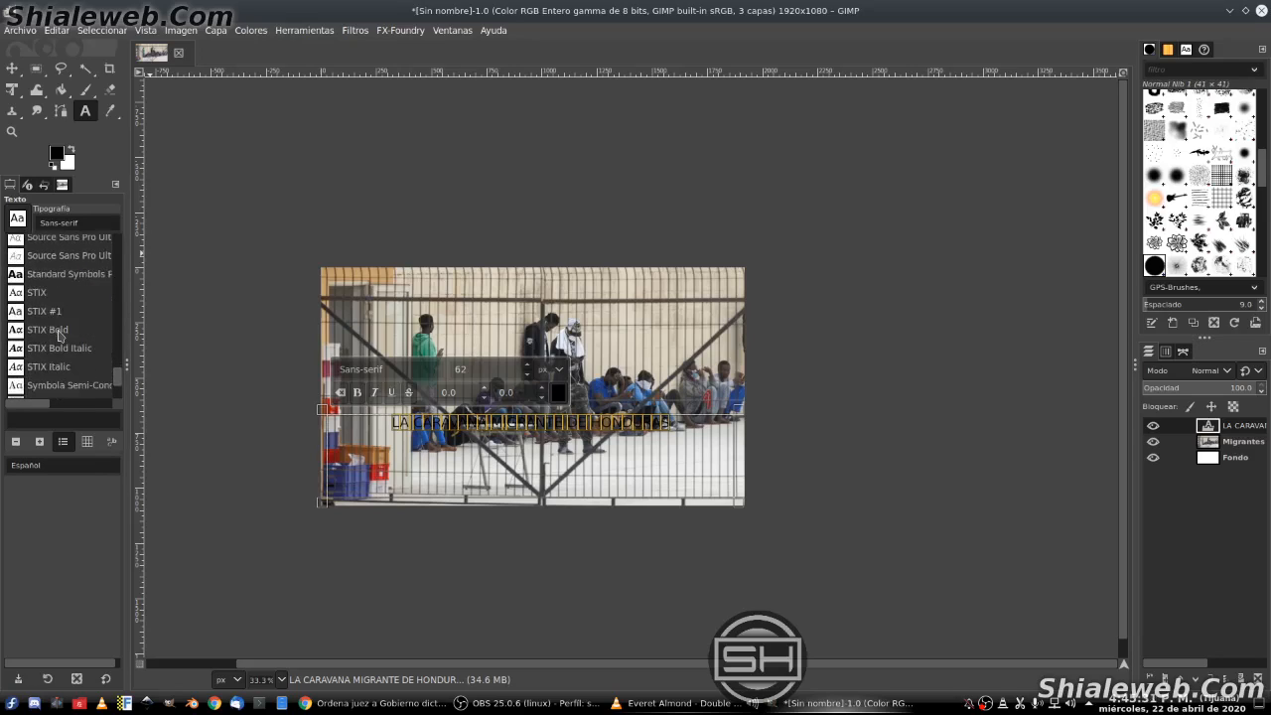
scroll(60, 336, down, 1)
click(64, 248)
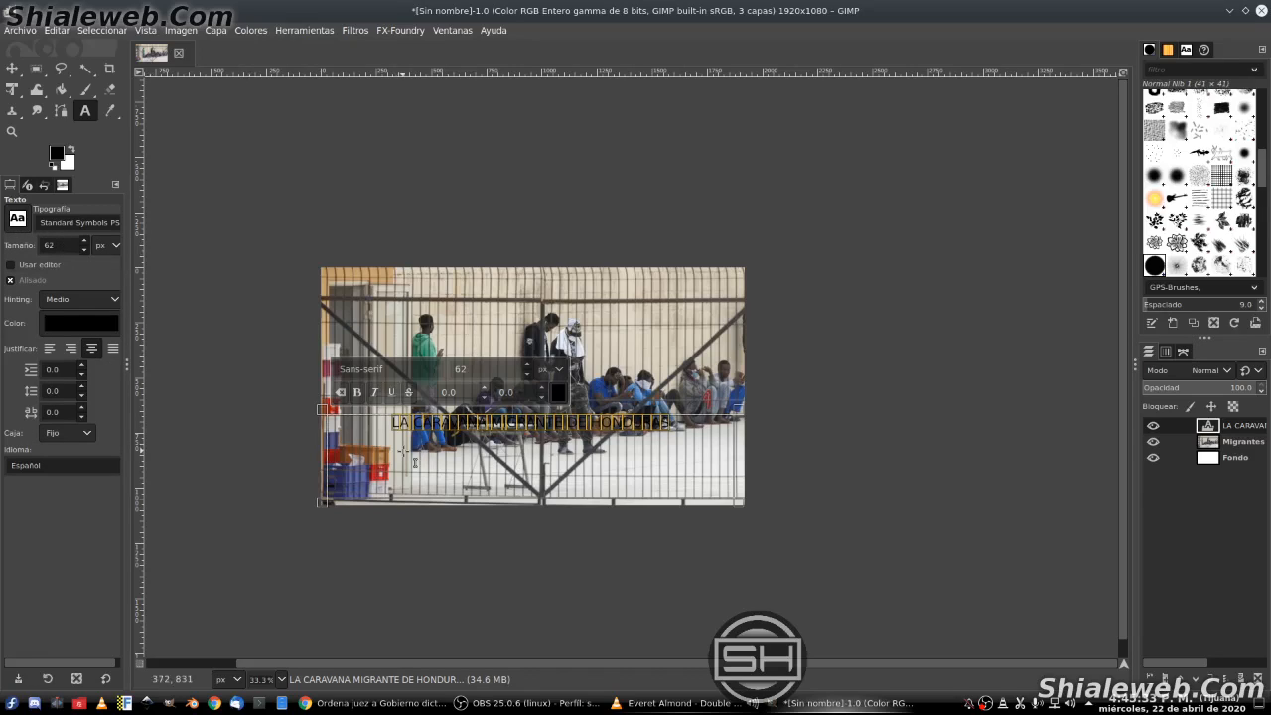
Step: Make the selected caption text bold and enlarge it to 127 px so it wraps onto two lines
click(359, 393)
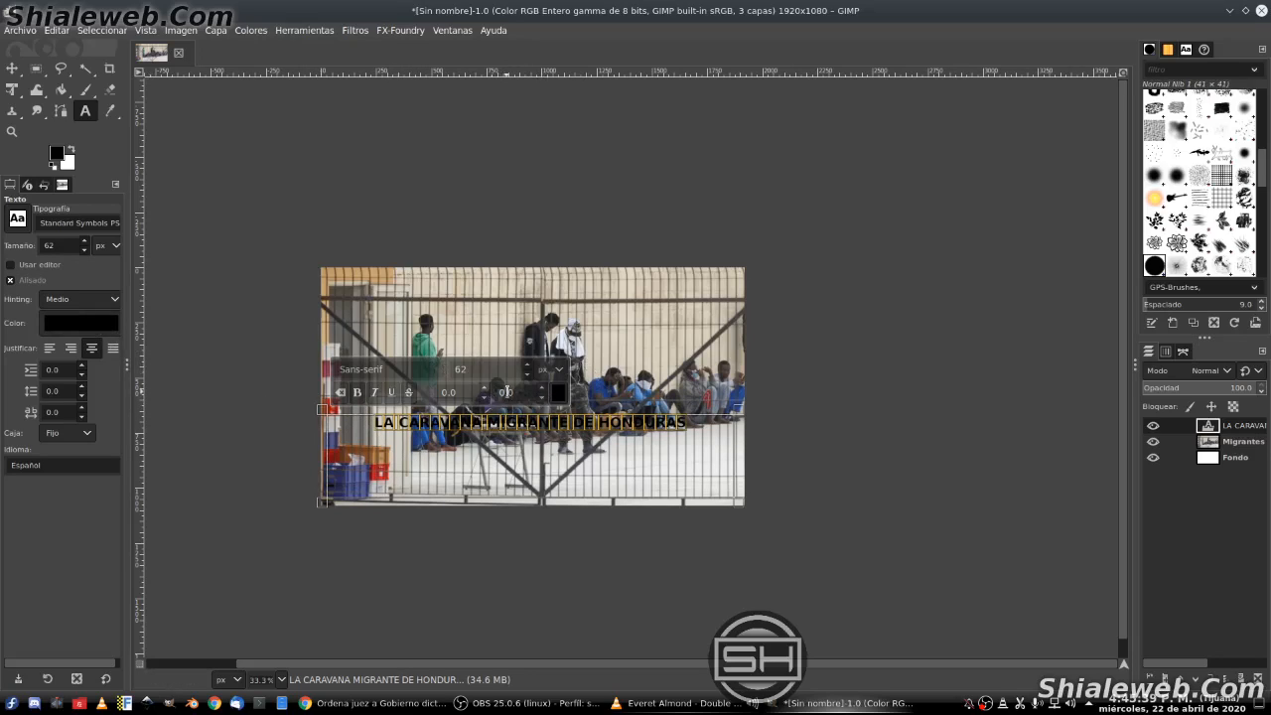
click(527, 368)
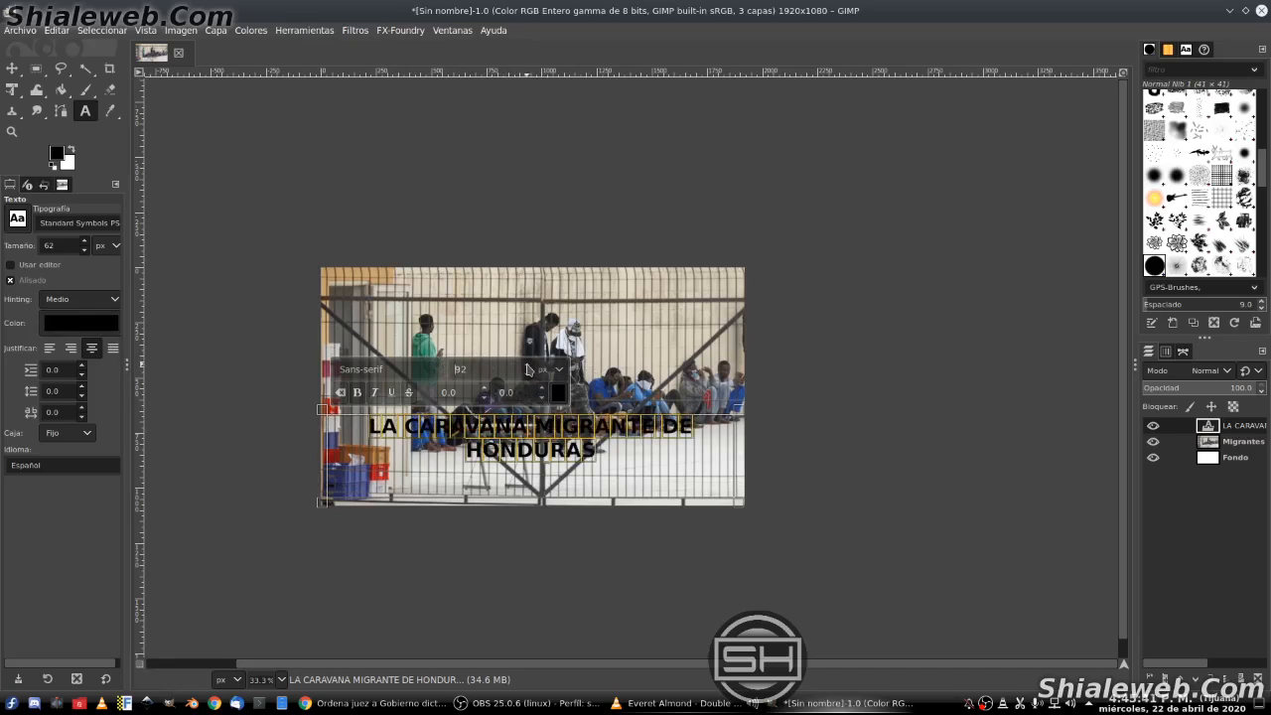
click(530, 369)
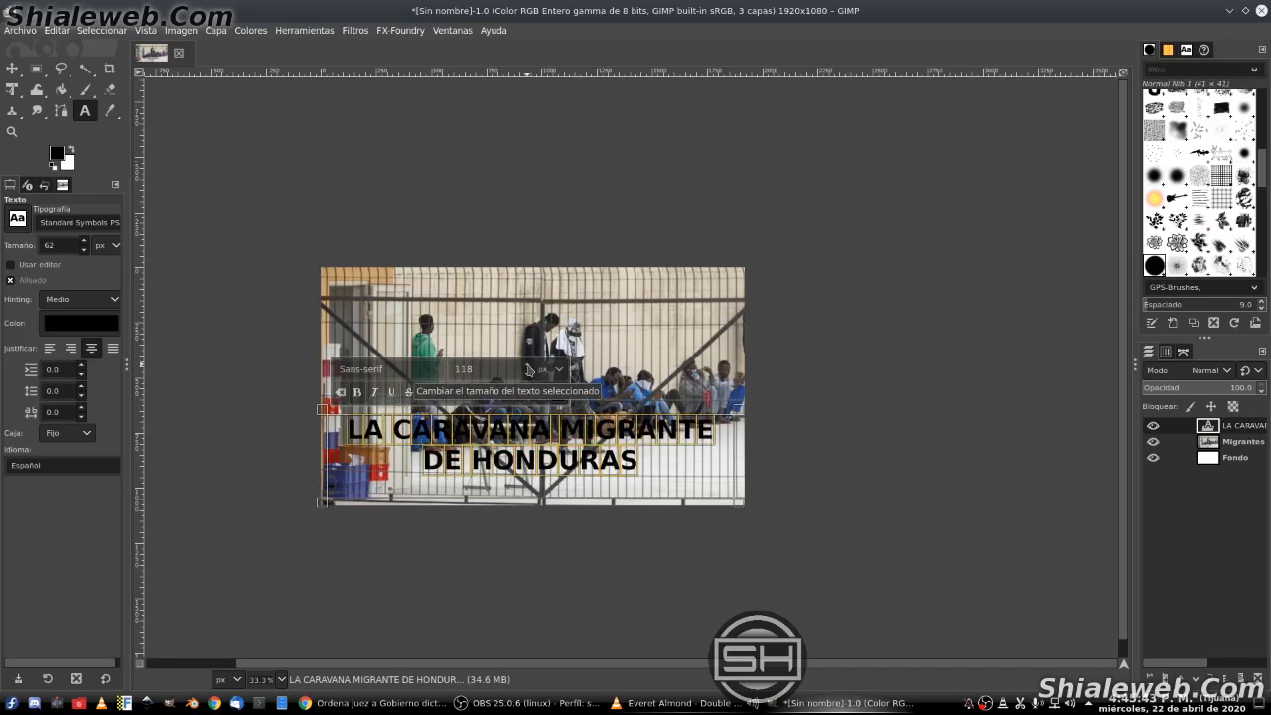
click(529, 369)
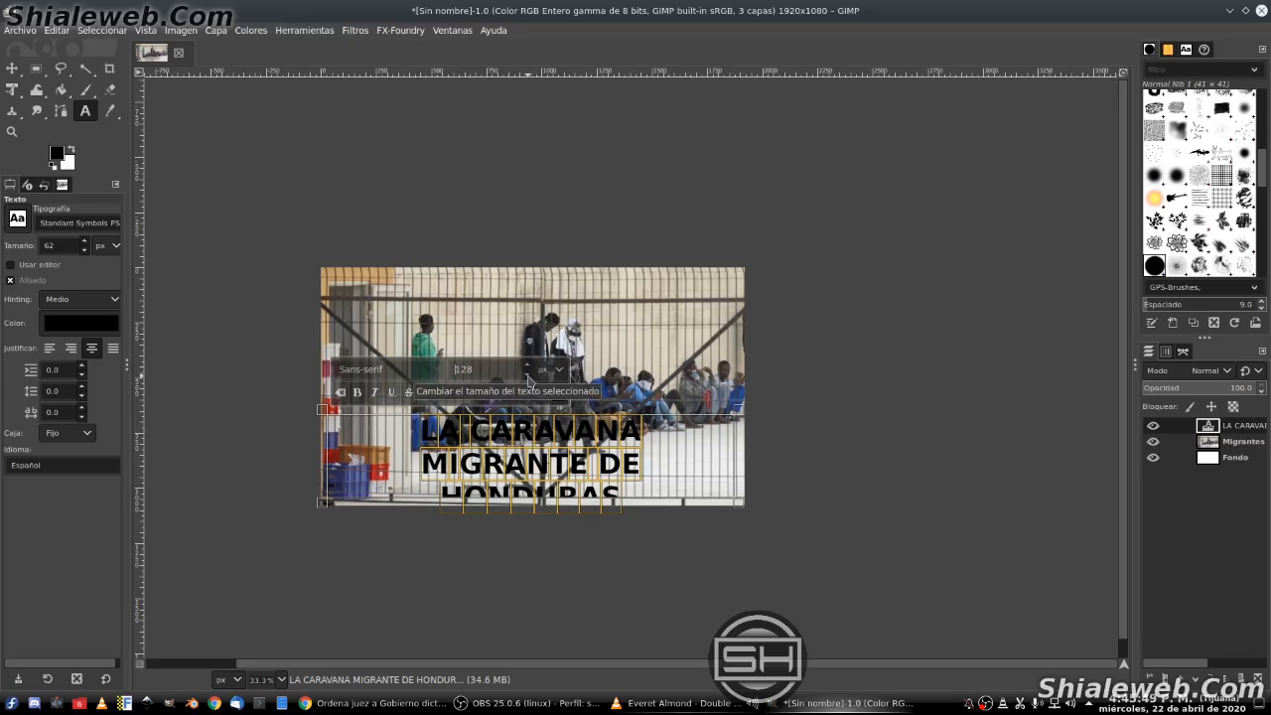
click(529, 378)
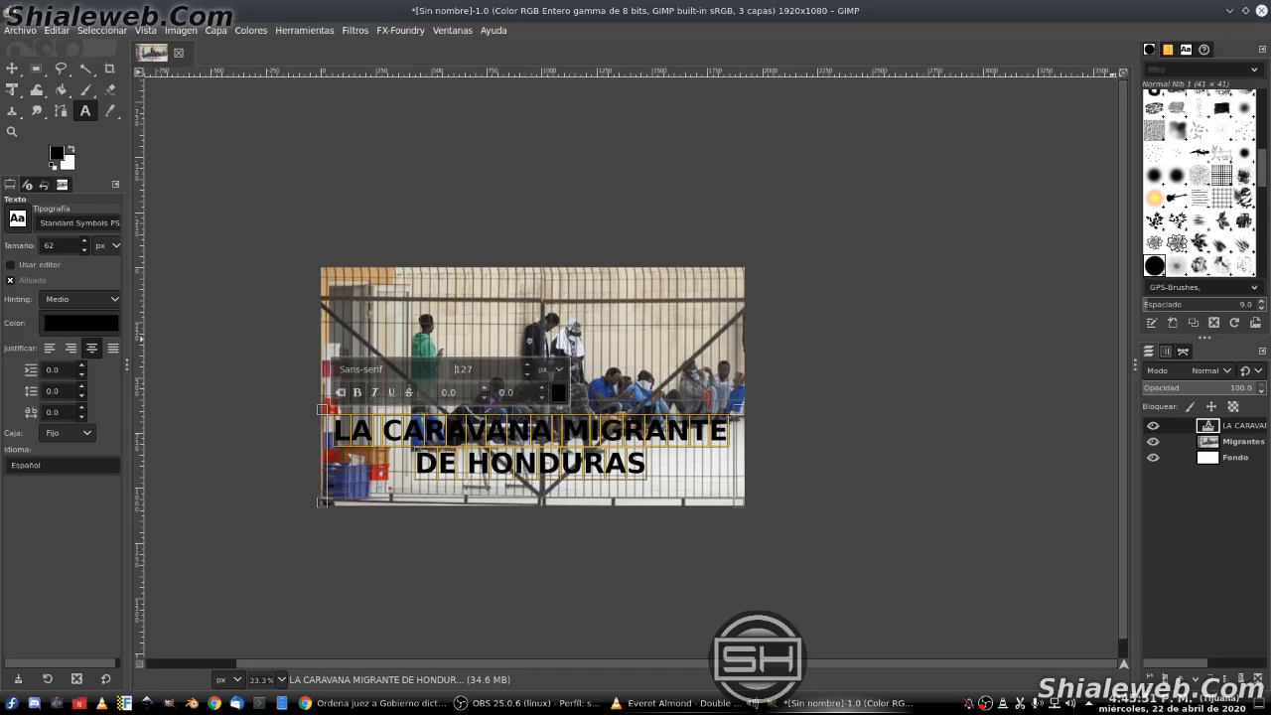
Step: Set the Text tool's colour to pure red (ff0000) and apply the same red to the selected caption text
click(96, 328)
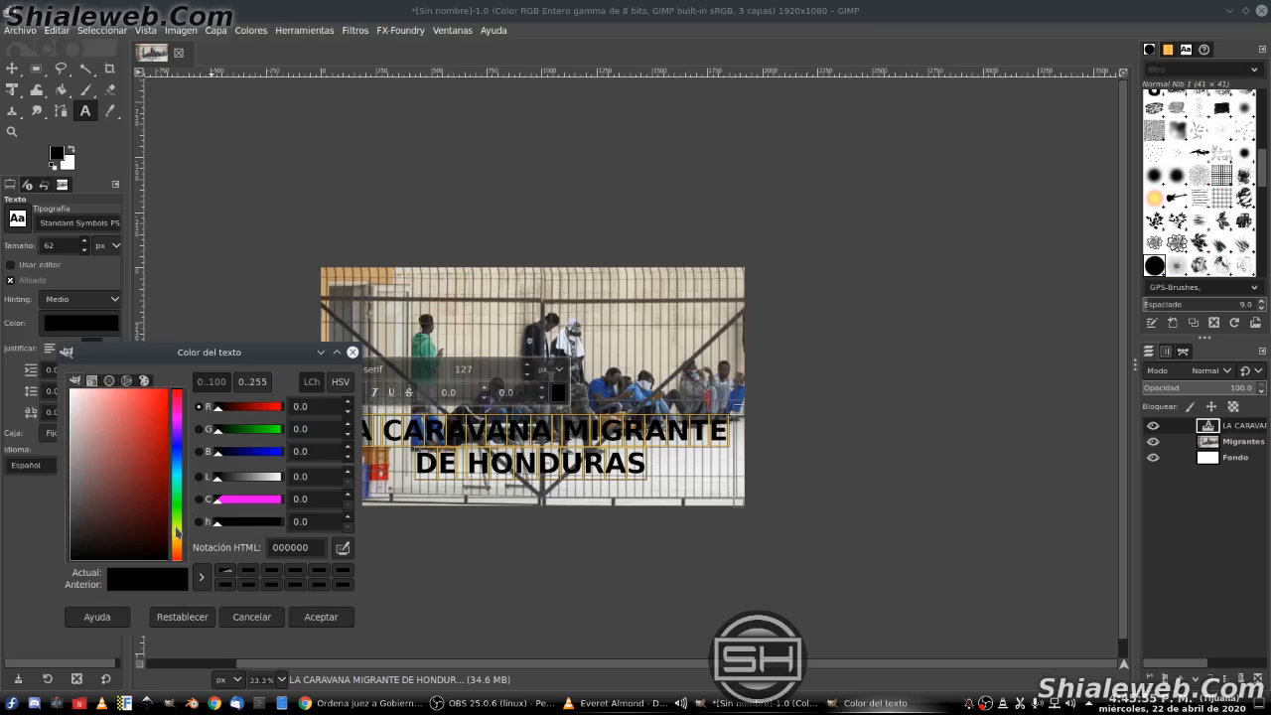
drag(177, 533, 181, 568)
drag(118, 473, 194, 382)
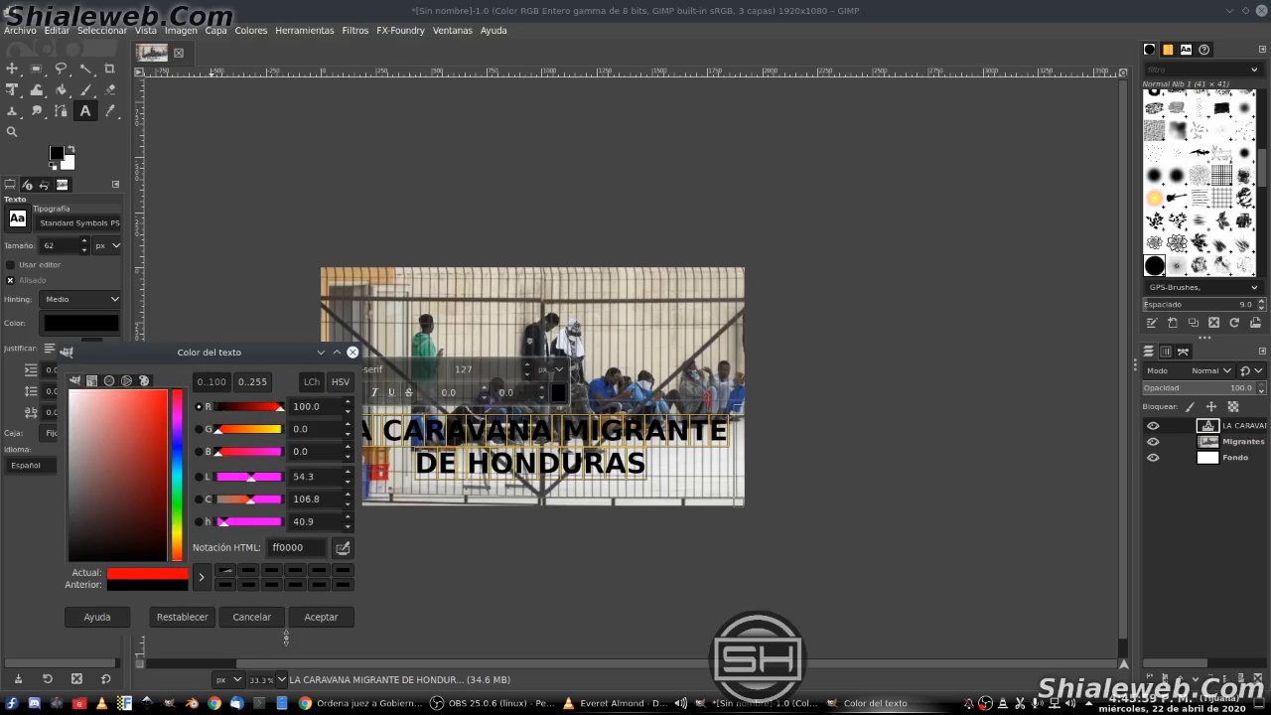
click(321, 617)
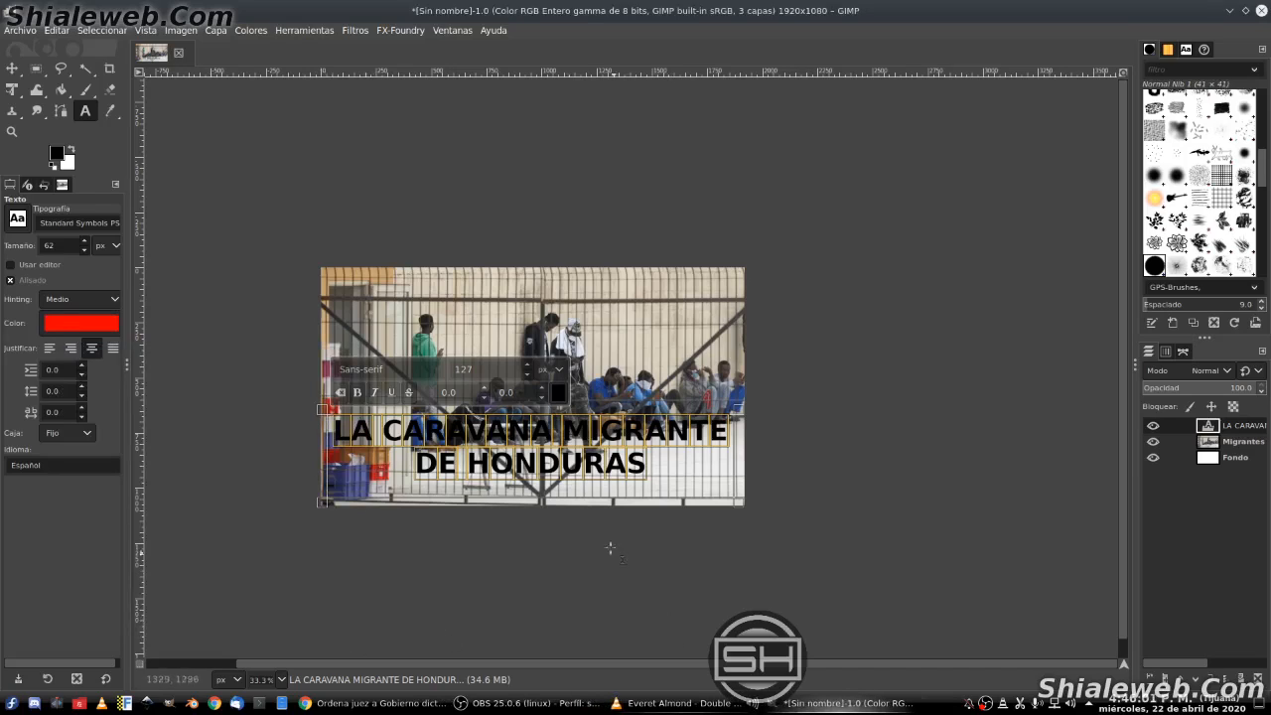
click(558, 393)
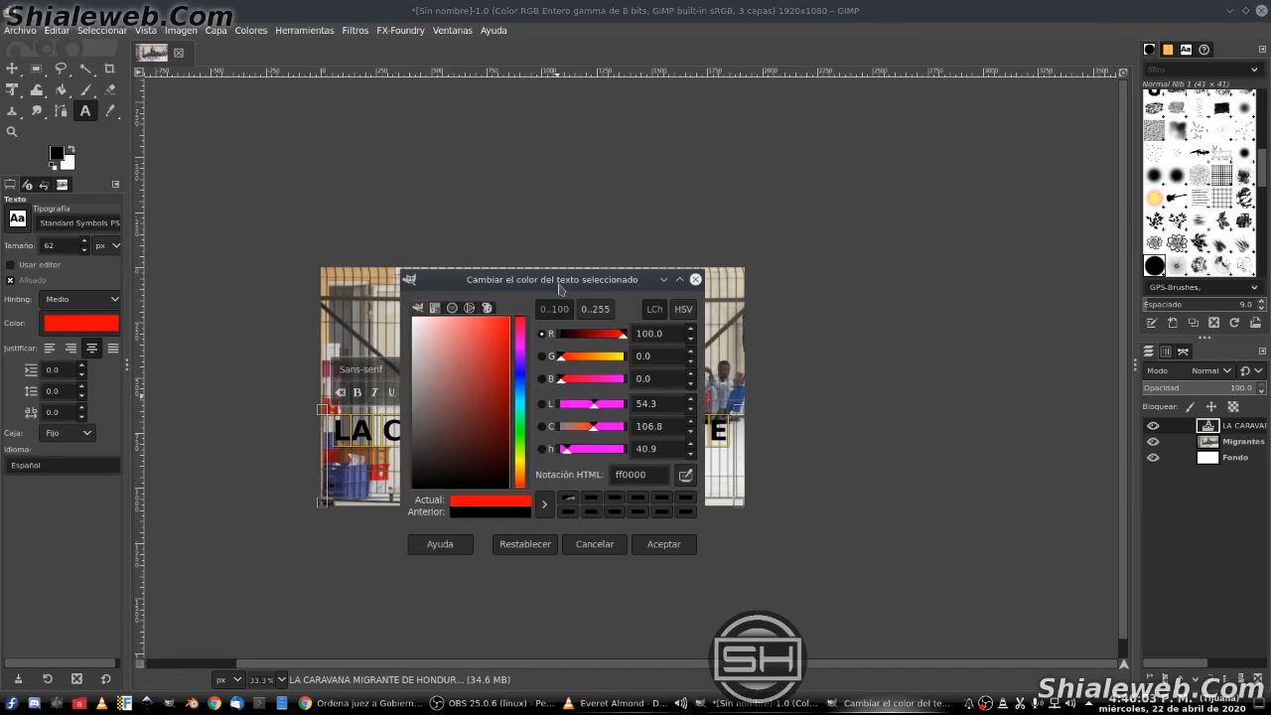
click(663, 544)
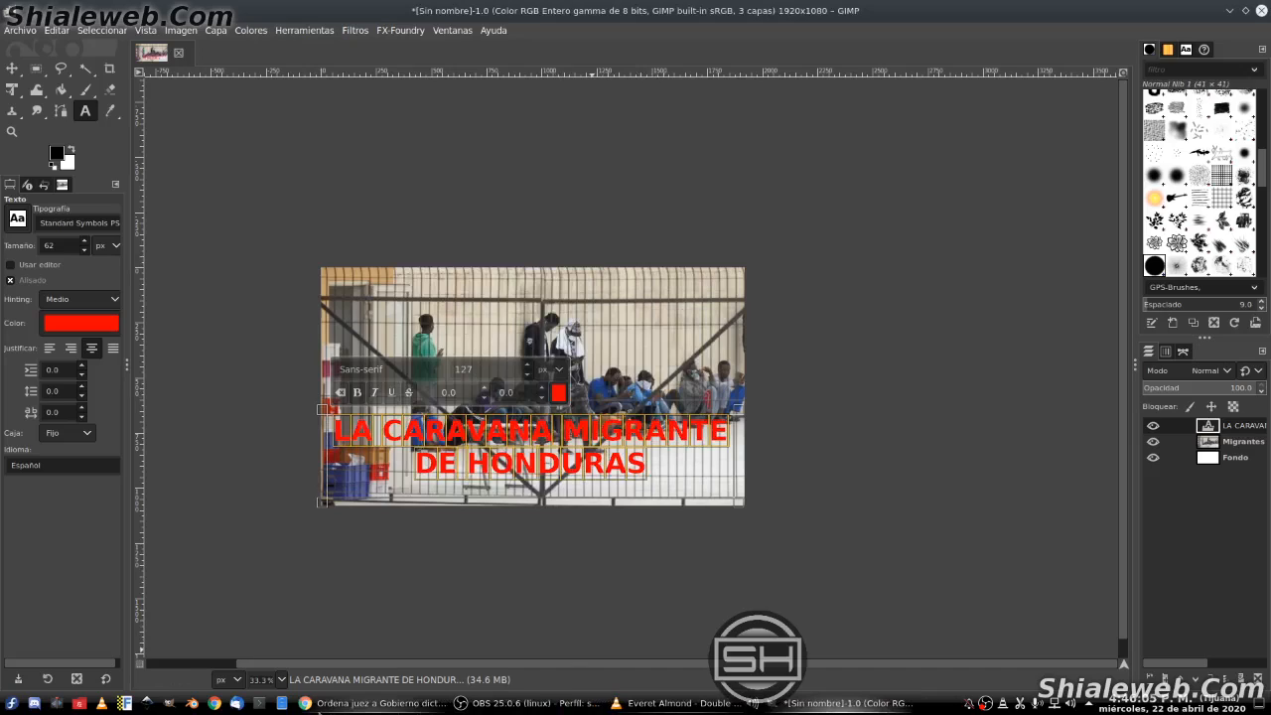
Step: Select the Fondo layer and save the image as Sin nombre.xcf in the Documentos folder
click(1236, 458)
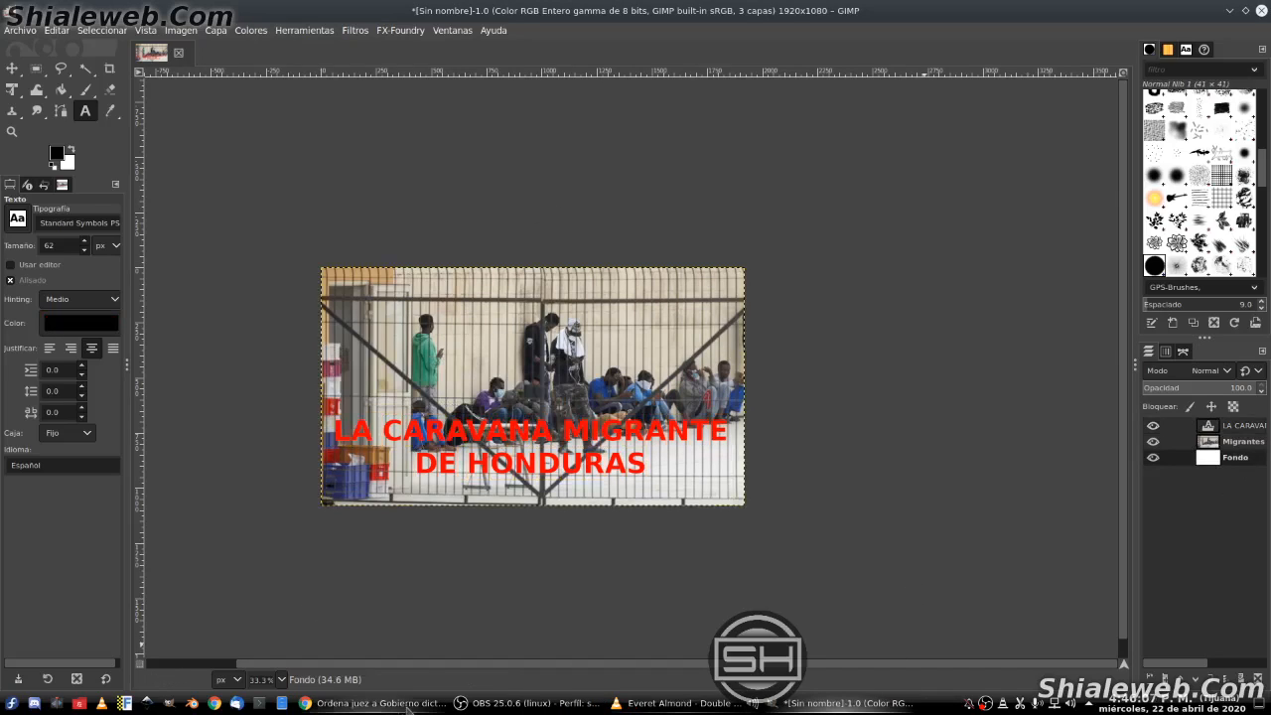
click(20, 29)
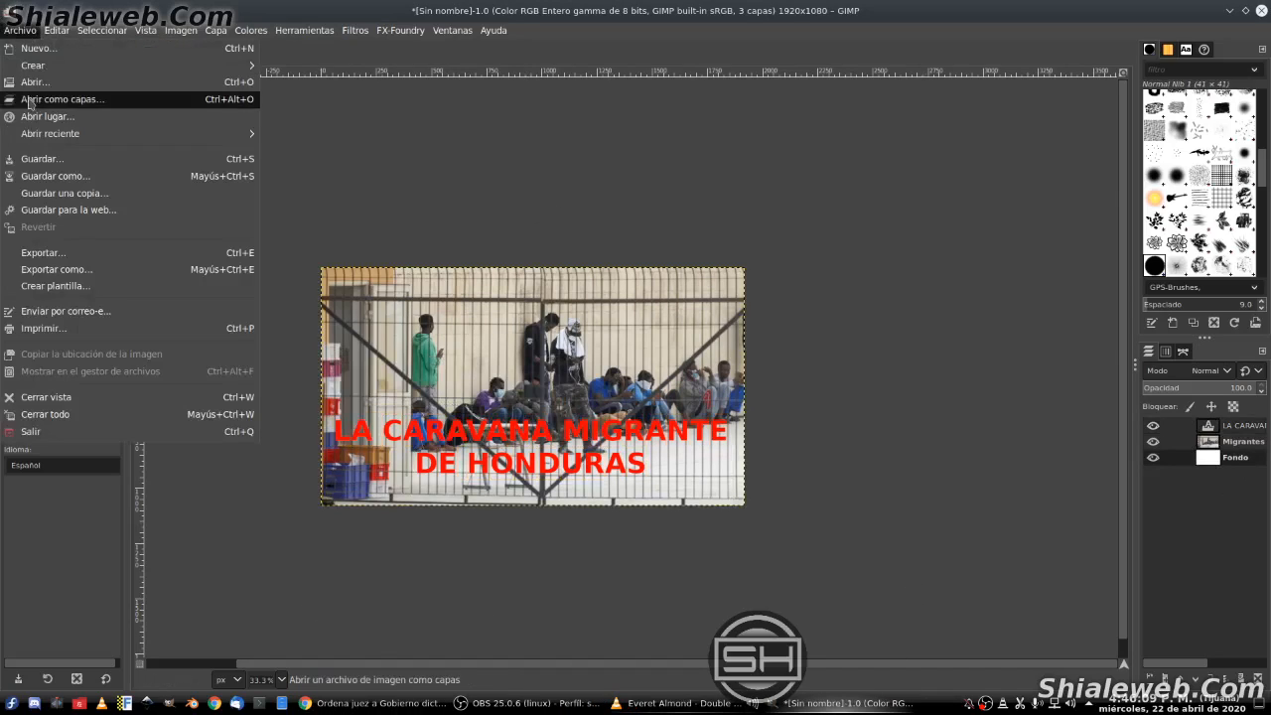
click(37, 164)
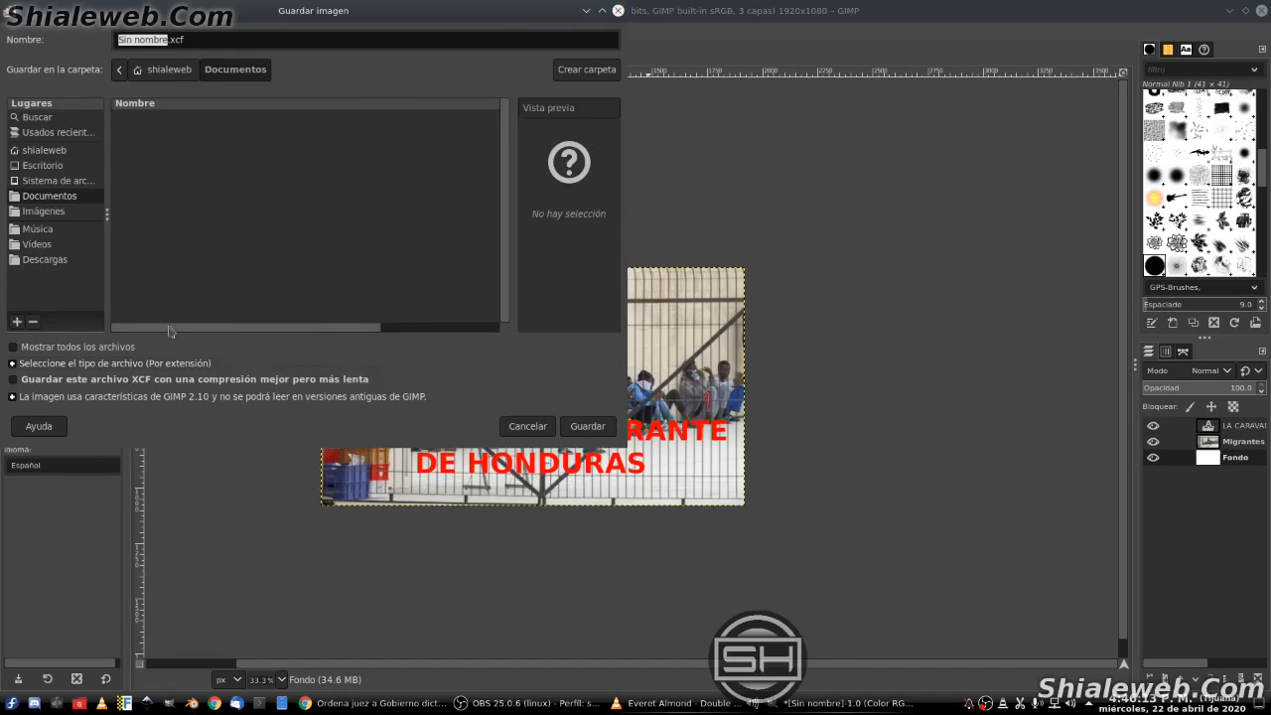
click(582, 434)
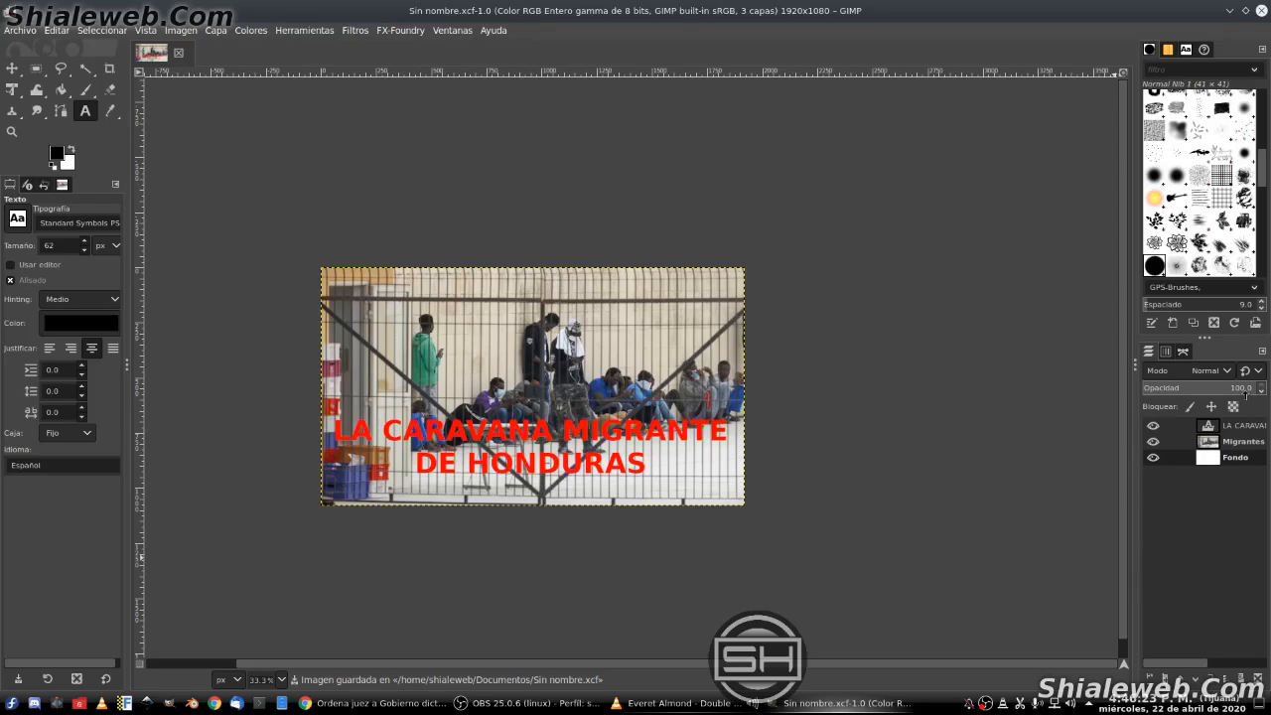
Step: Apply a Sombra base drop shadow to the caption layer with X and Y offsets of 7 and opacity 2
click(1239, 429)
right_click(1240, 429)
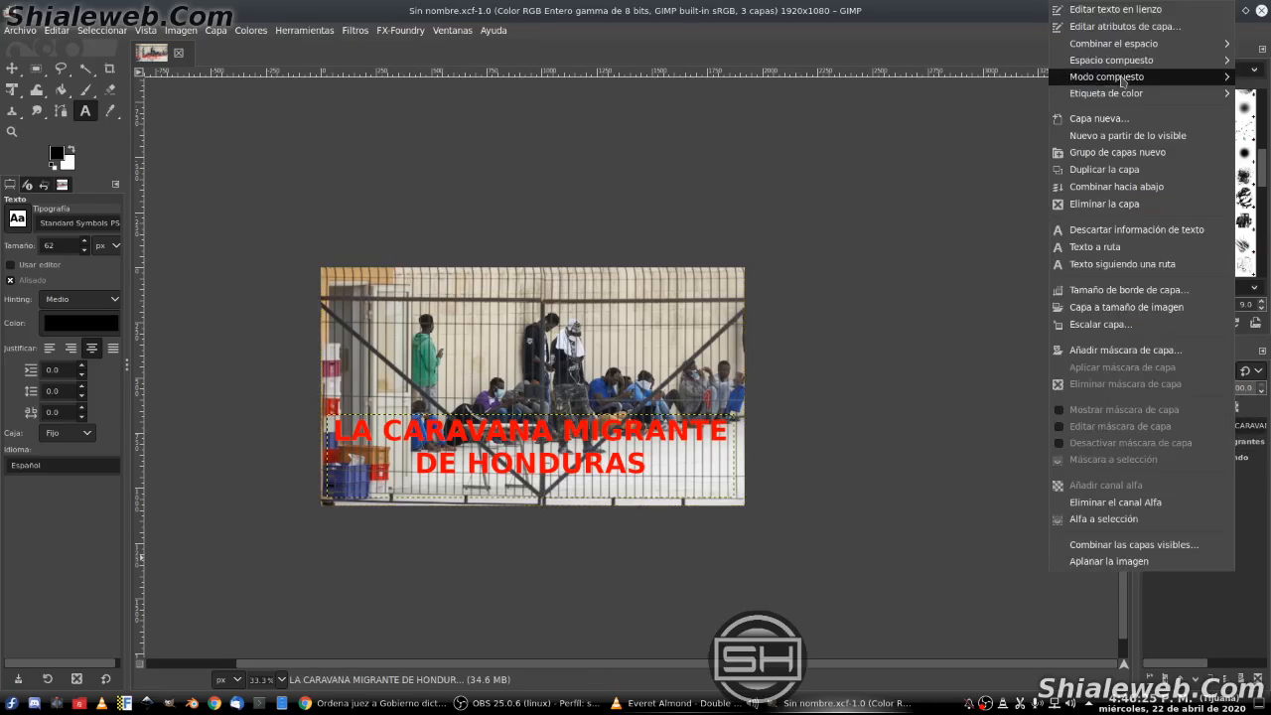
mouse_move(1105, 81)
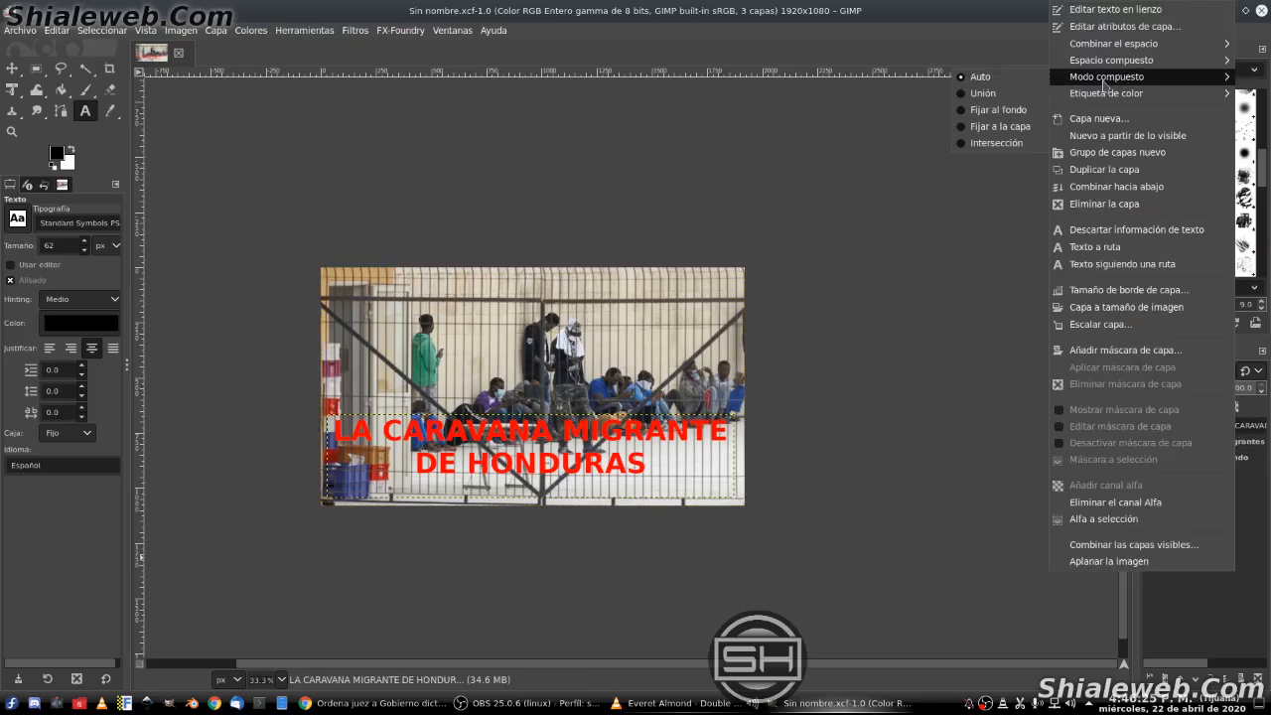
click(291, 8)
click(355, 30)
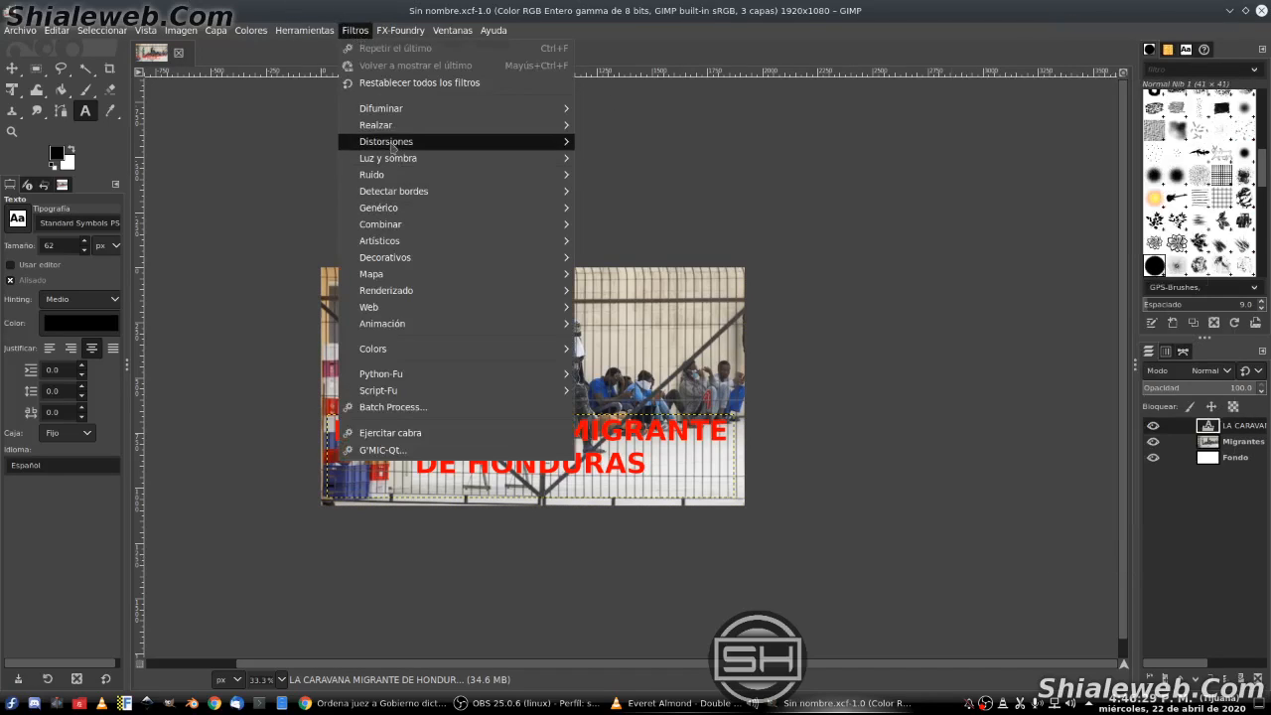
mouse_move(397, 165)
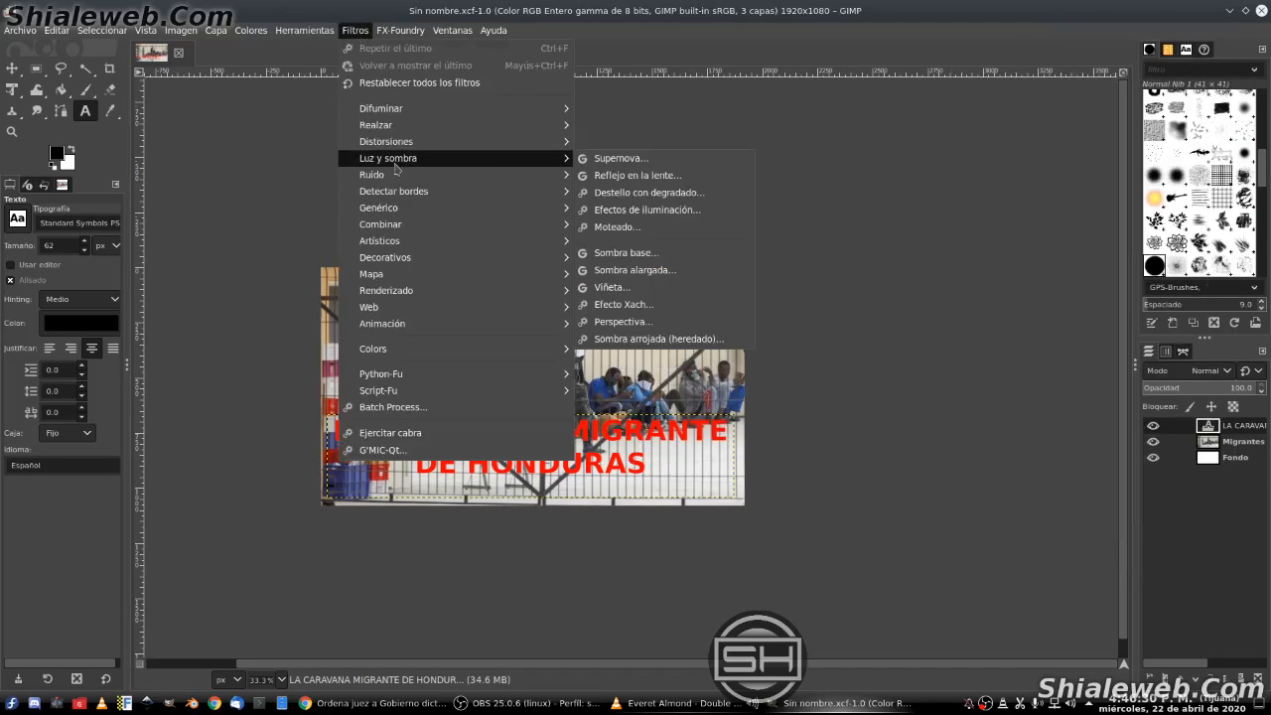
click(626, 253)
drag(649, 375, 968, 378)
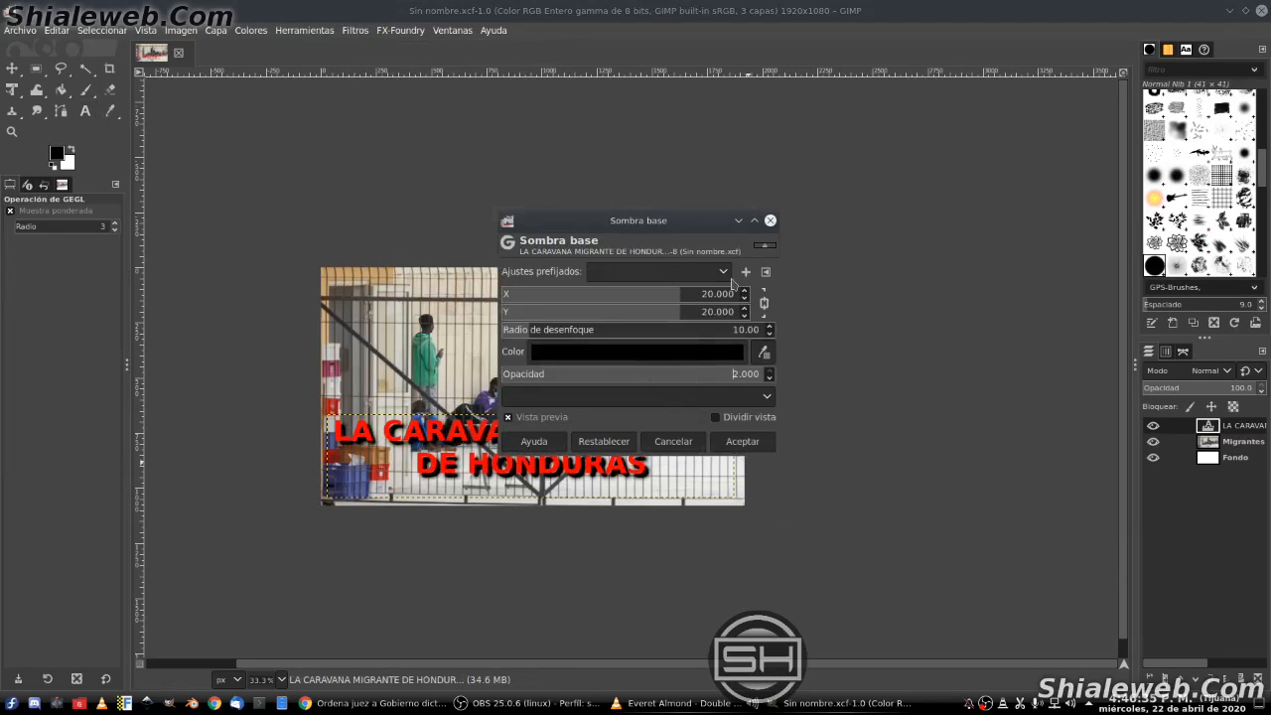
scroll(745, 302, down, 10)
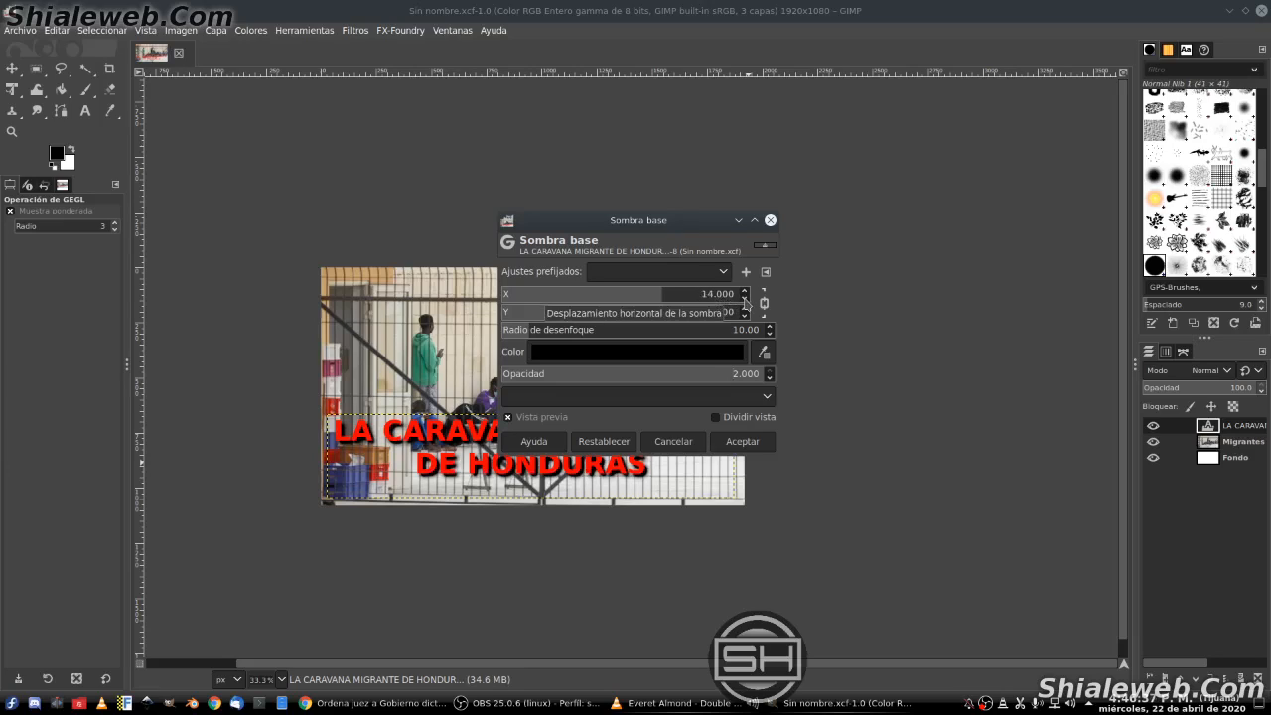
scroll(744, 302, down, 3)
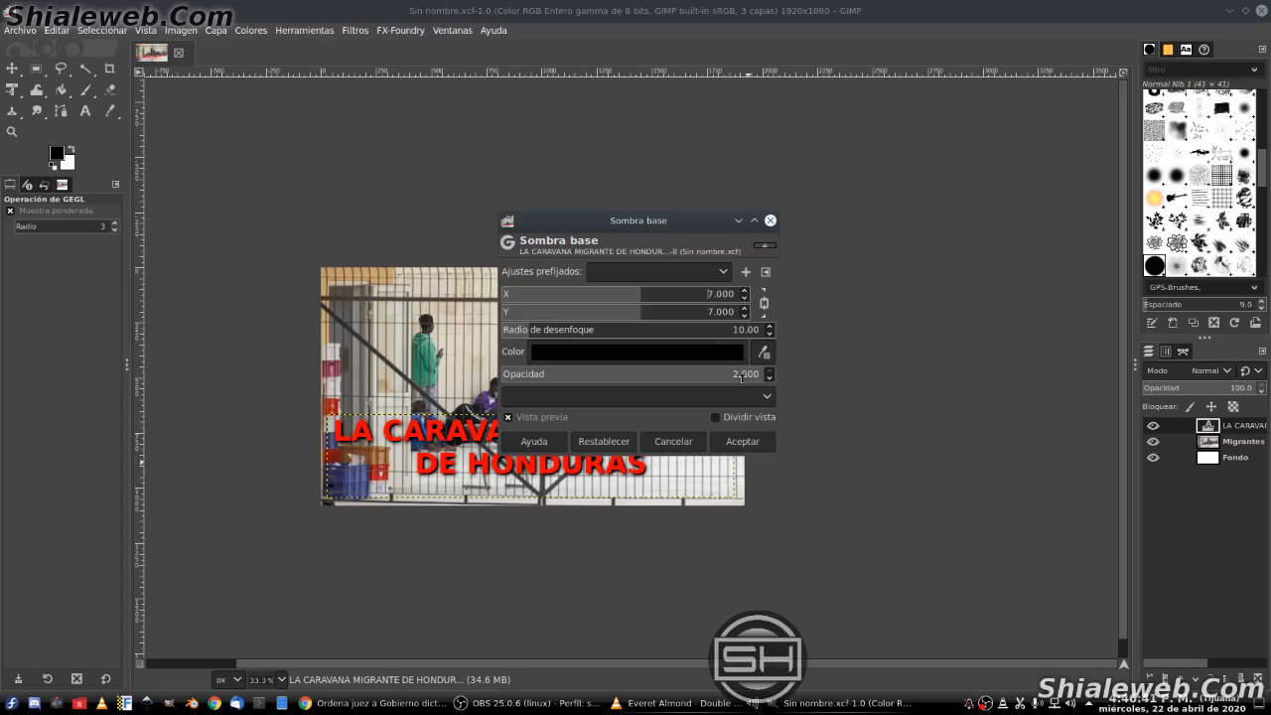
click(743, 441)
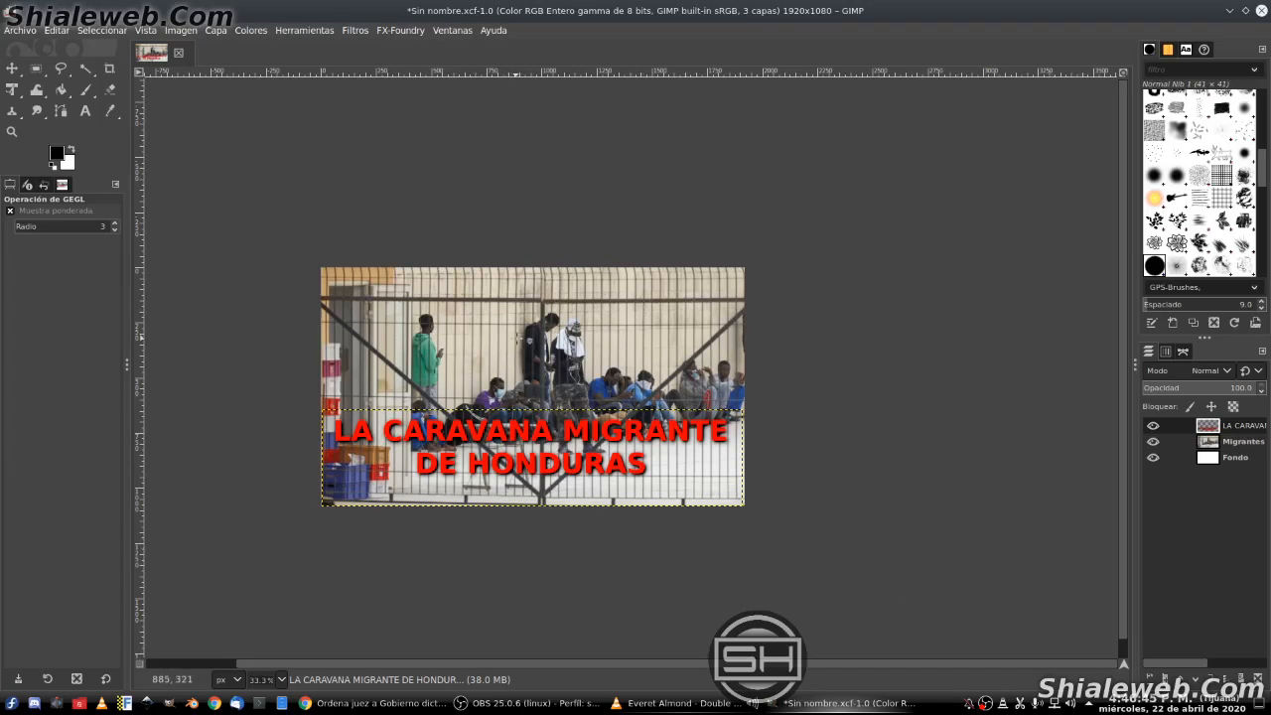
Step: Move the shadowed caption slightly down so it sits closer to the photo's lower edge
key(m)
drag(575, 435, 591, 464)
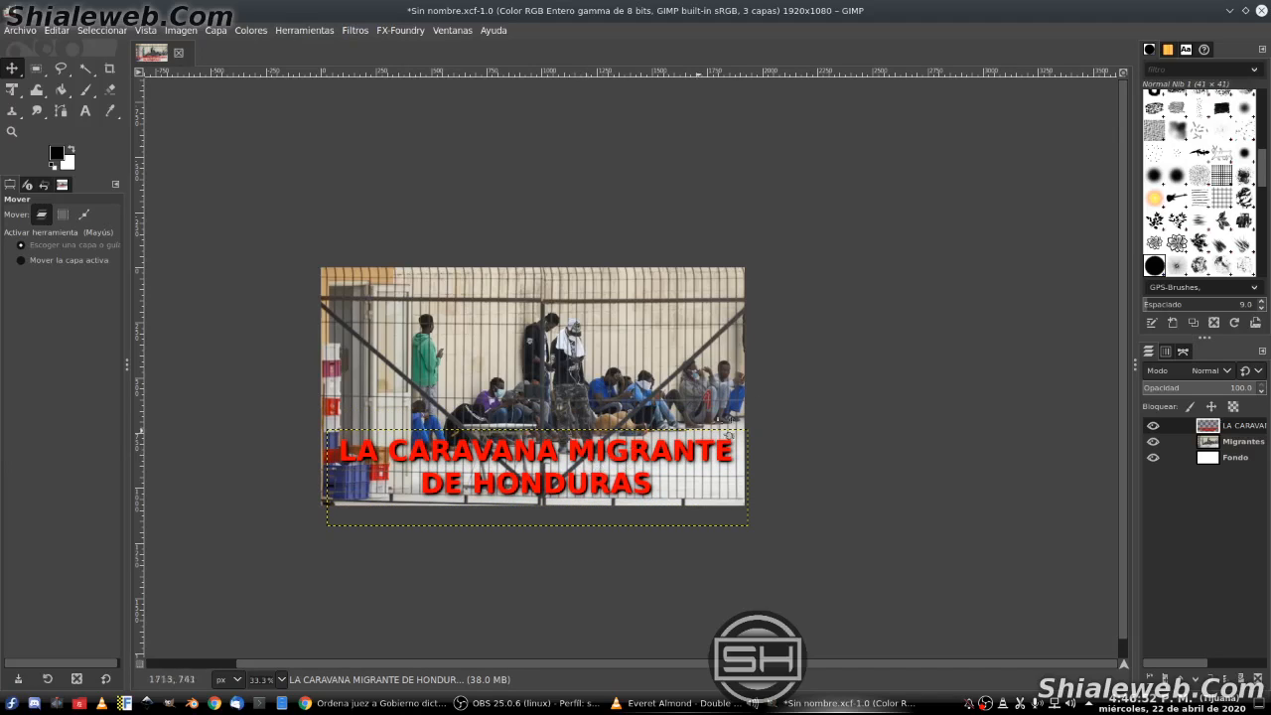
Step: Add marcolive.png from the Escritorio folder as a new layer over the image and save the file
click(282, 705)
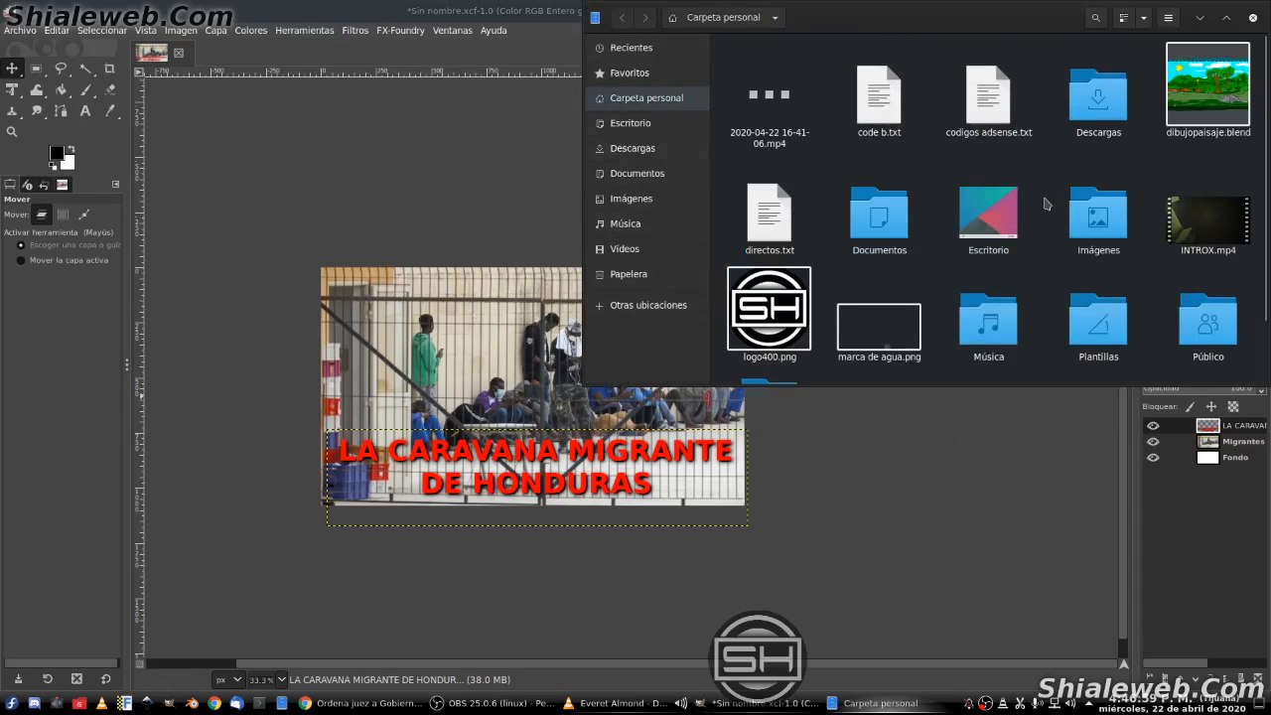
scroll(858, 145, down, 1)
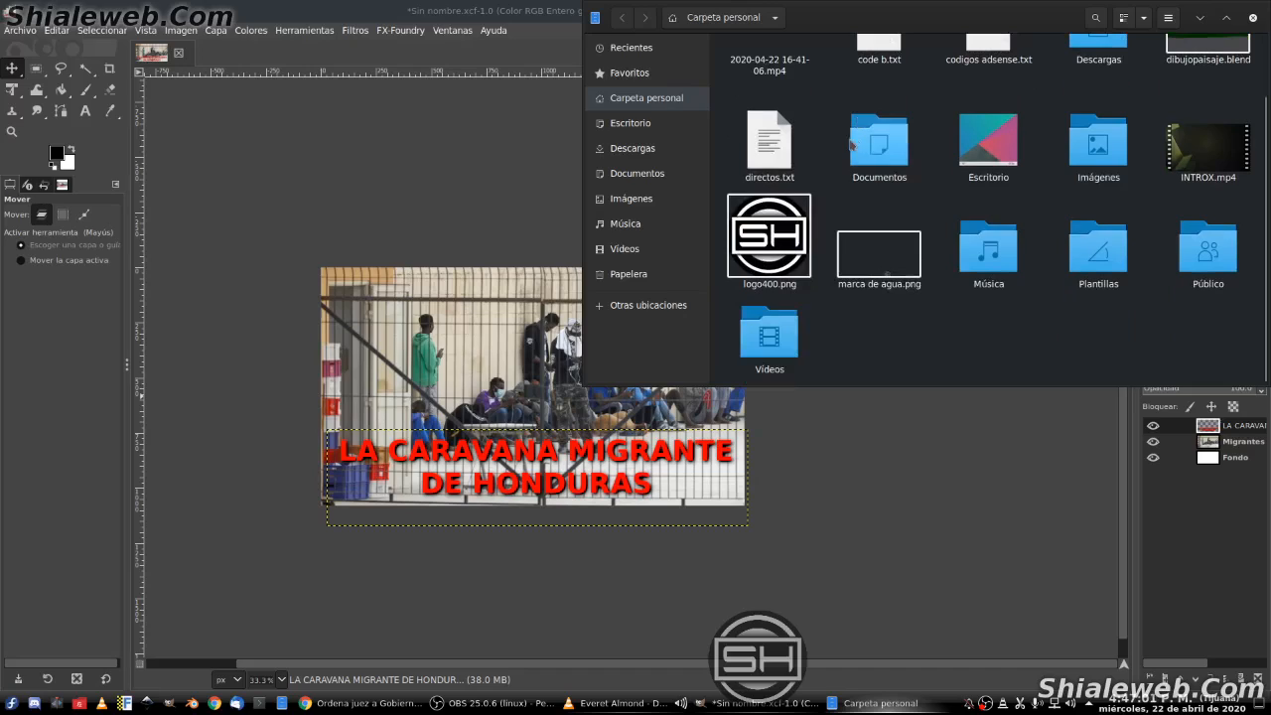
double_click(963, 157)
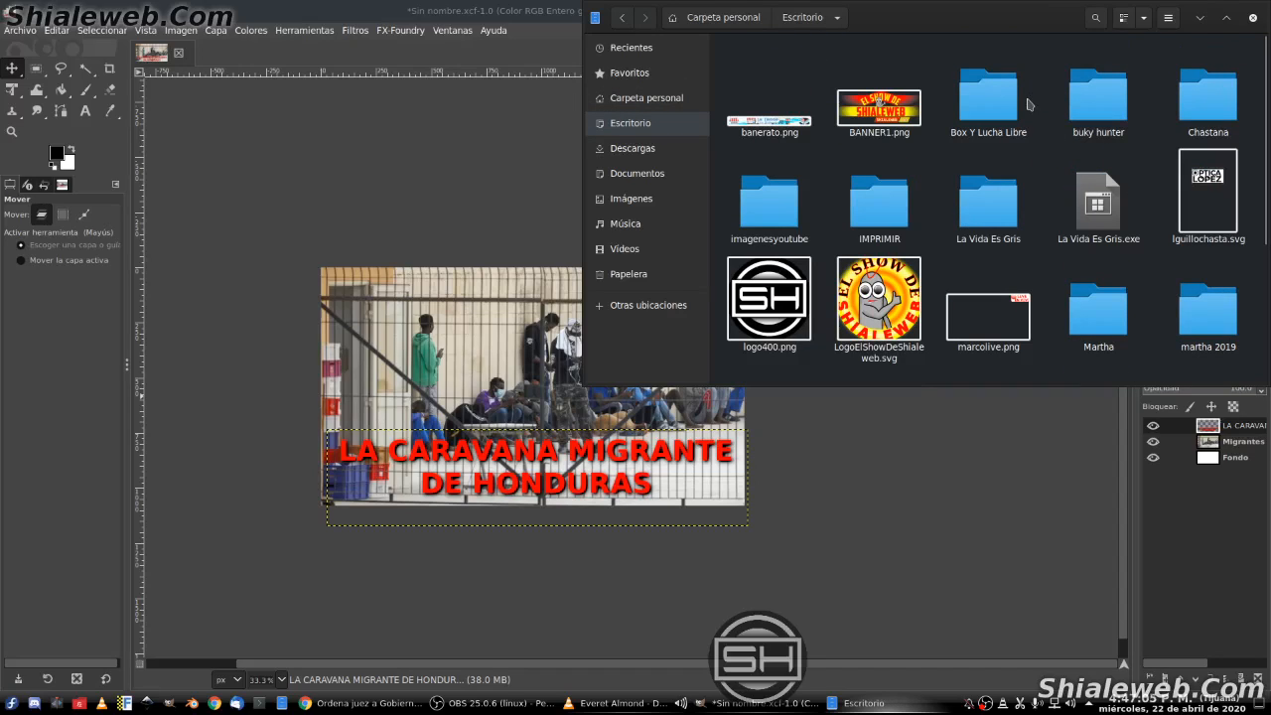
drag(941, 21, 928, 50)
drag(978, 349, 440, 475)
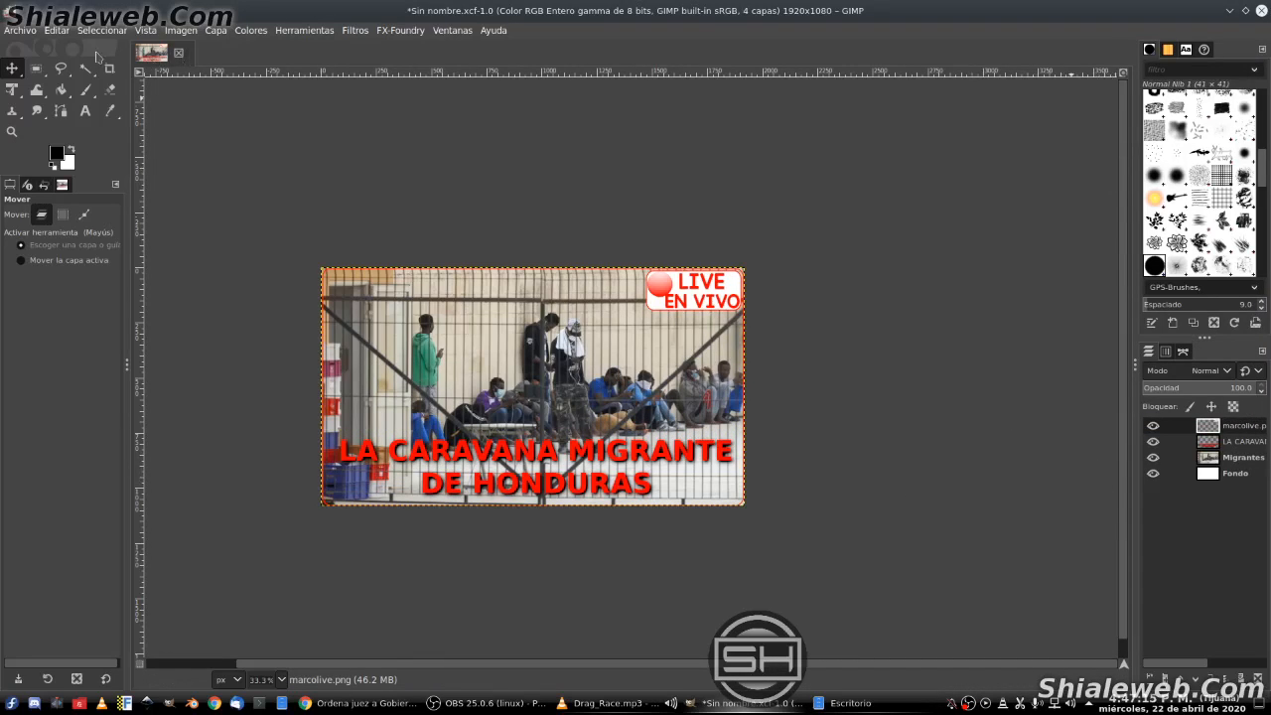
click(20, 30)
click(35, 156)
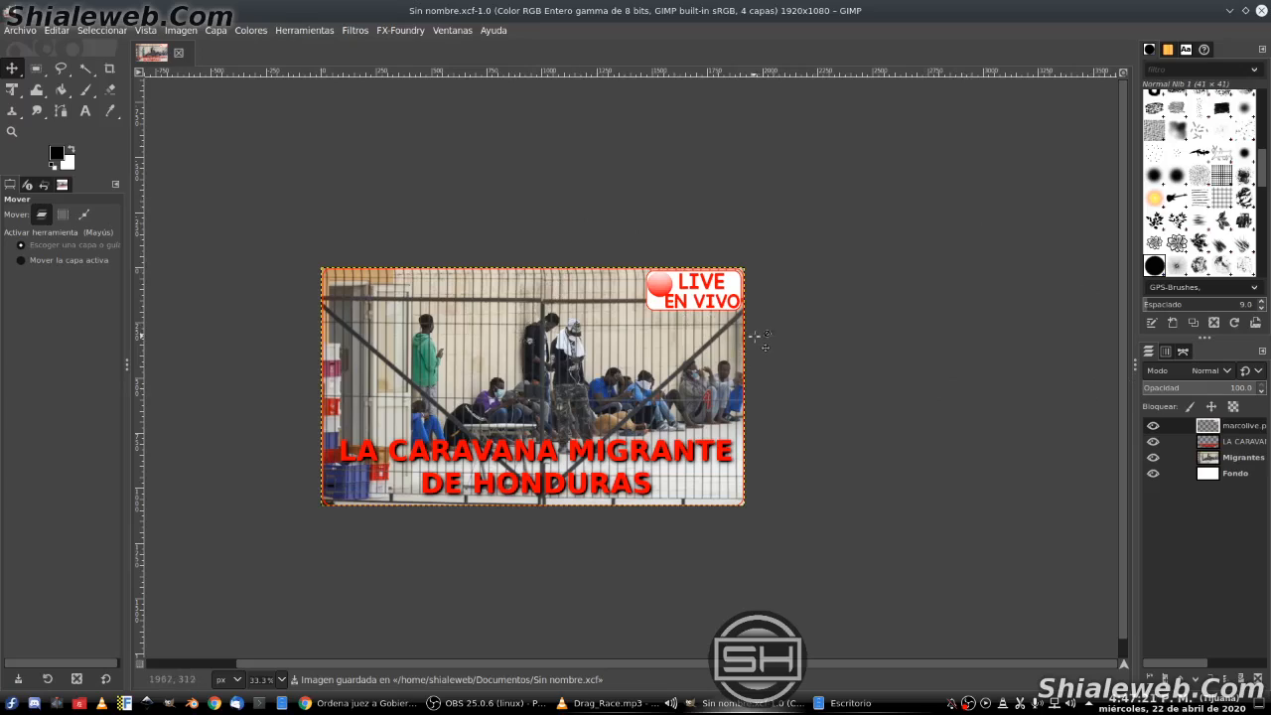
Step: Draw a text box over the upper middle of the photo and enter 2020
click(85, 112)
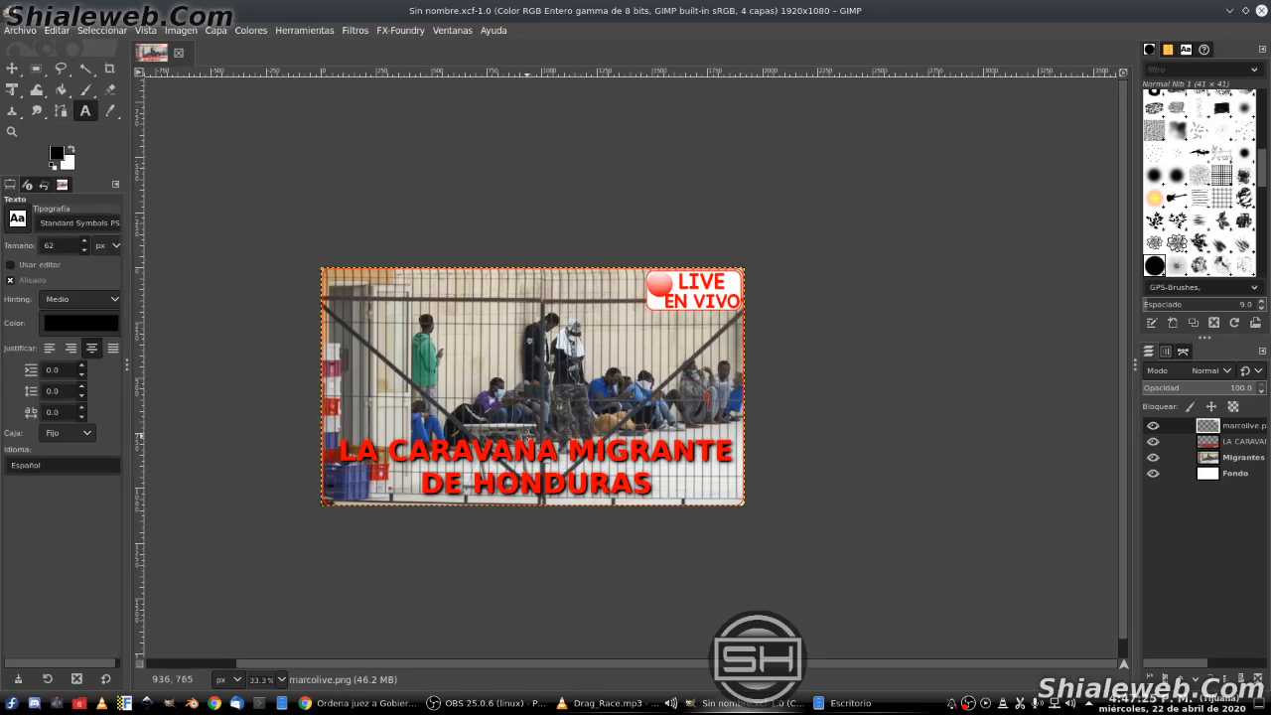
drag(453, 316, 643, 380)
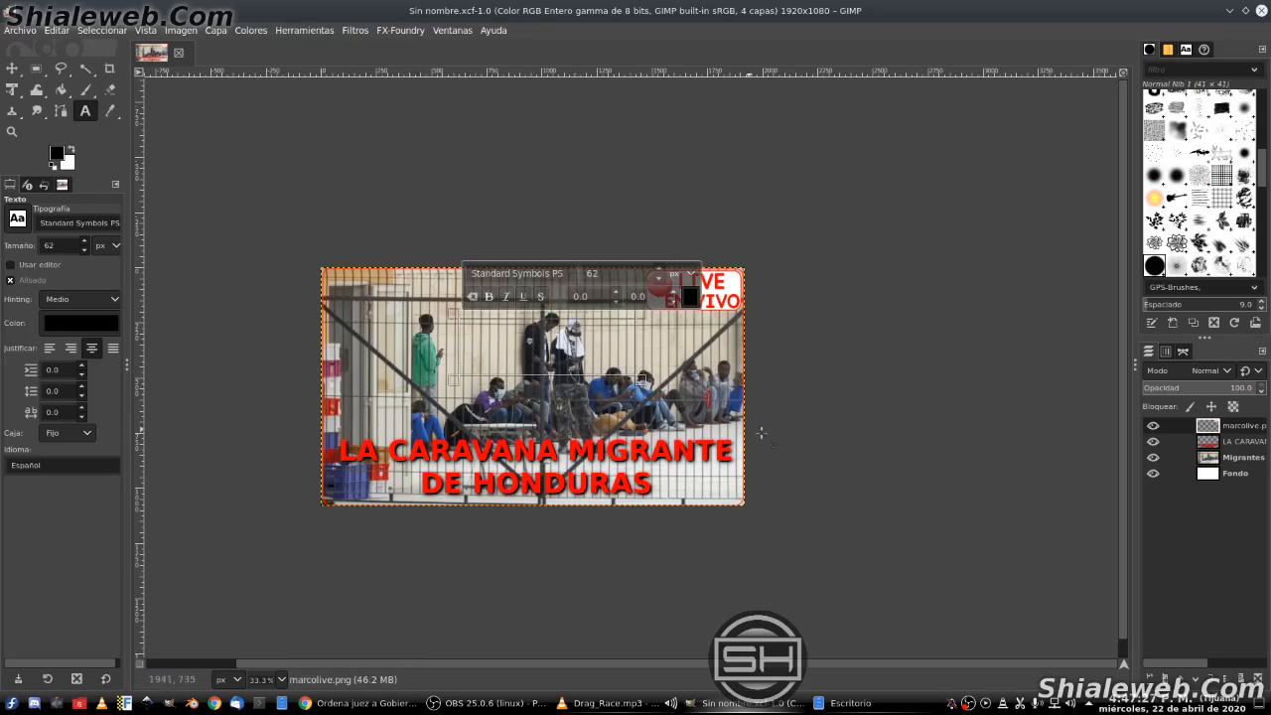
text(2020)
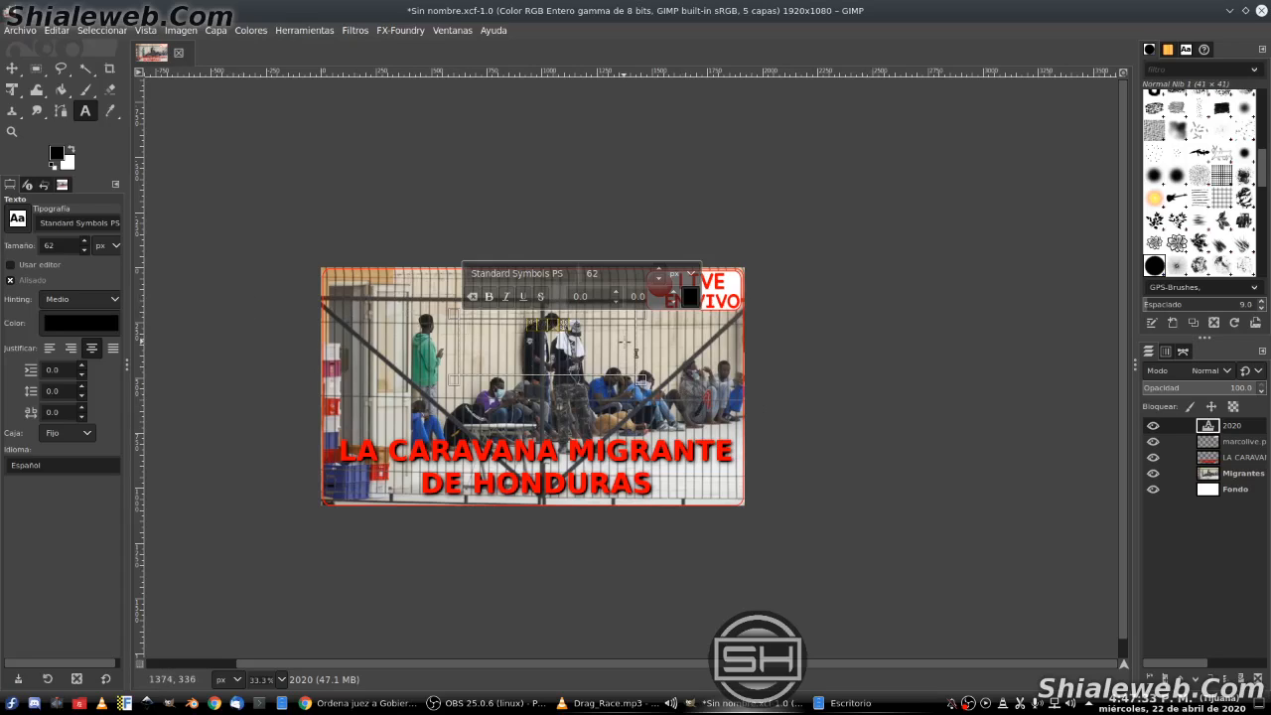
Step: Change the 2020 text's font to URW Bookman Semi-Bold
click(17, 218)
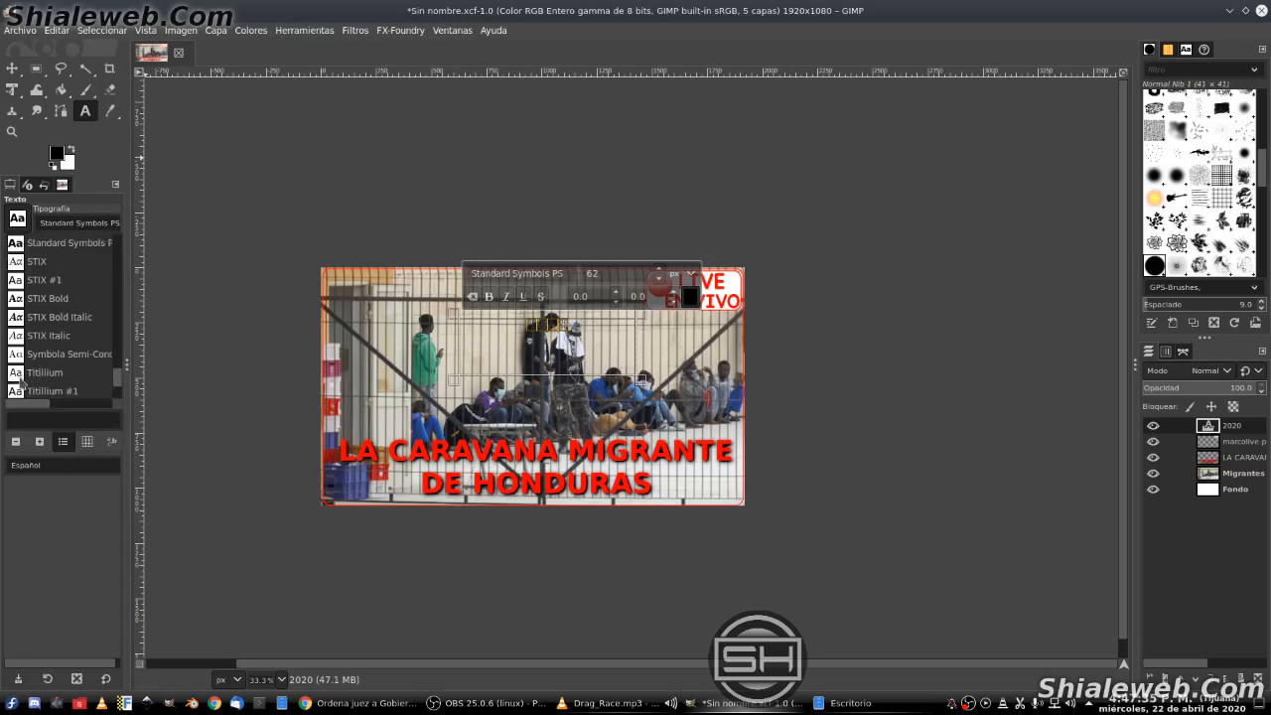
scroll(16, 364, down, 3)
scroll(16, 366, down, 3)
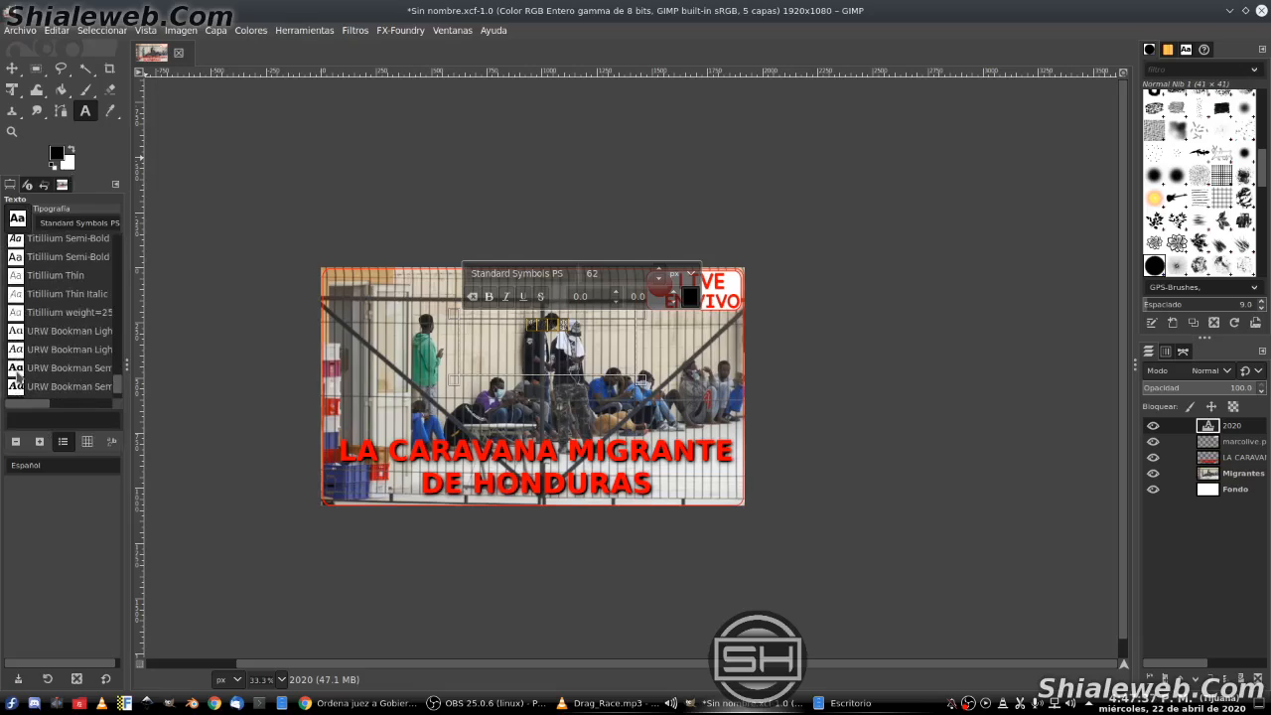
click(18, 373)
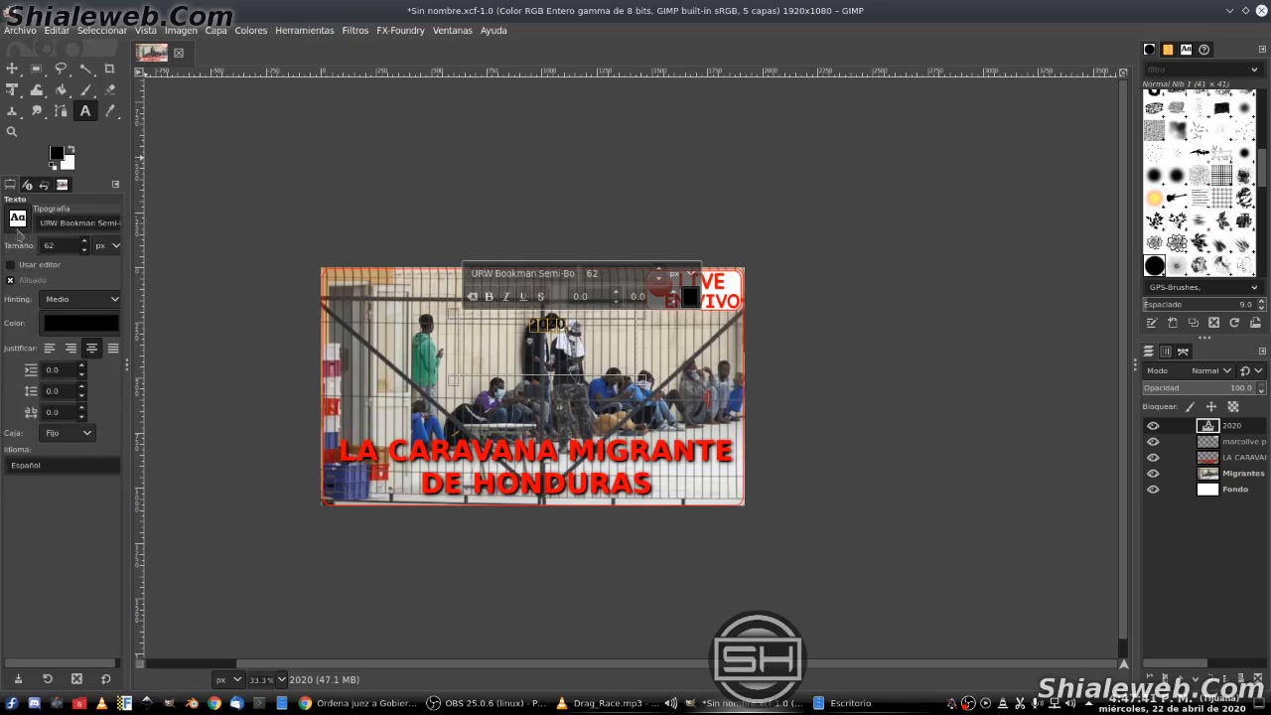
Step: Change the colour of the selected 2020 text to yellow (ffeb00)
click(688, 297)
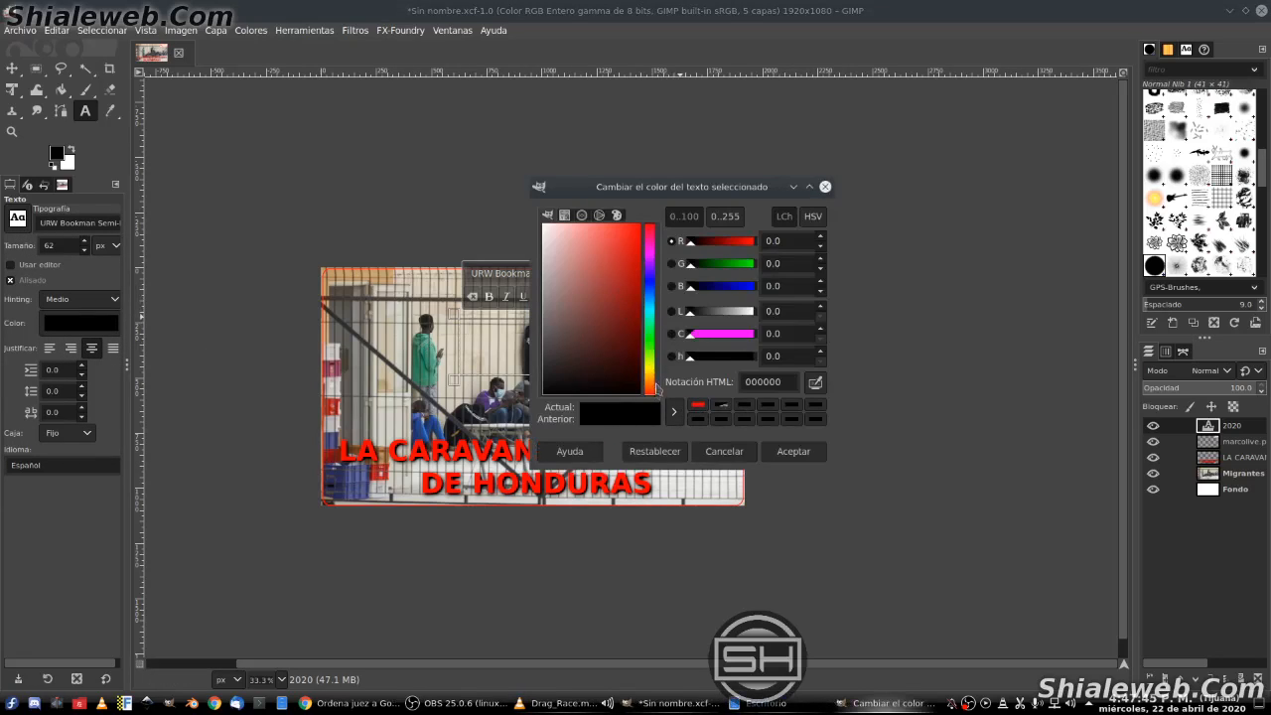
click(650, 367)
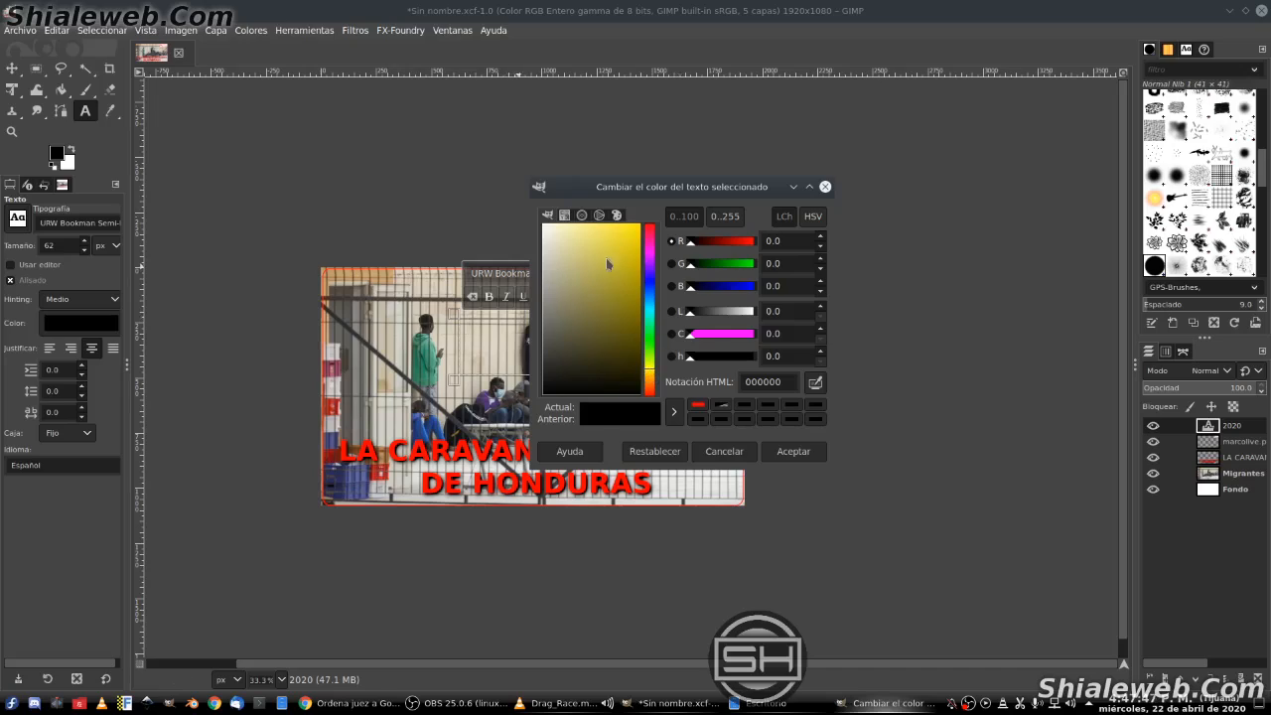
drag(609, 262, 662, 206)
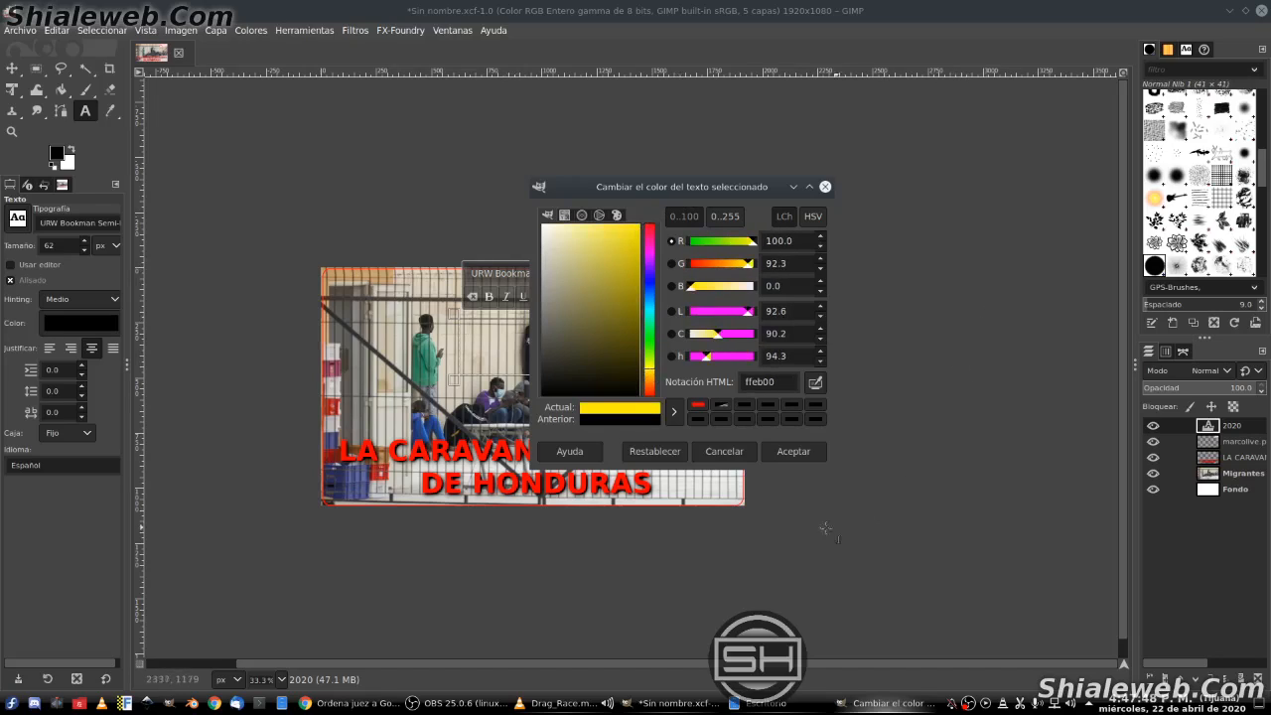
click(794, 451)
Step: Enlarge the selected 2020 text to 152 px
mouse_move(490, 698)
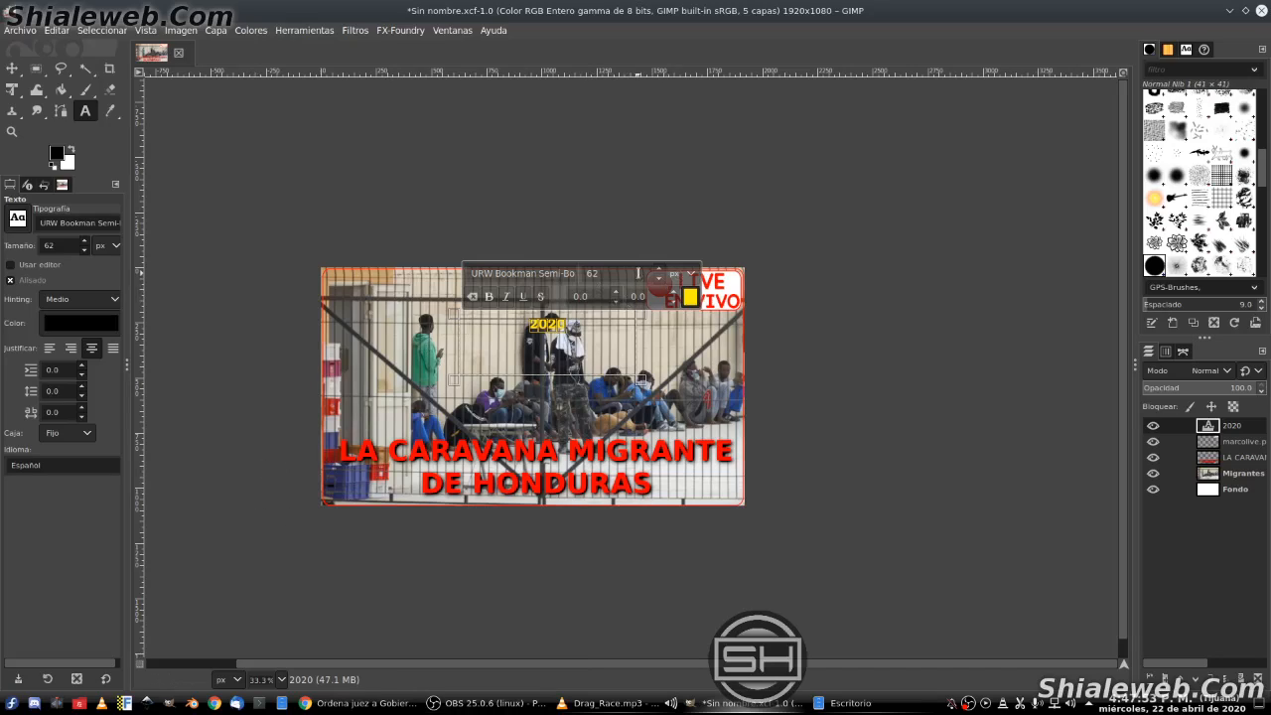
scroll(646, 273, up, 20)
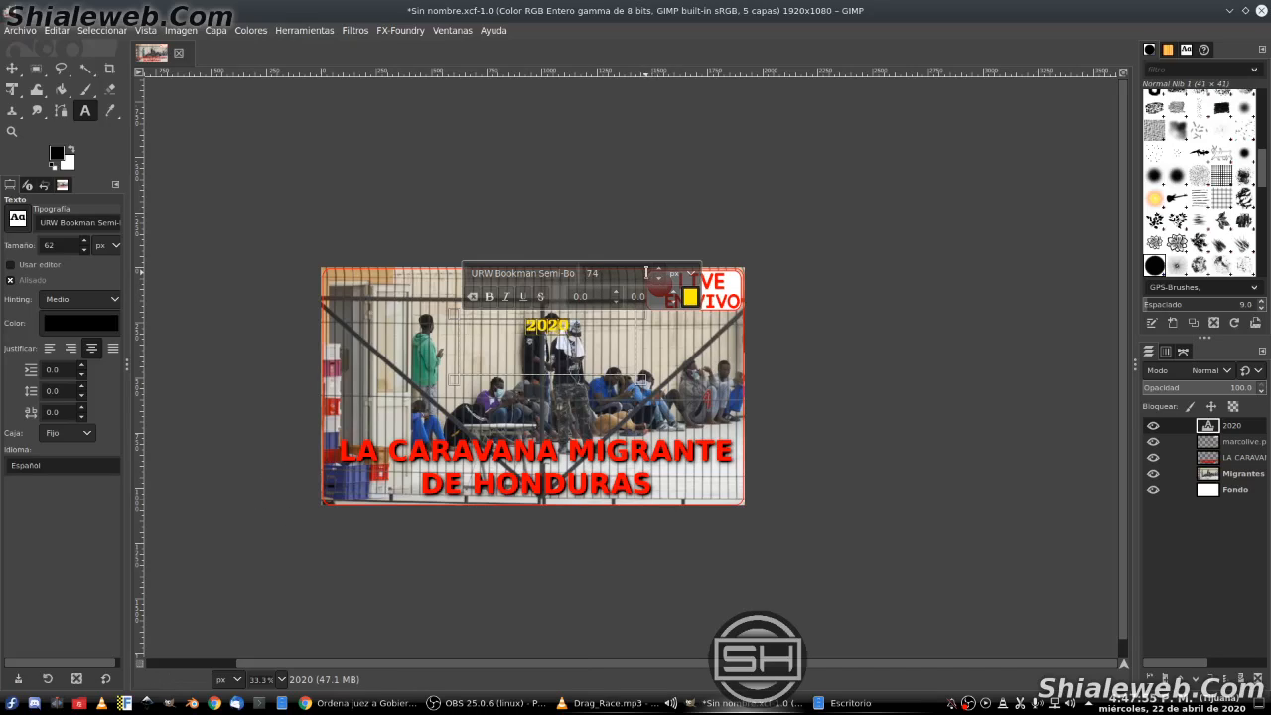
scroll(646, 273, up, 20)
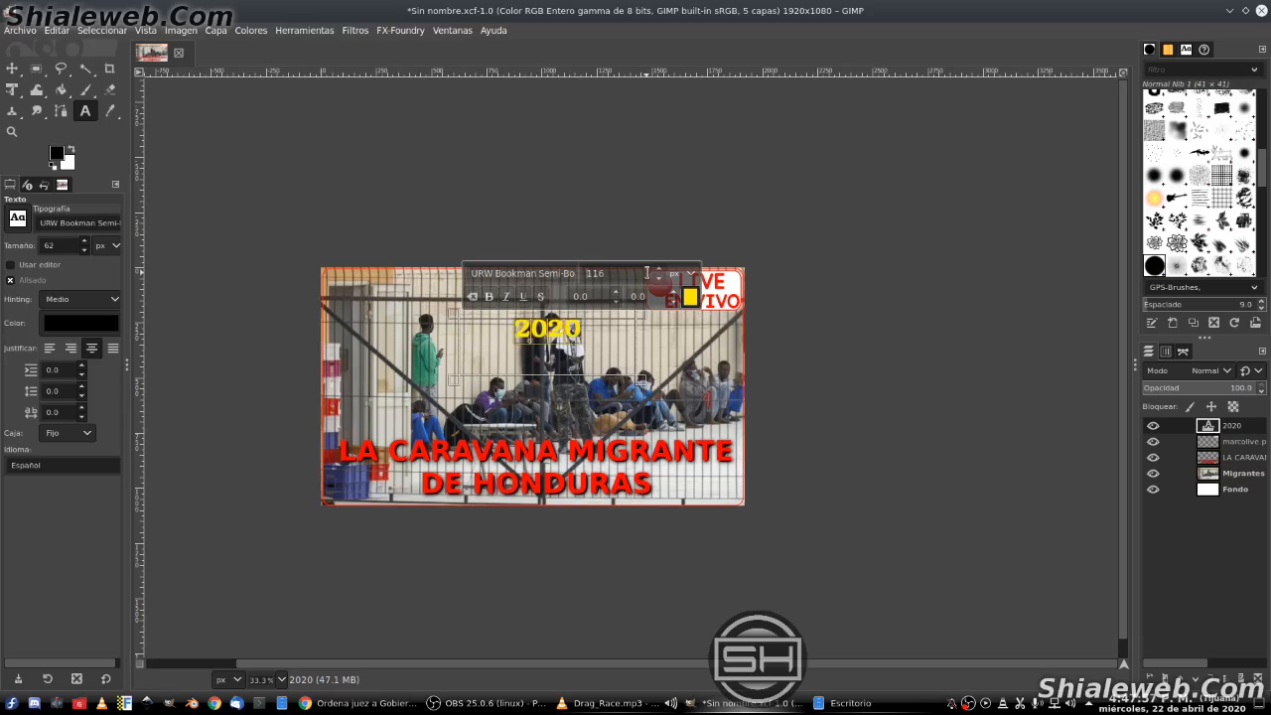
scroll(647, 273, up, 1)
scroll(646, 273, up, 6)
scroll(632, 274, up, 5)
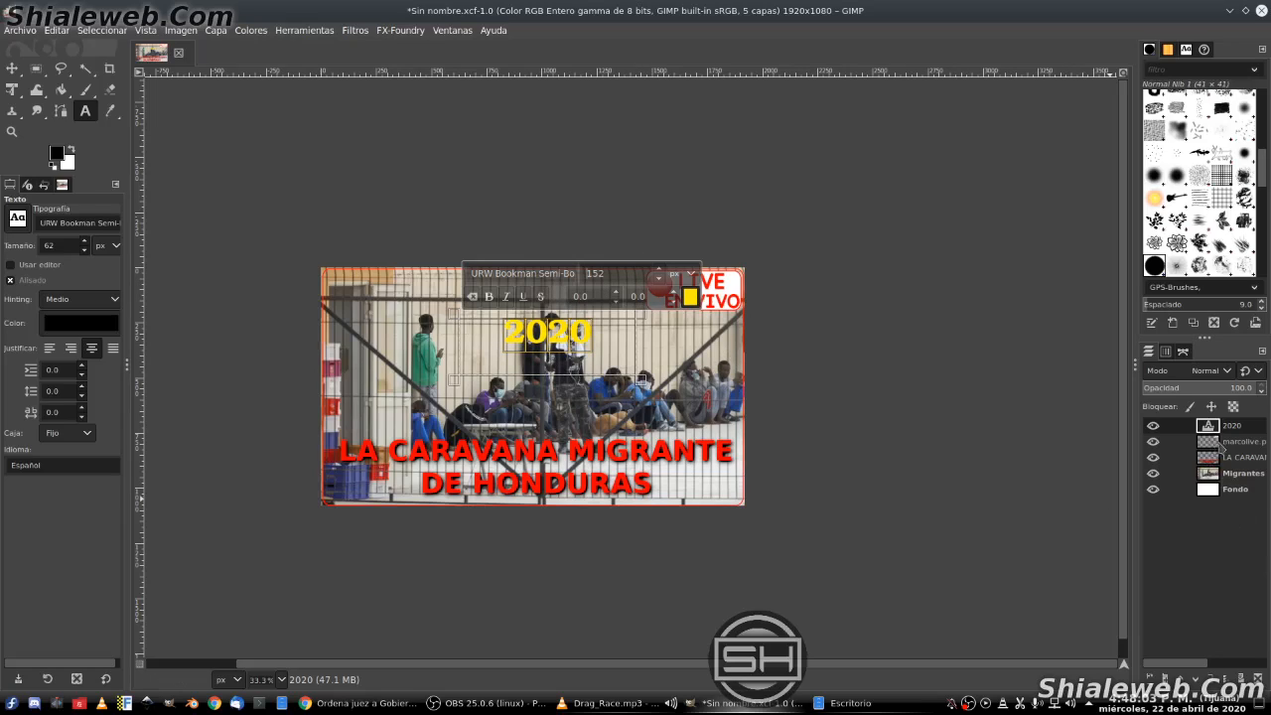
Step: Move the 2020 text to the photo's lower-right corner, directly after DE HONDURAS
click(1241, 442)
key(m)
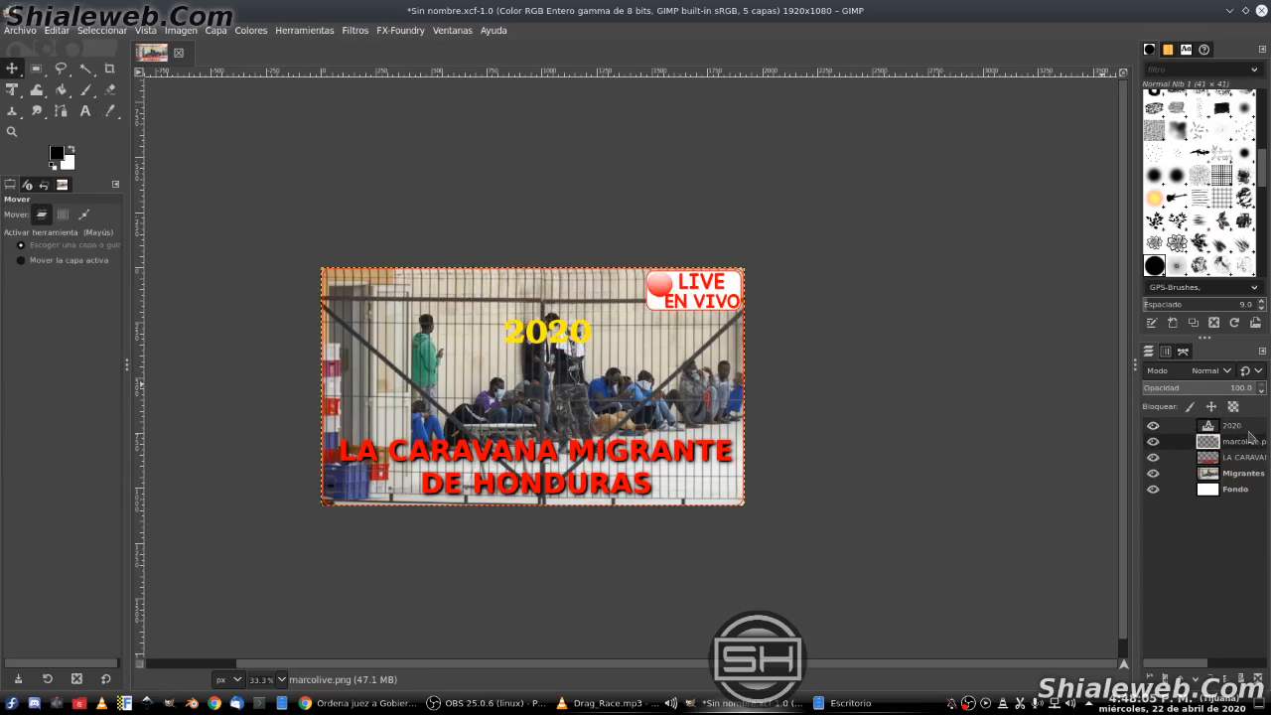
drag(559, 335, 719, 490)
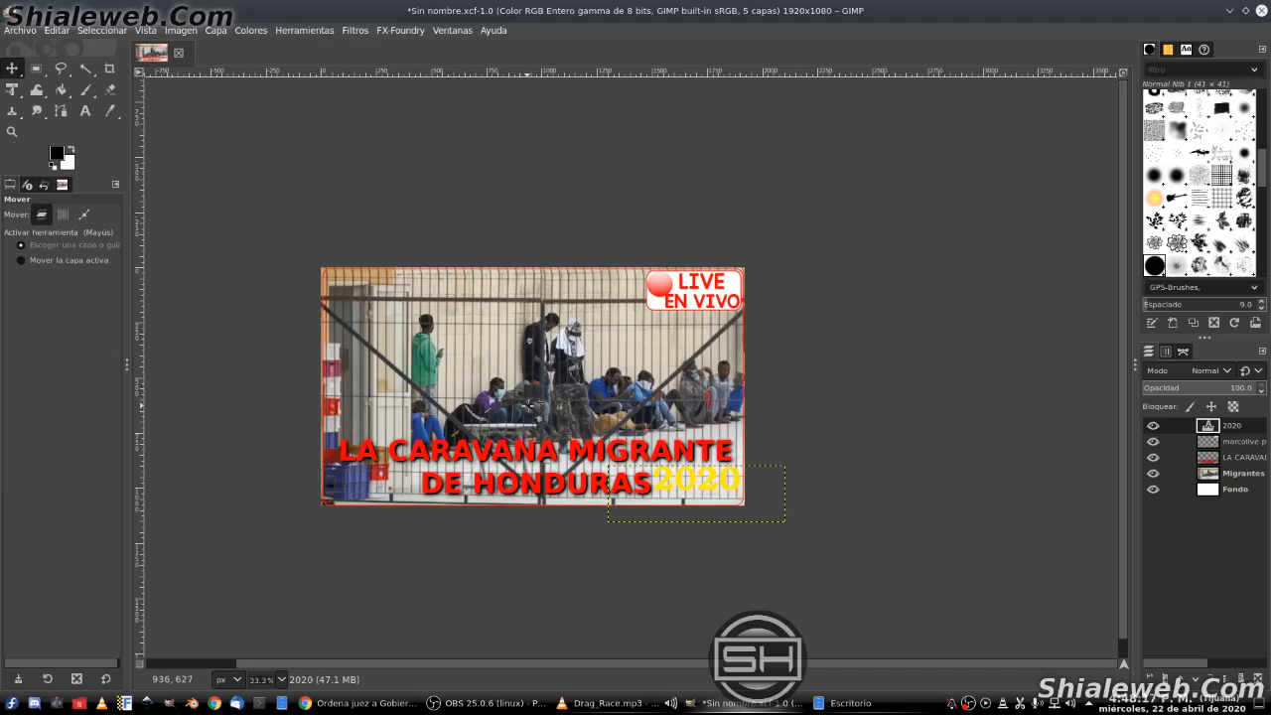
Step: Start a Unified Transform on the 2020 layer and scale it proportionally to about 96 %
key(shift+t)
mouse_move(792, 461)
mouse_down()
mouse_move(808, 514)
mouse_move(784, 483)
mouse_up()
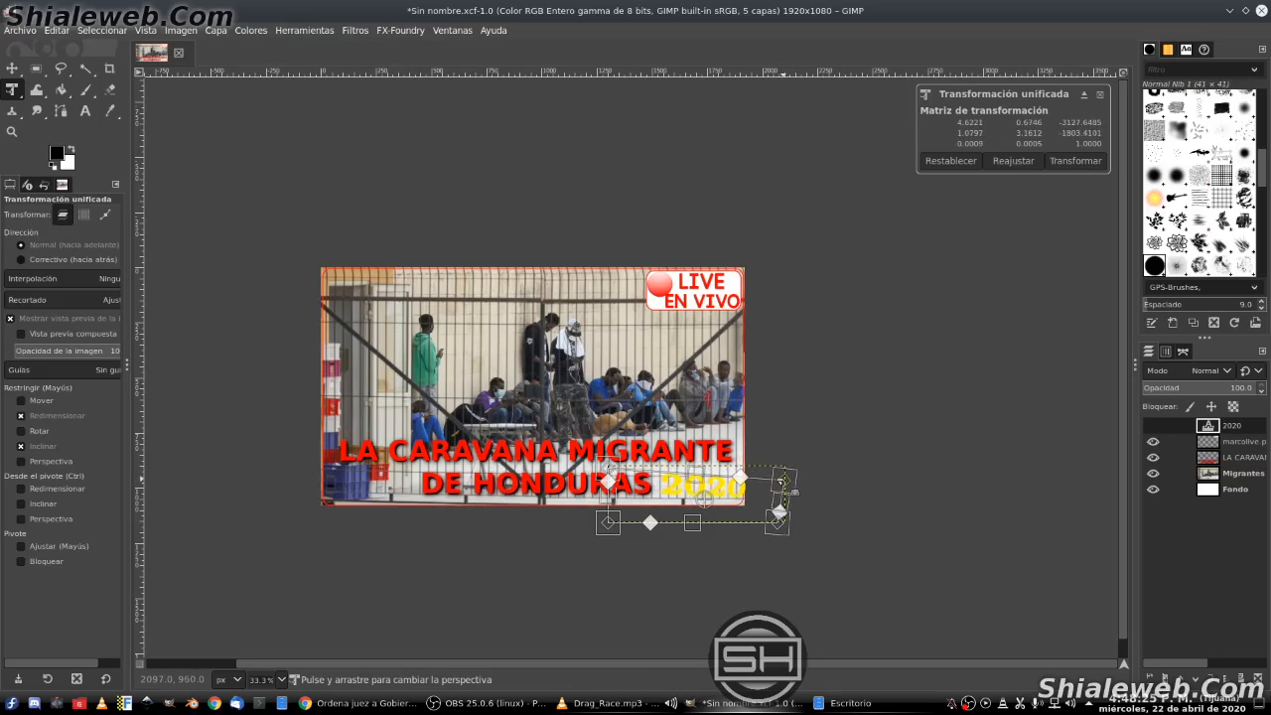
key(ctrl)
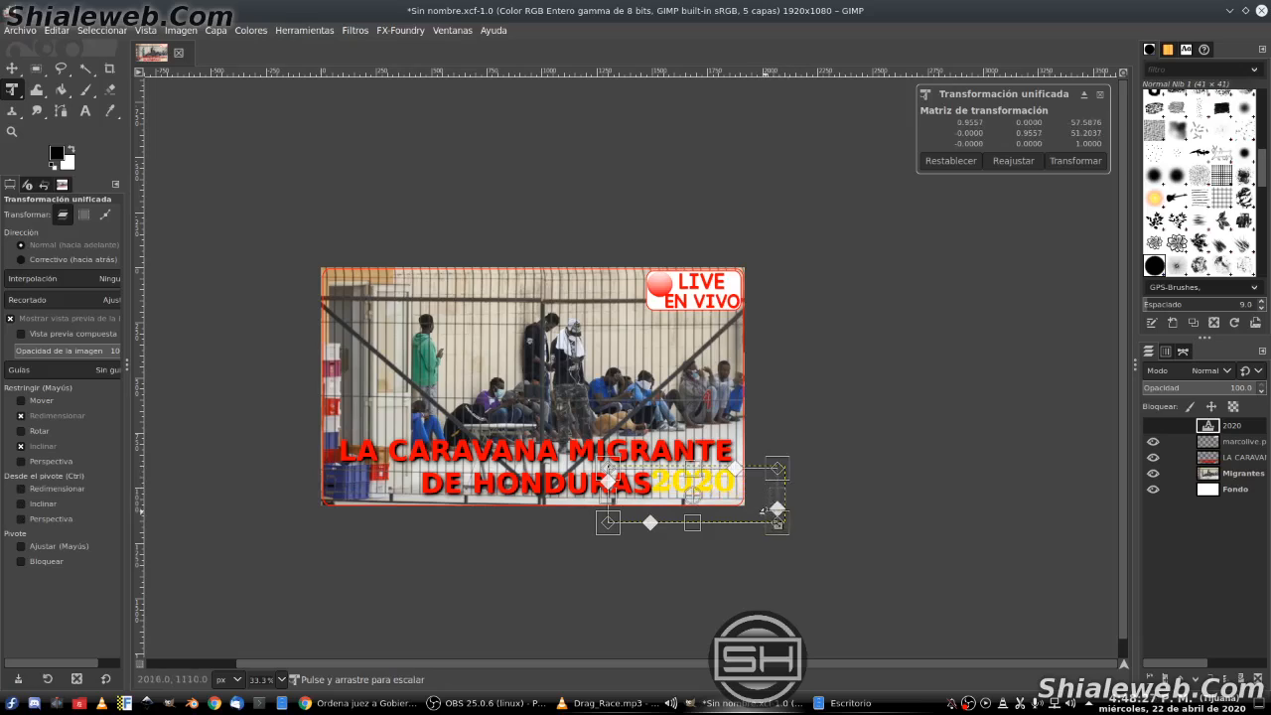
Step: Try to distort the 2020 text's perspective by lowering its upper-right corner, and undo each attempt
drag(779, 469, 783, 490)
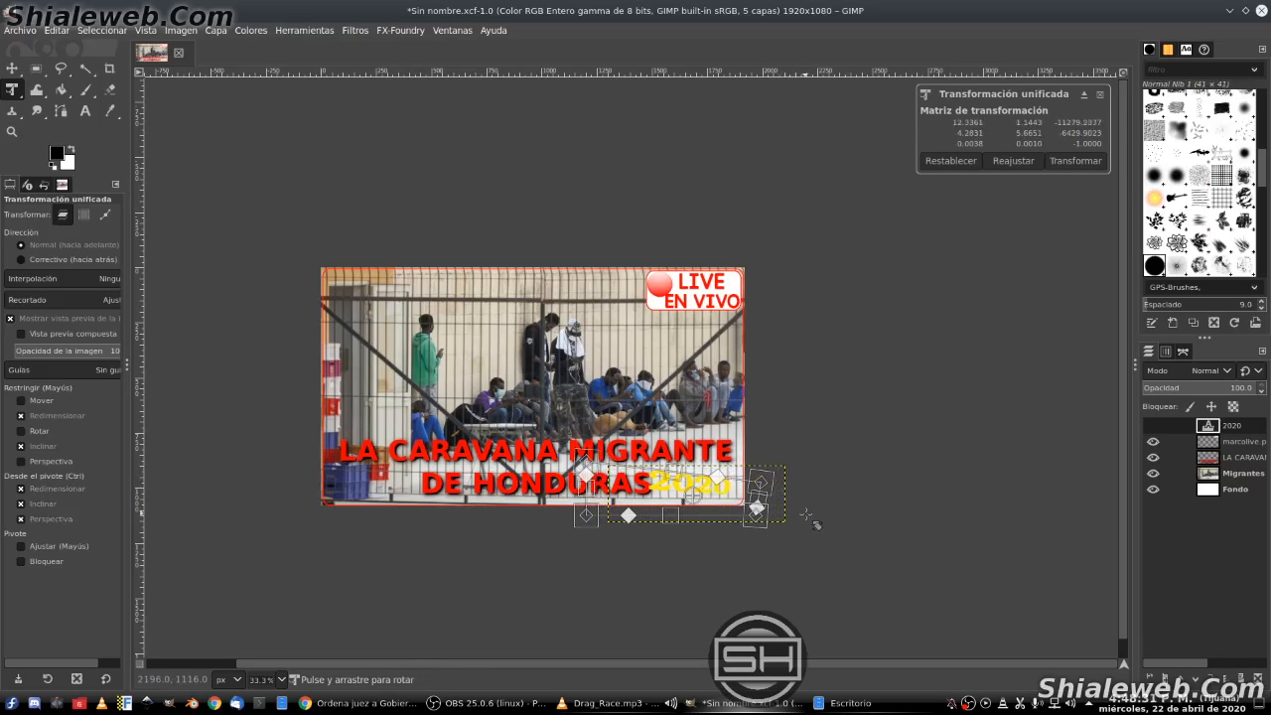
key(ctrl+z)
drag(795, 469, 794, 489)
key(ctrl)
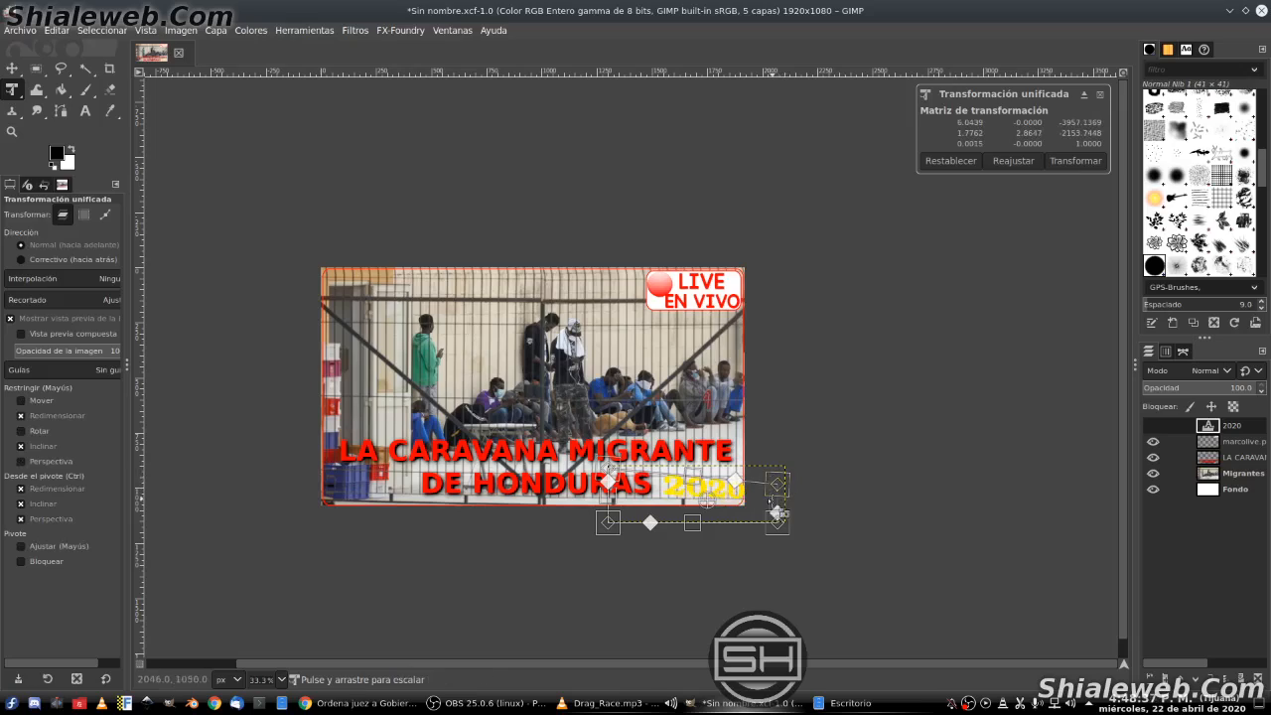
key(ctrl+z)
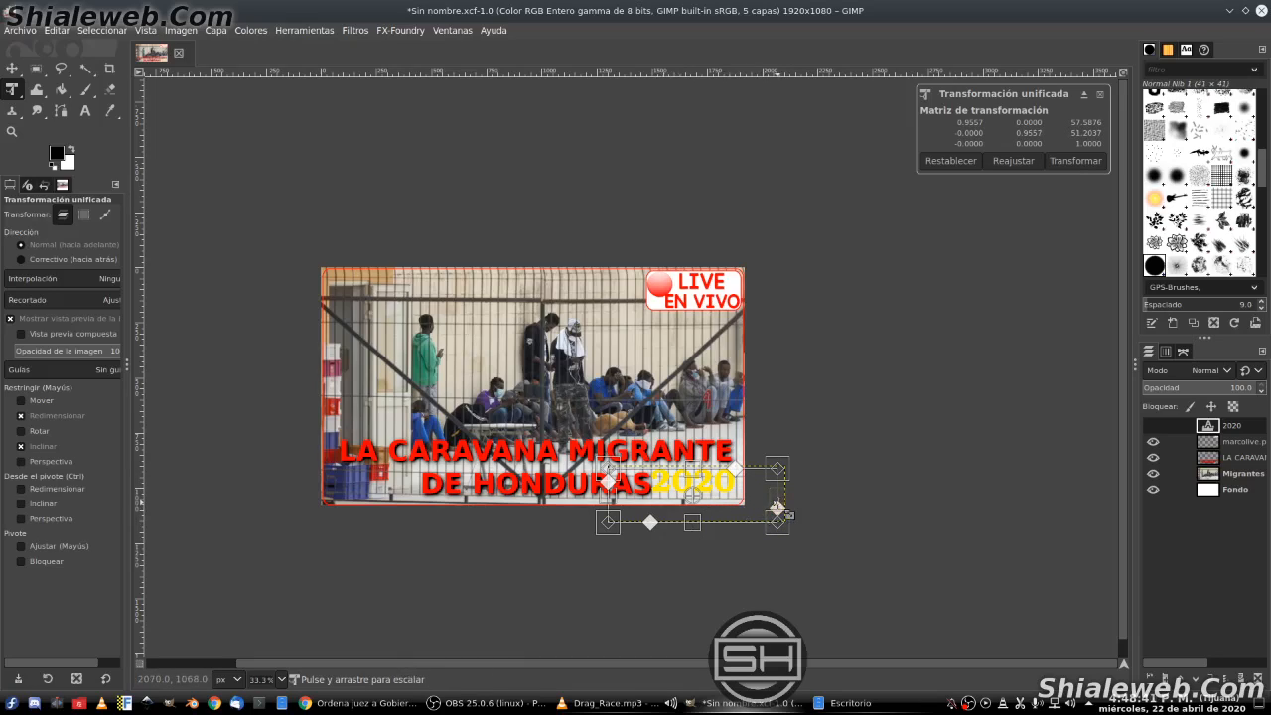
Step: Shear the 2020 layer so it slopes down to the right, apply the transformation, and nudge the text slightly left toward DE HONDURAS
drag(661, 537, 666, 538)
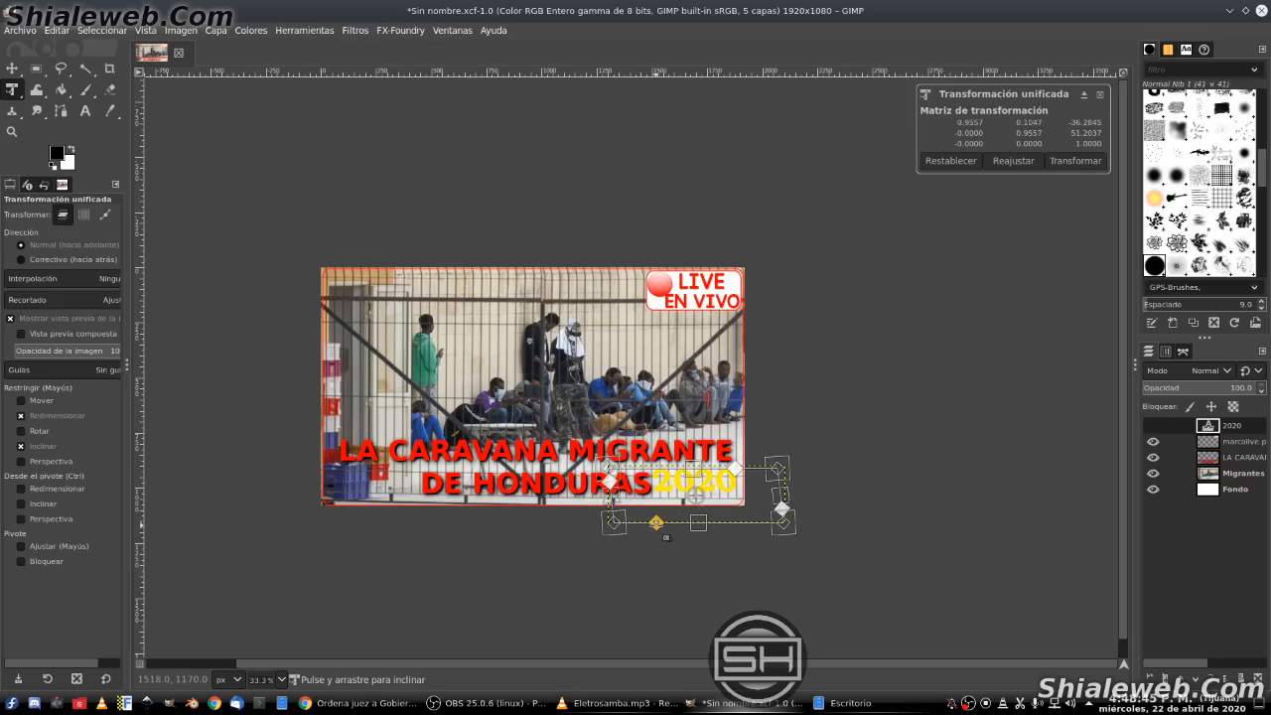
drag(744, 483, 746, 472)
drag(608, 483, 614, 480)
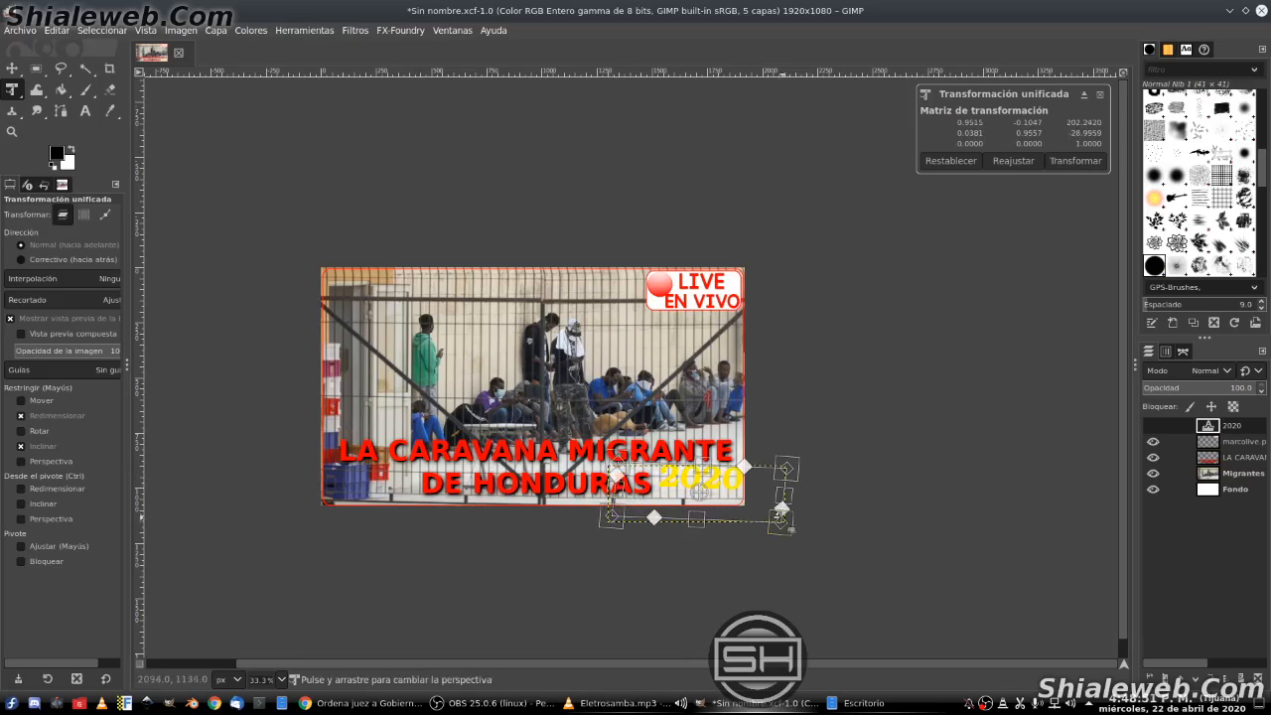
drag(782, 509, 781, 517)
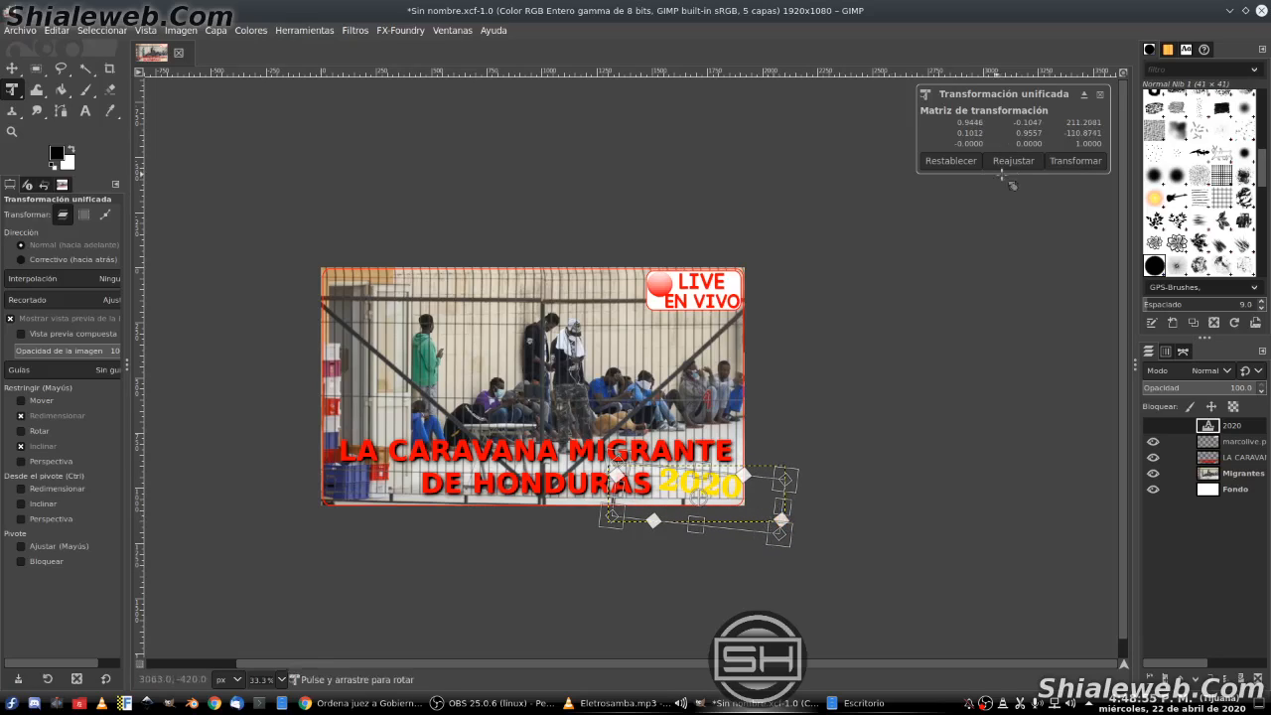
click(1070, 161)
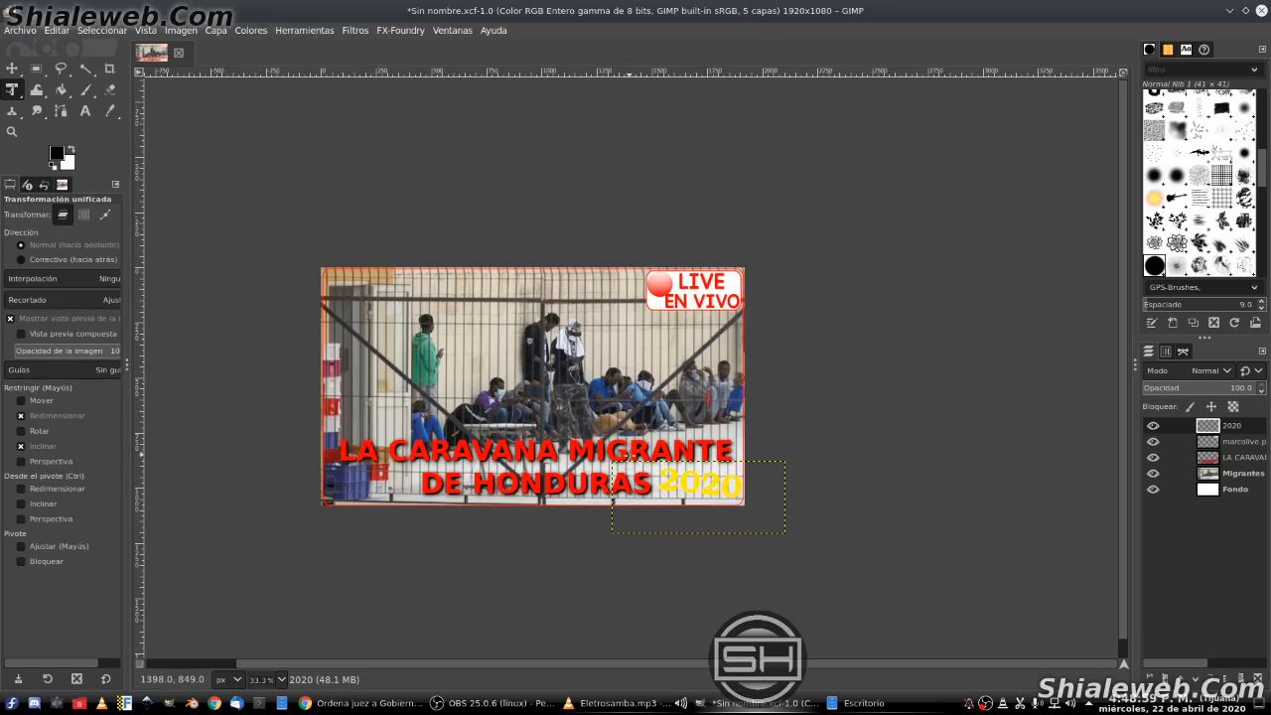
key(m)
drag(685, 491, 679, 489)
Step: Apply a black drop shadow to the 2020 layer with X and Y offsets 0, blur radius 10 and opacity 2
click(354, 30)
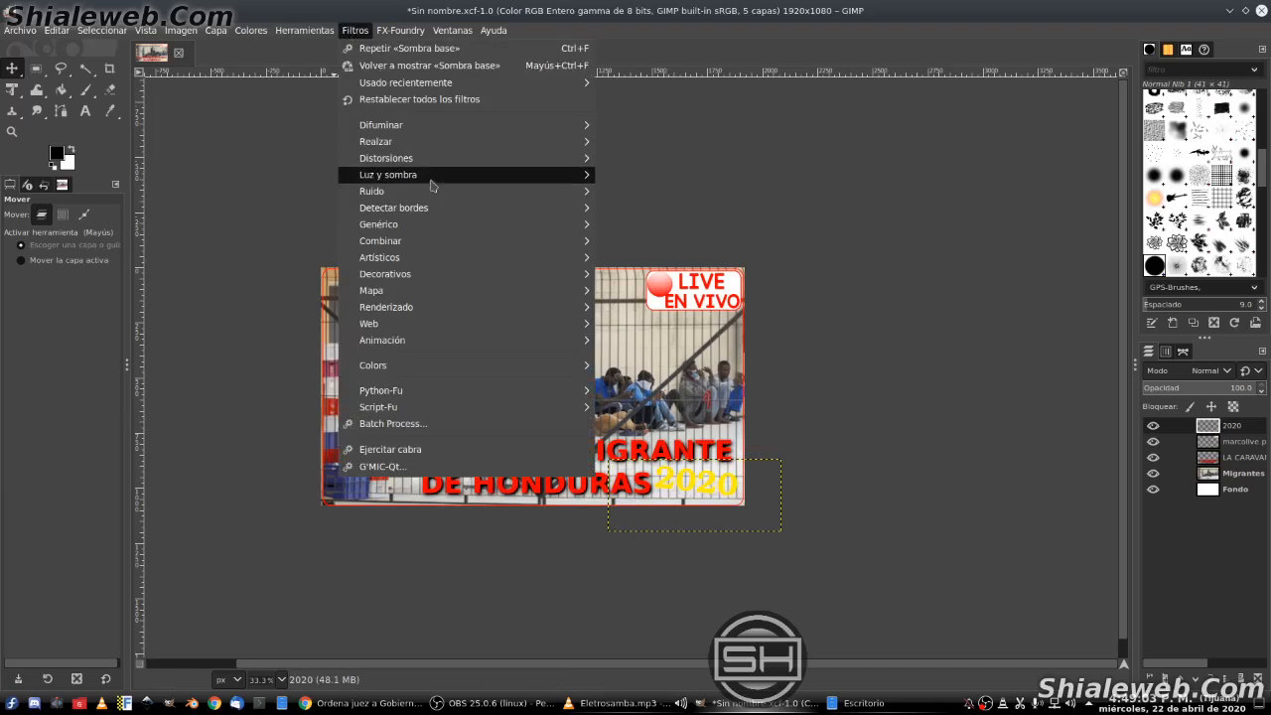
mouse_move(430, 178)
click(675, 269)
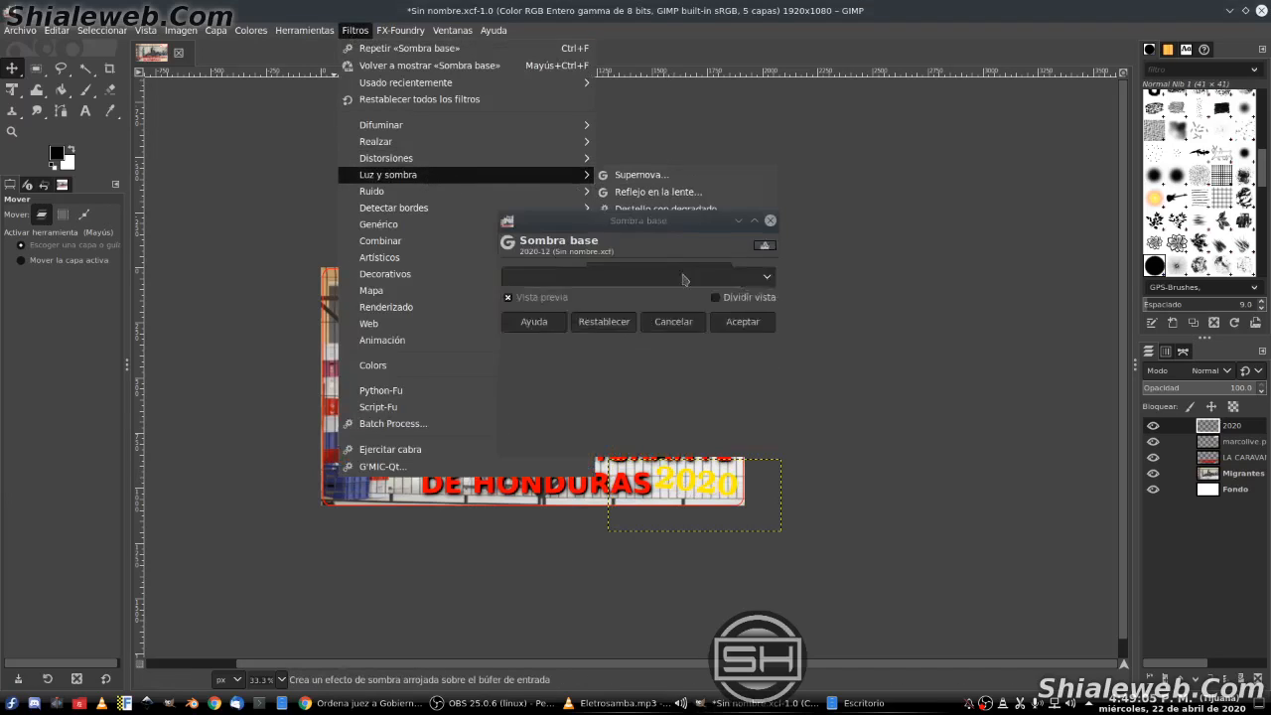
drag(639, 380, 765, 379)
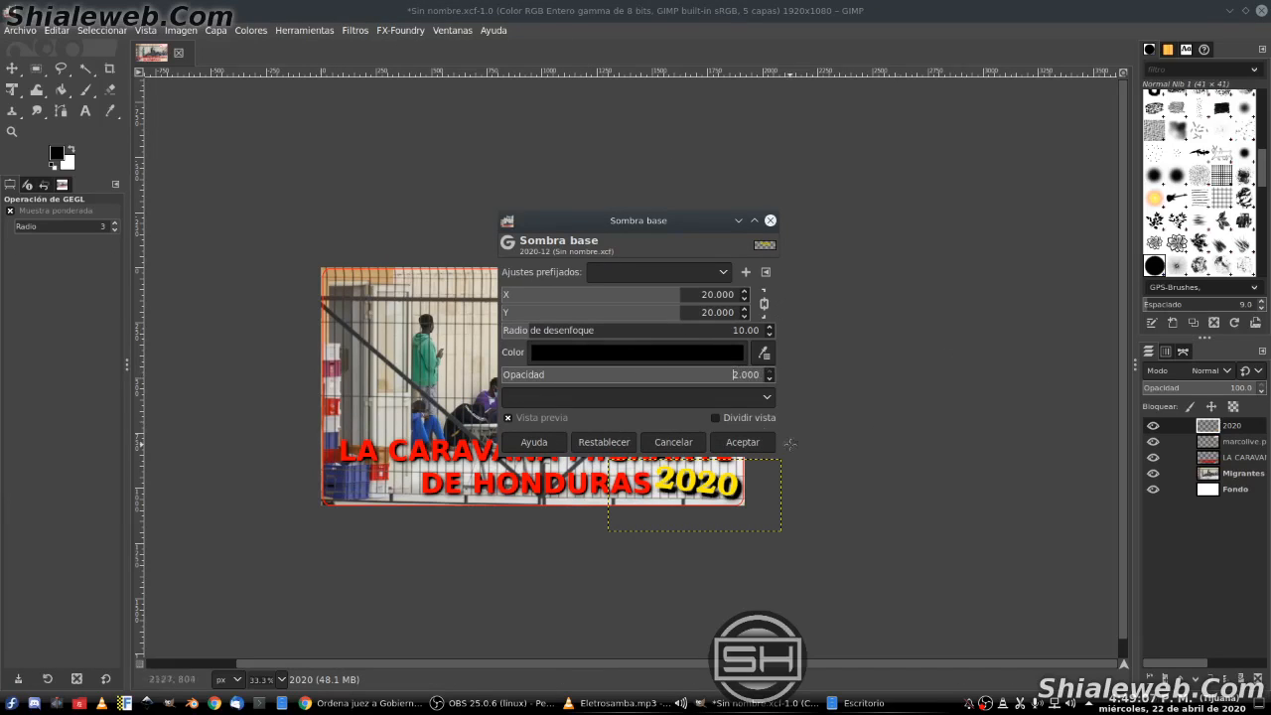
drag(725, 296, 1120, 308)
key(ctrl+a)
text(0)
key(Return)
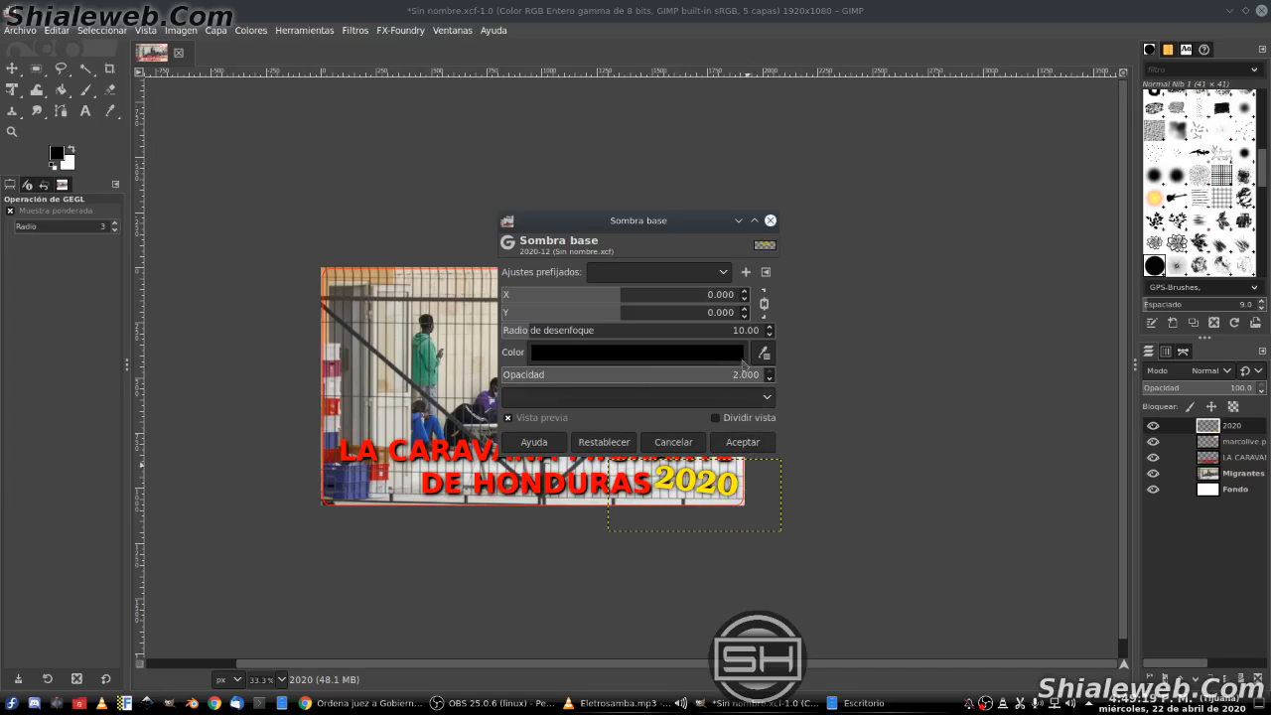
click(743, 442)
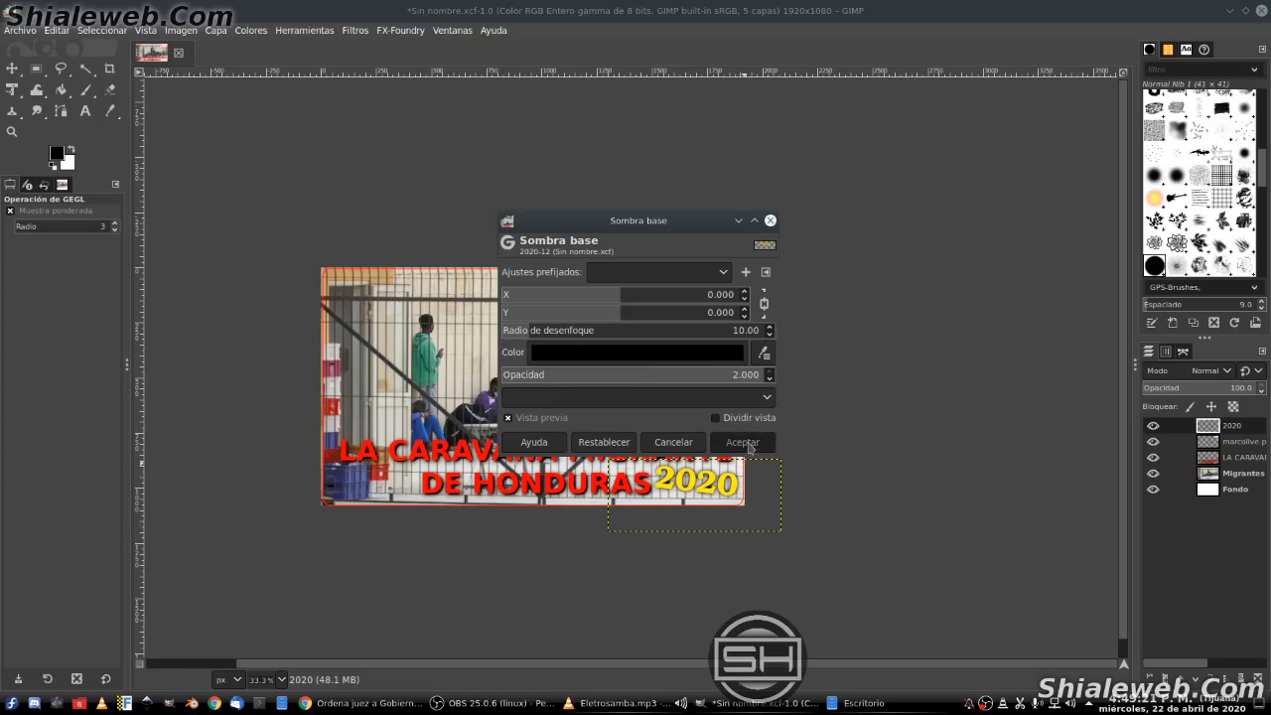
Step: Duplicate the shadowed 2020 layer and merge the copy down to intensify its shadow, then select the caravan caption layer
right_click(1226, 437)
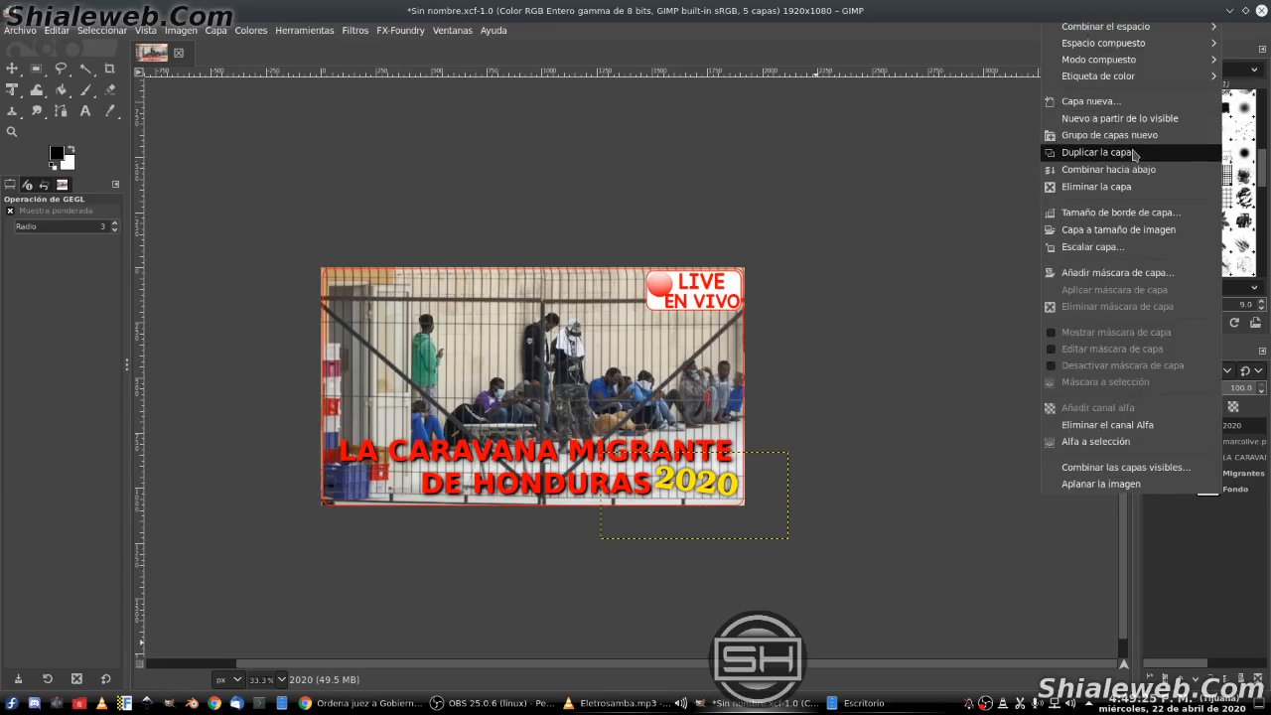
click(1132, 154)
right_click(1239, 429)
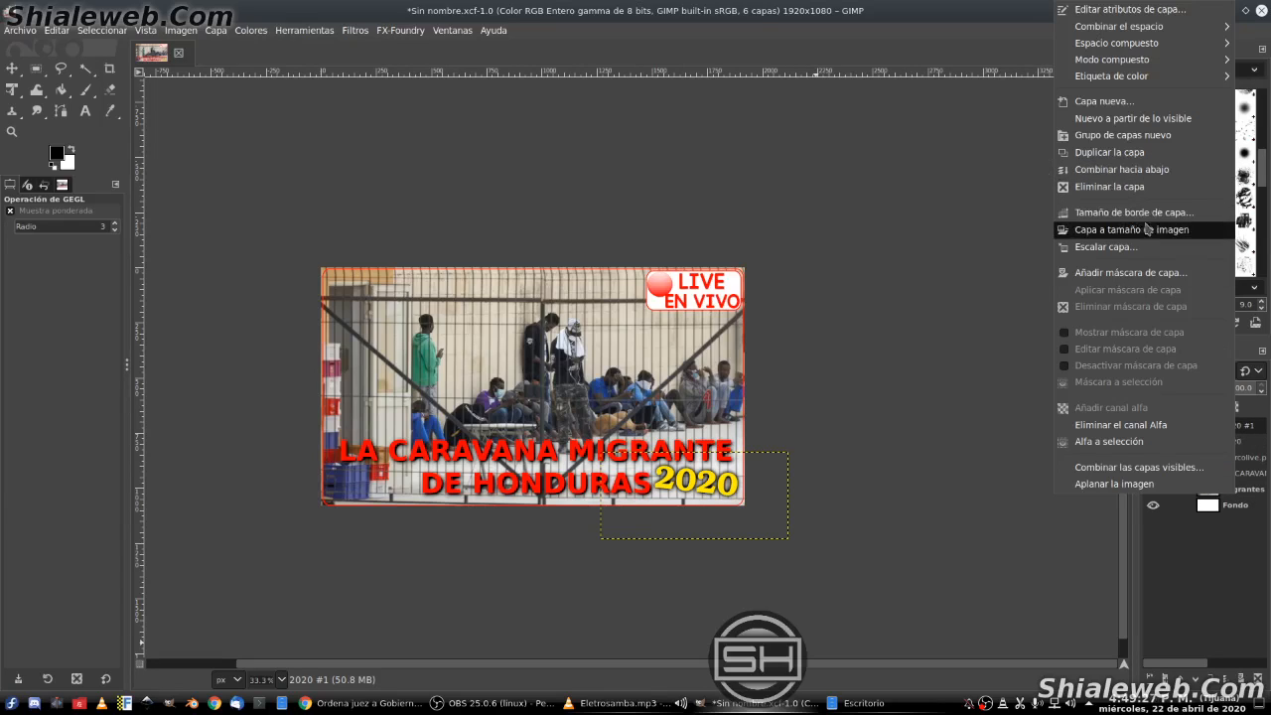
click(1160, 174)
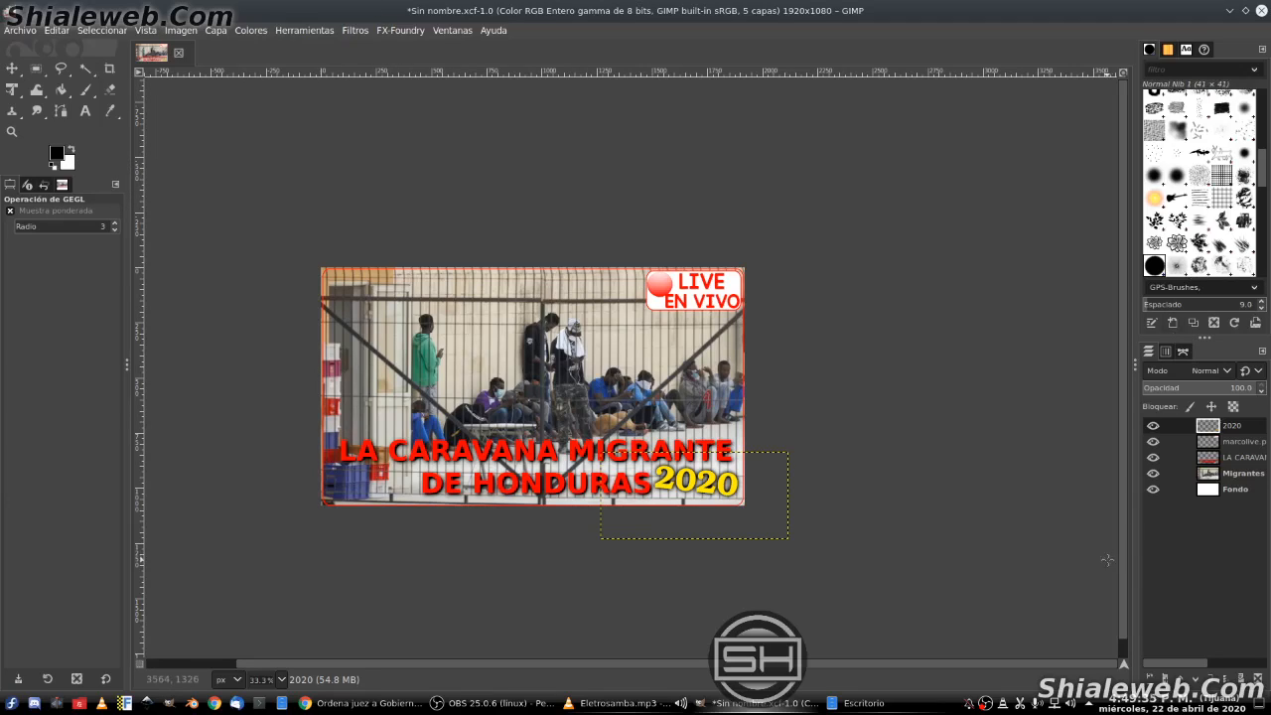
click(1235, 457)
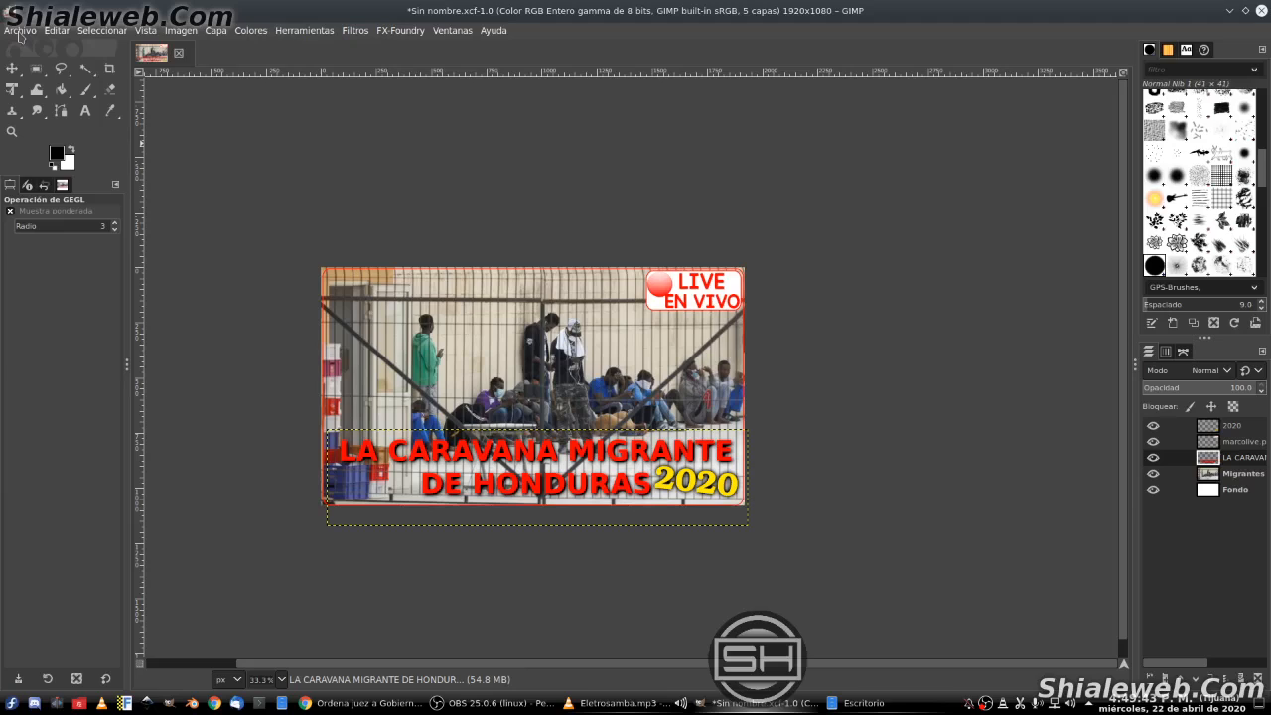
Step: Switch to Chrome to review the headline of the article on protecting migrants, and return to GIMP
click(358, 703)
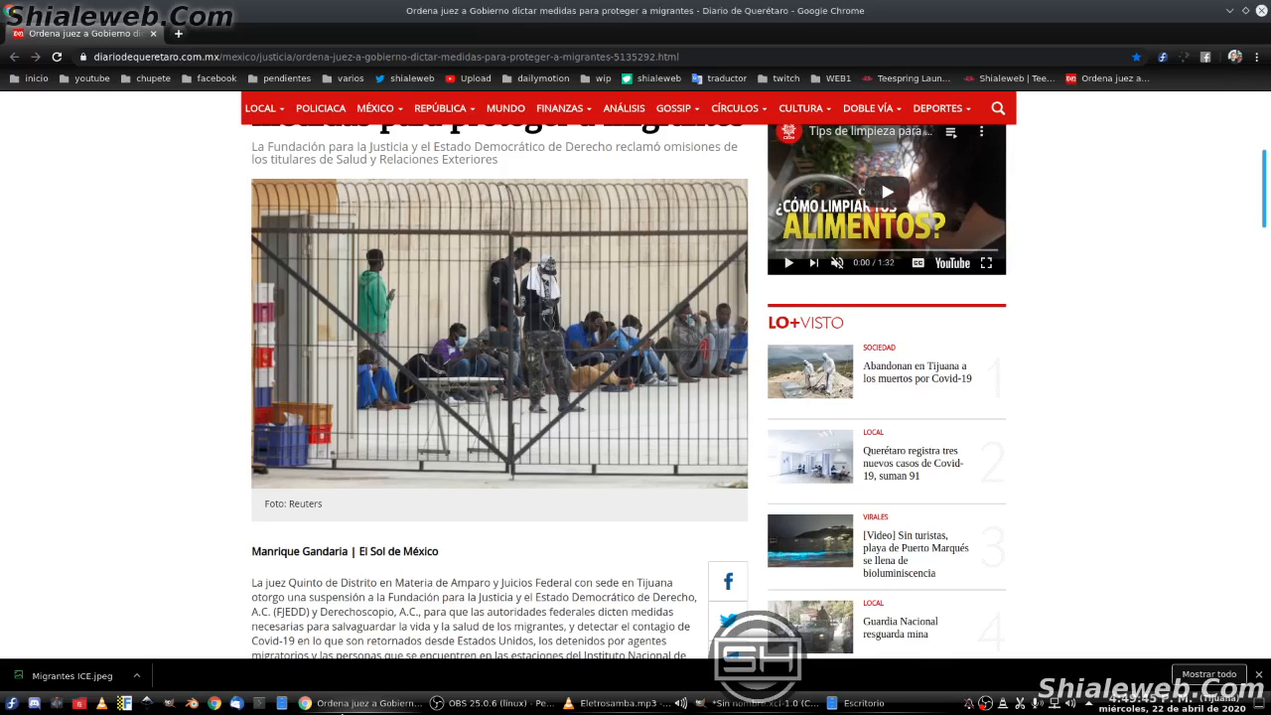
scroll(69, 256, up, 3)
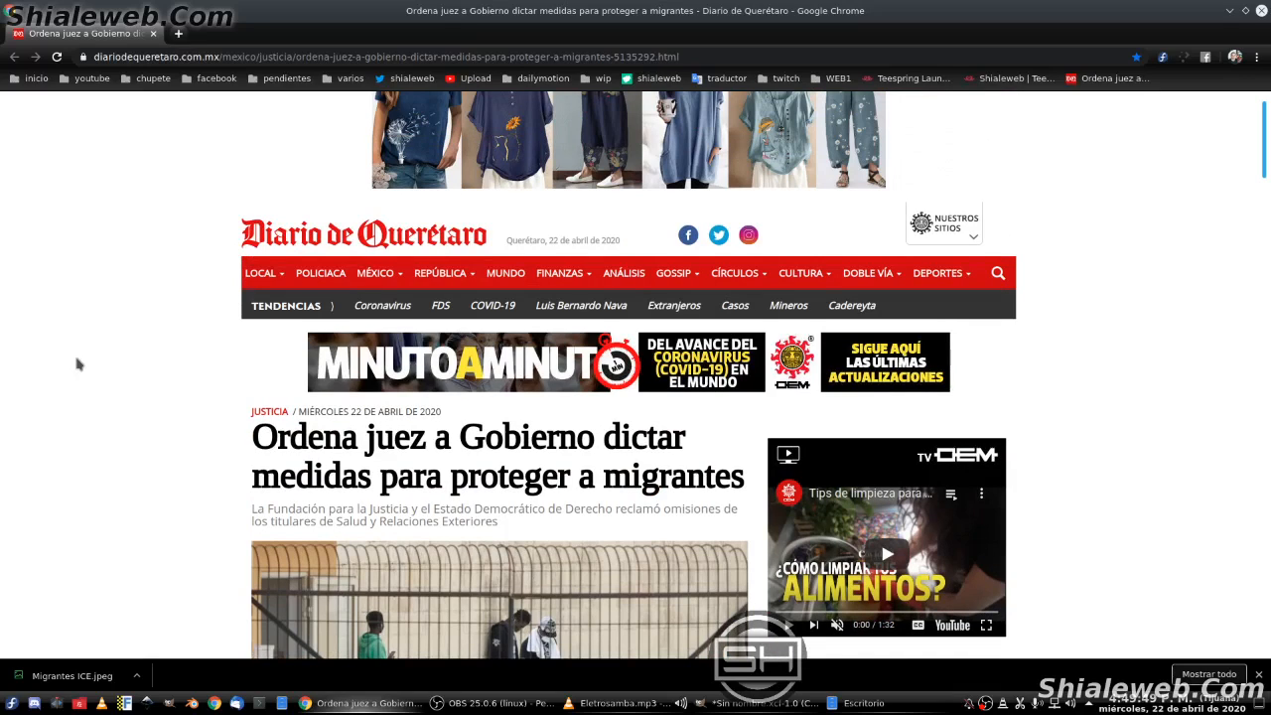
scroll(76, 334, down, 1)
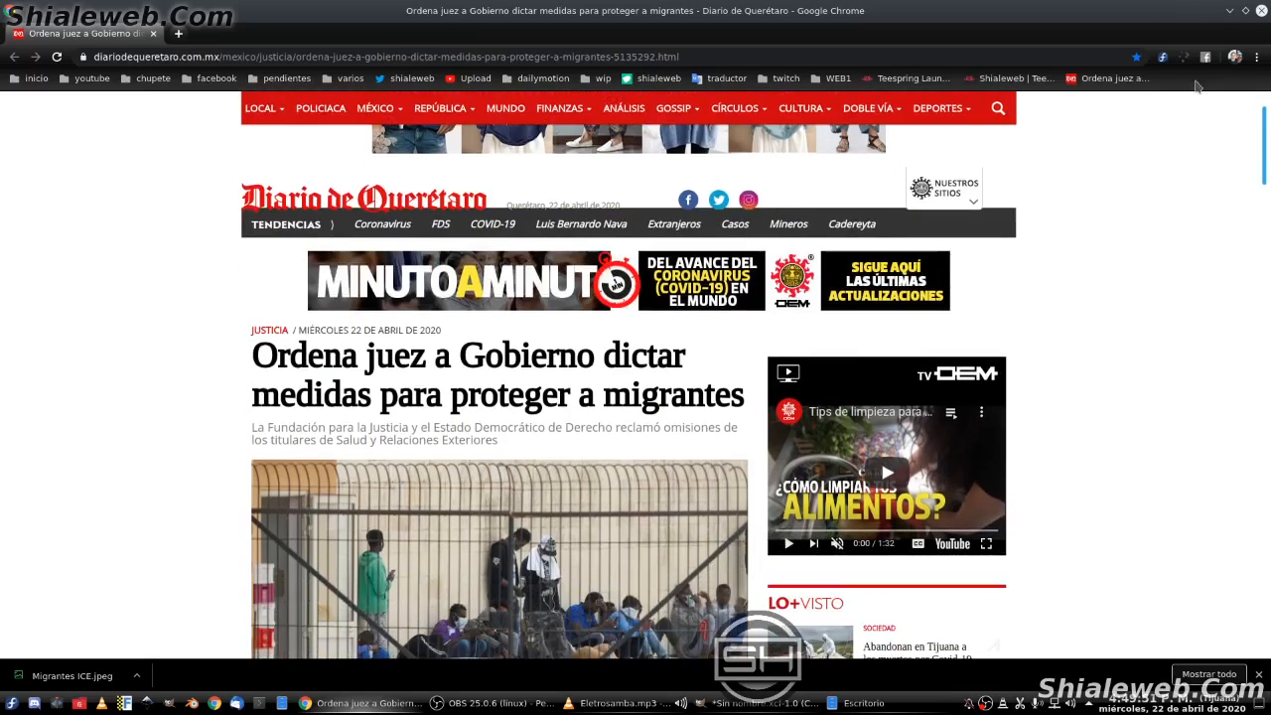
click(1228, 10)
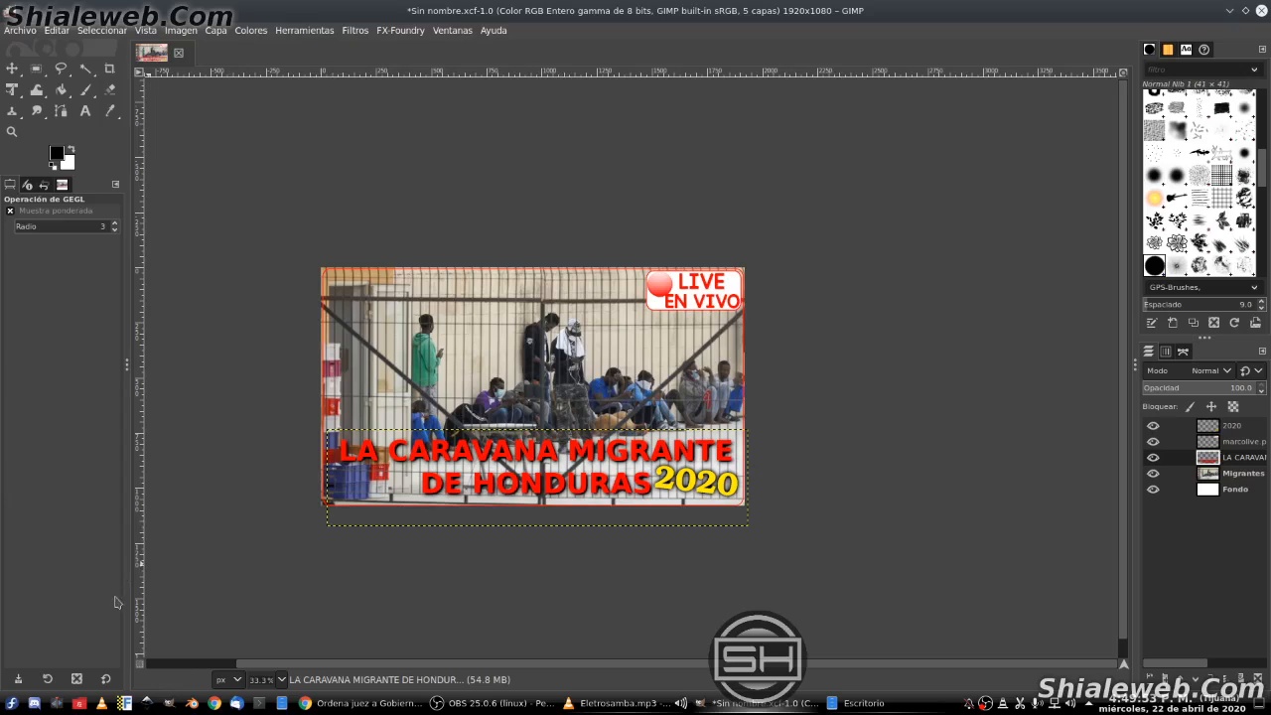
Step: Add a text box across the photo's upper area beside the LIVE badge, reading "MEXICO PROTEGERA A:"
click(85, 111)
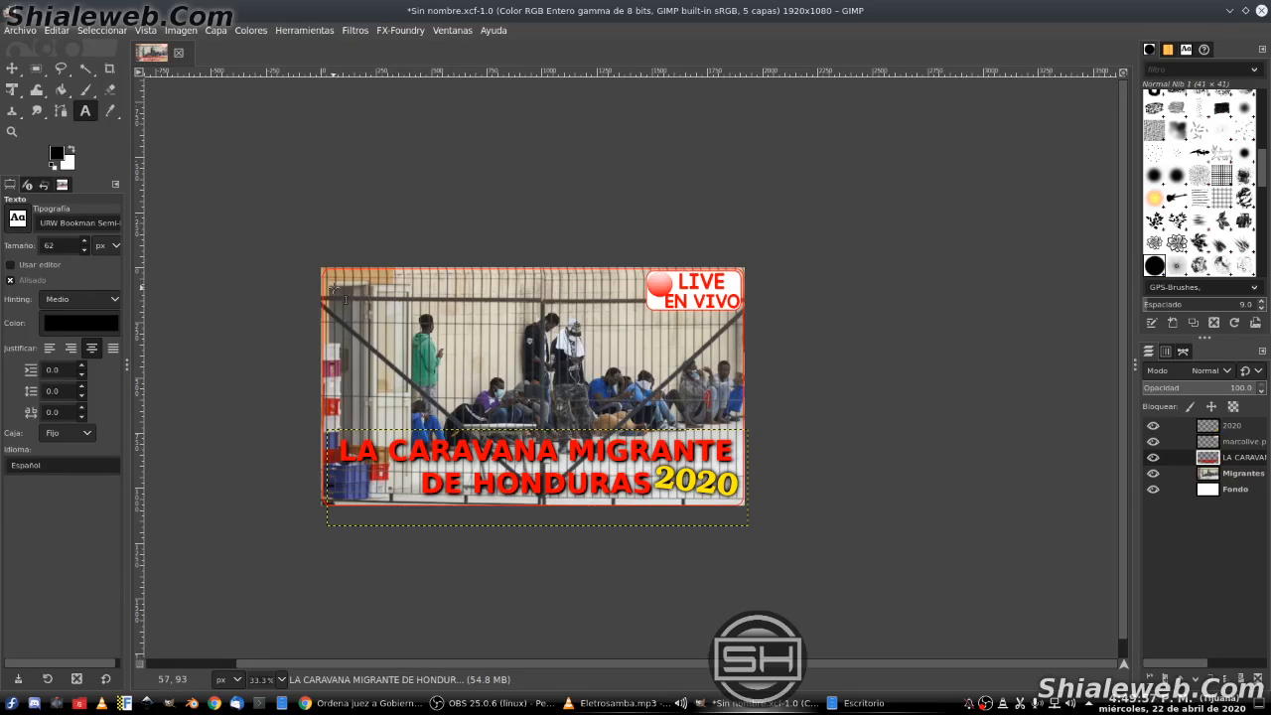
drag(350, 288, 645, 343)
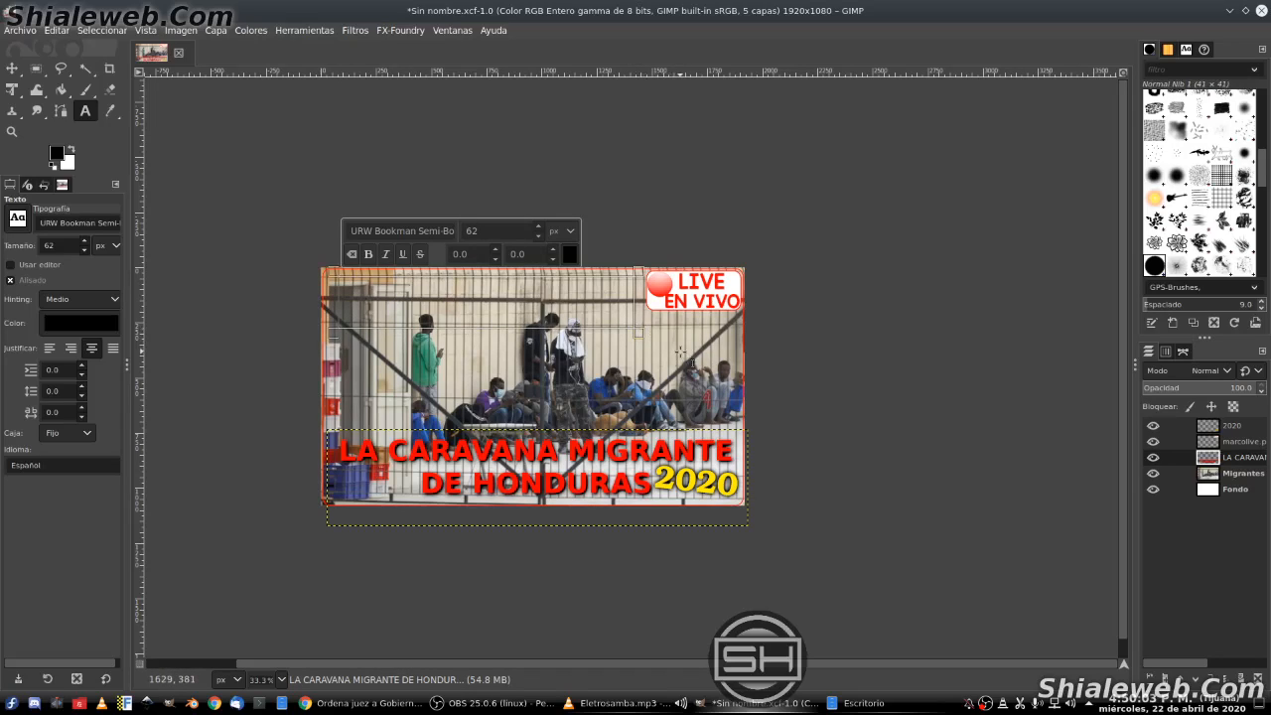
text(M)
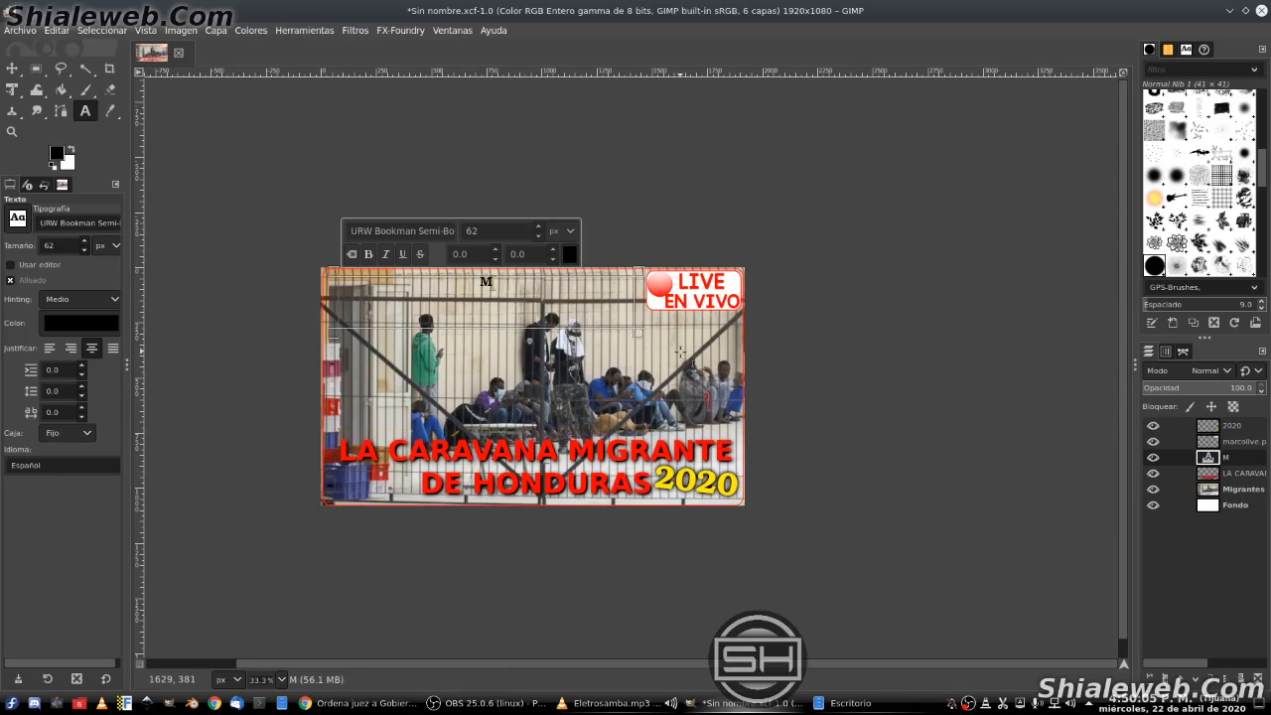
text(EXICO PROTE)
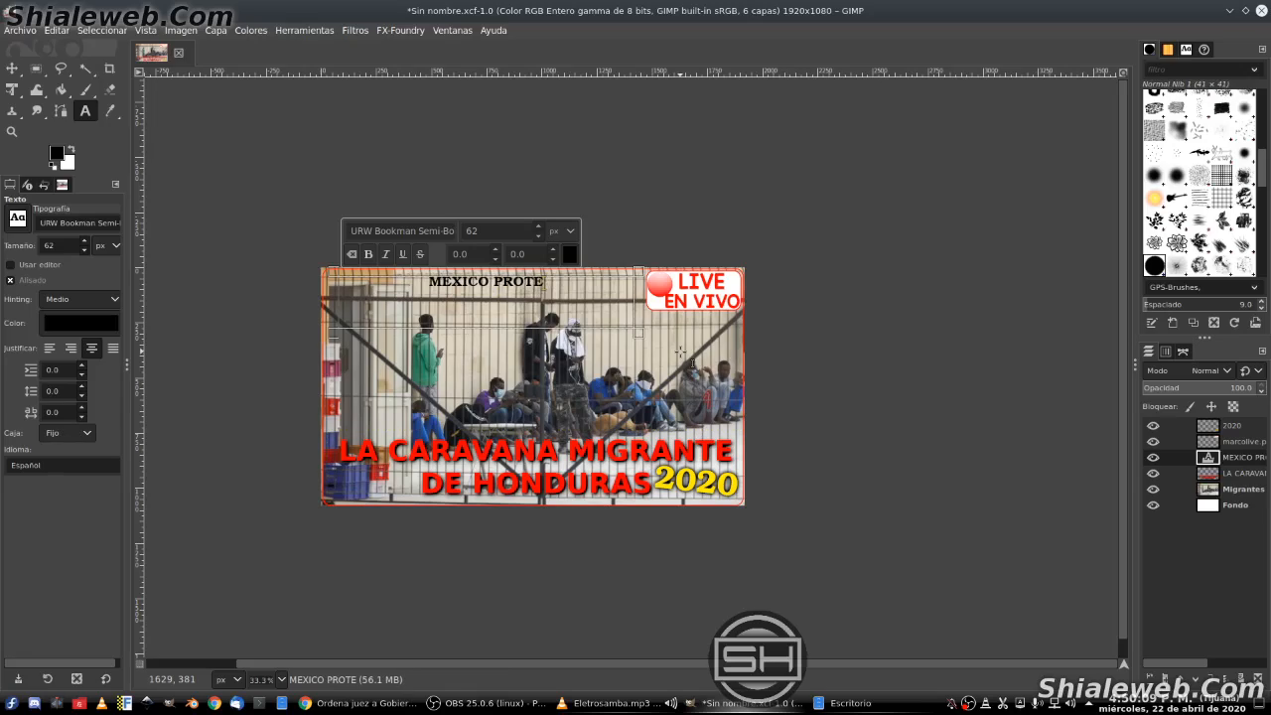
text(GERA A)
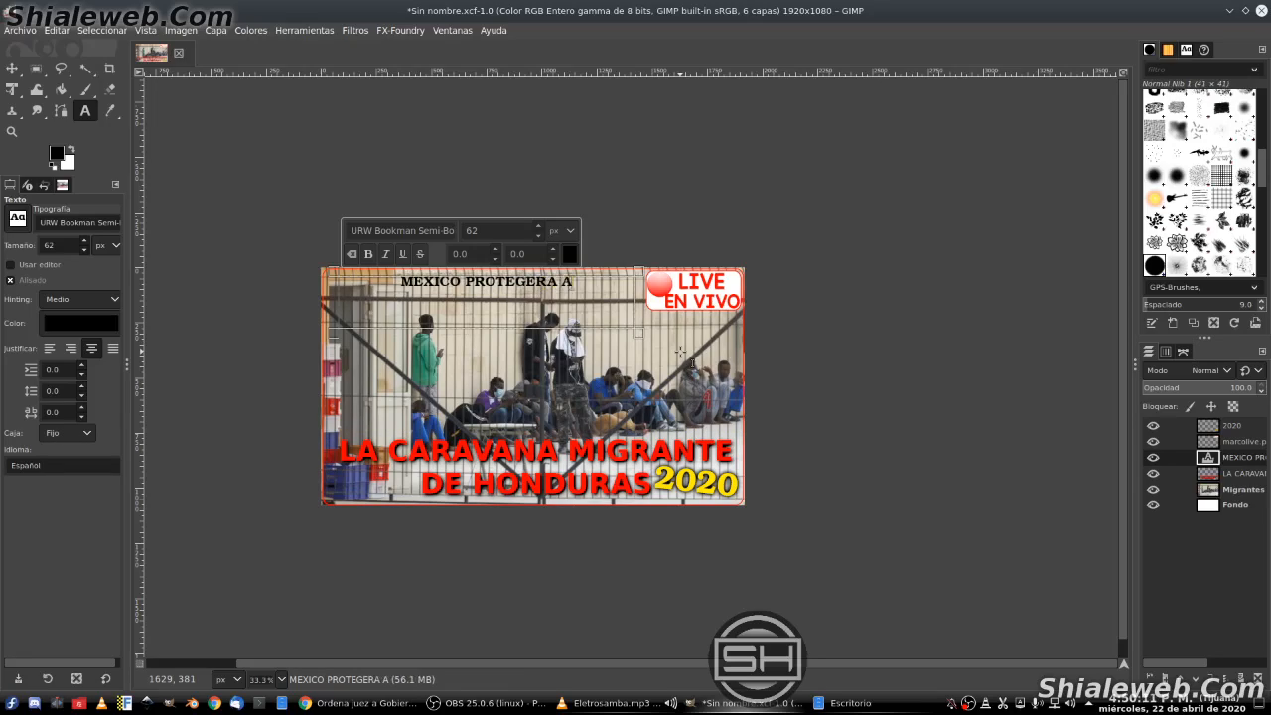
text(:)
Step: Enlarge the whole MEXICO PROTEGERA A: text to 113 px
key(ctrl+a)
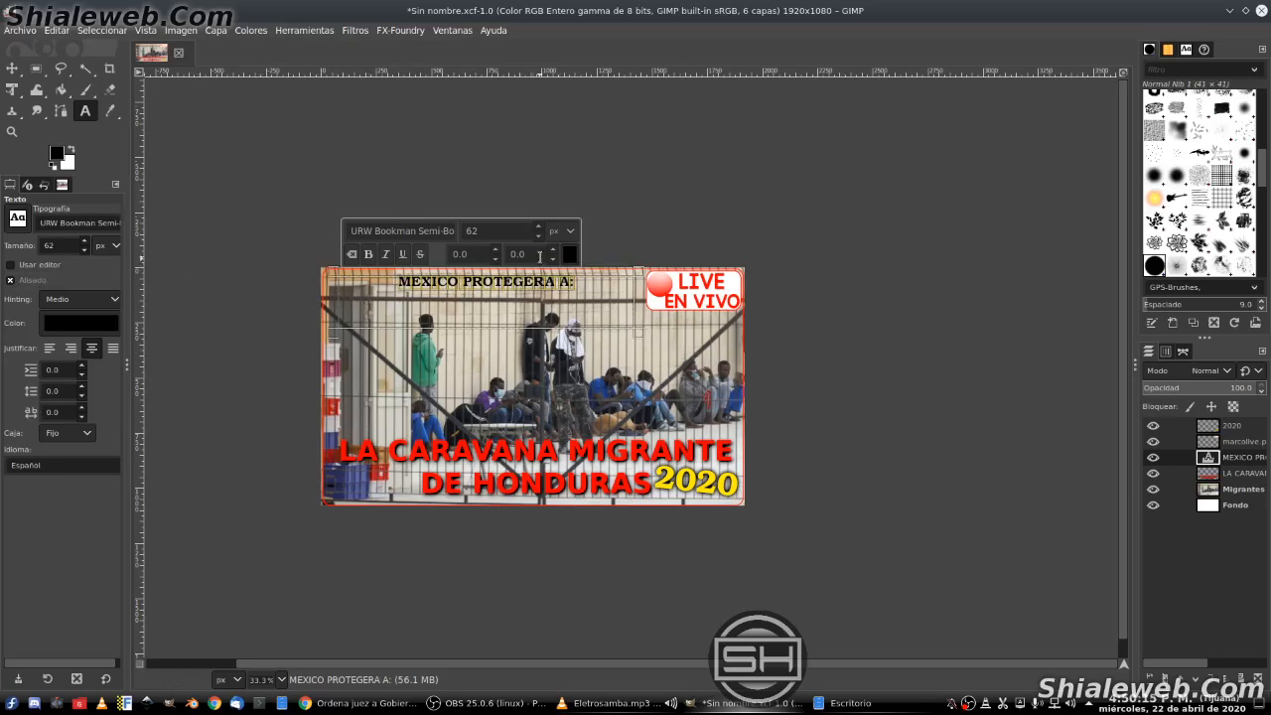
click(537, 226)
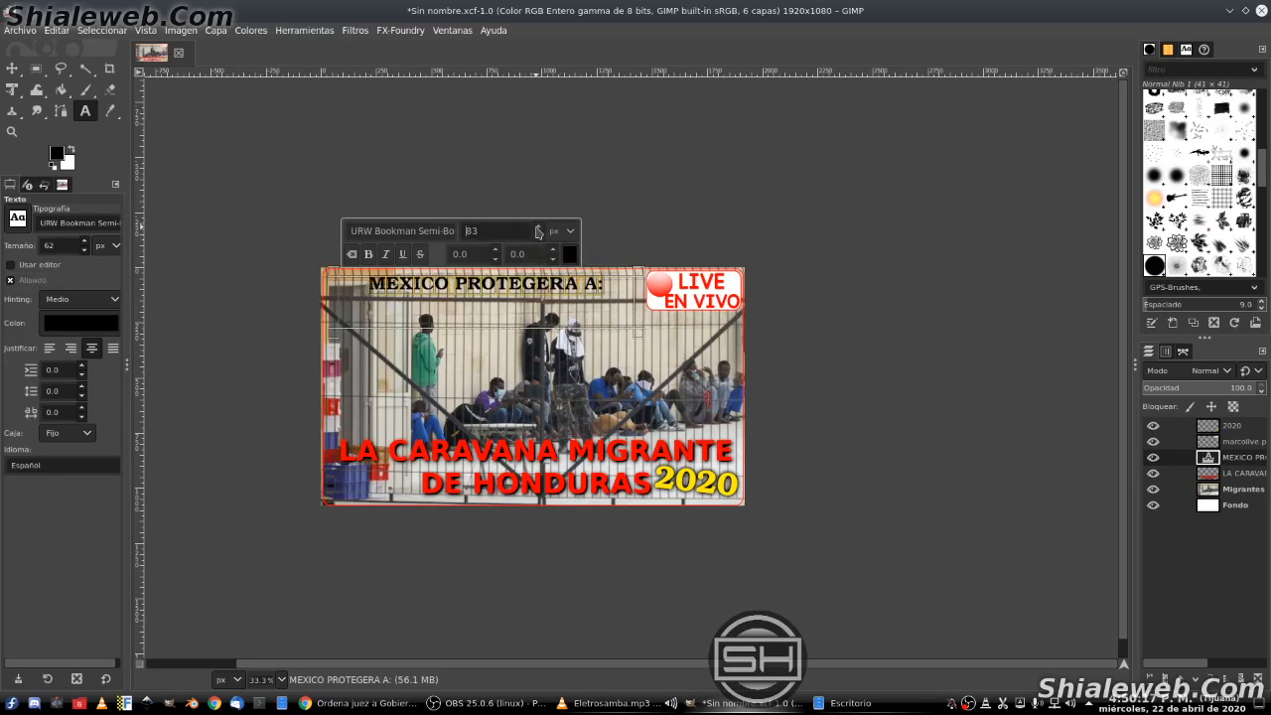
click(537, 230)
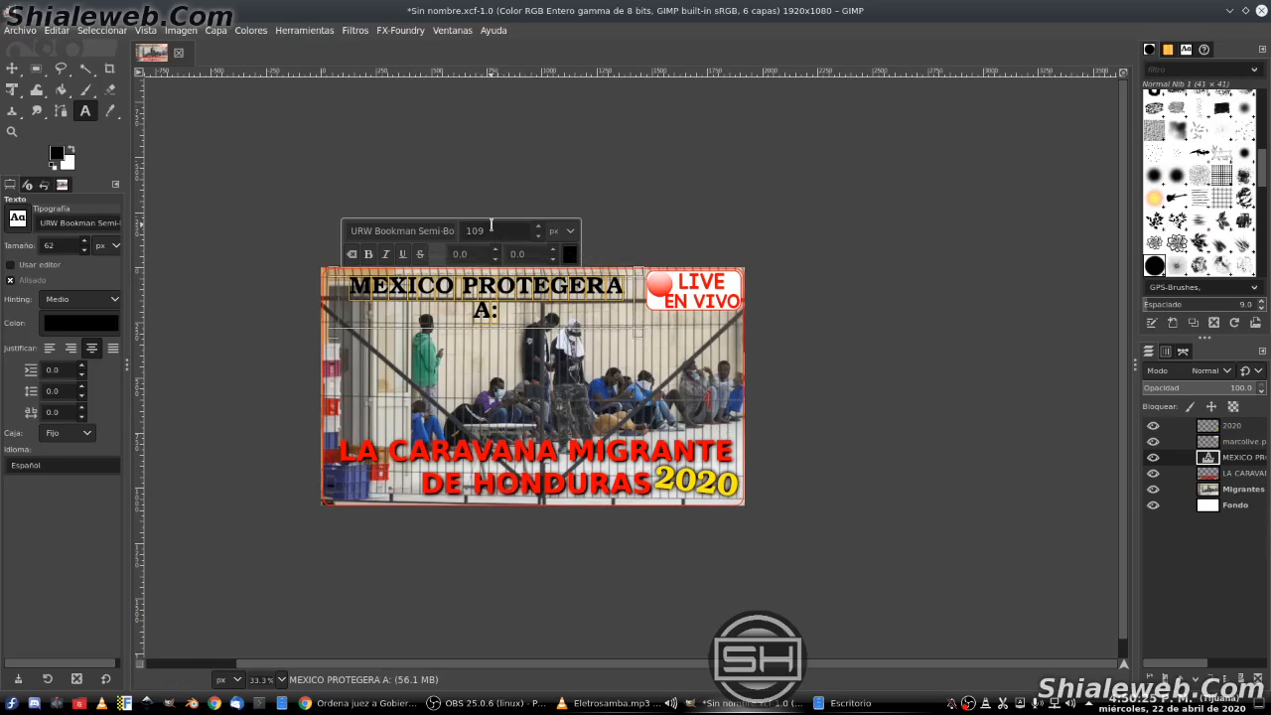
scroll(491, 228, up, 6)
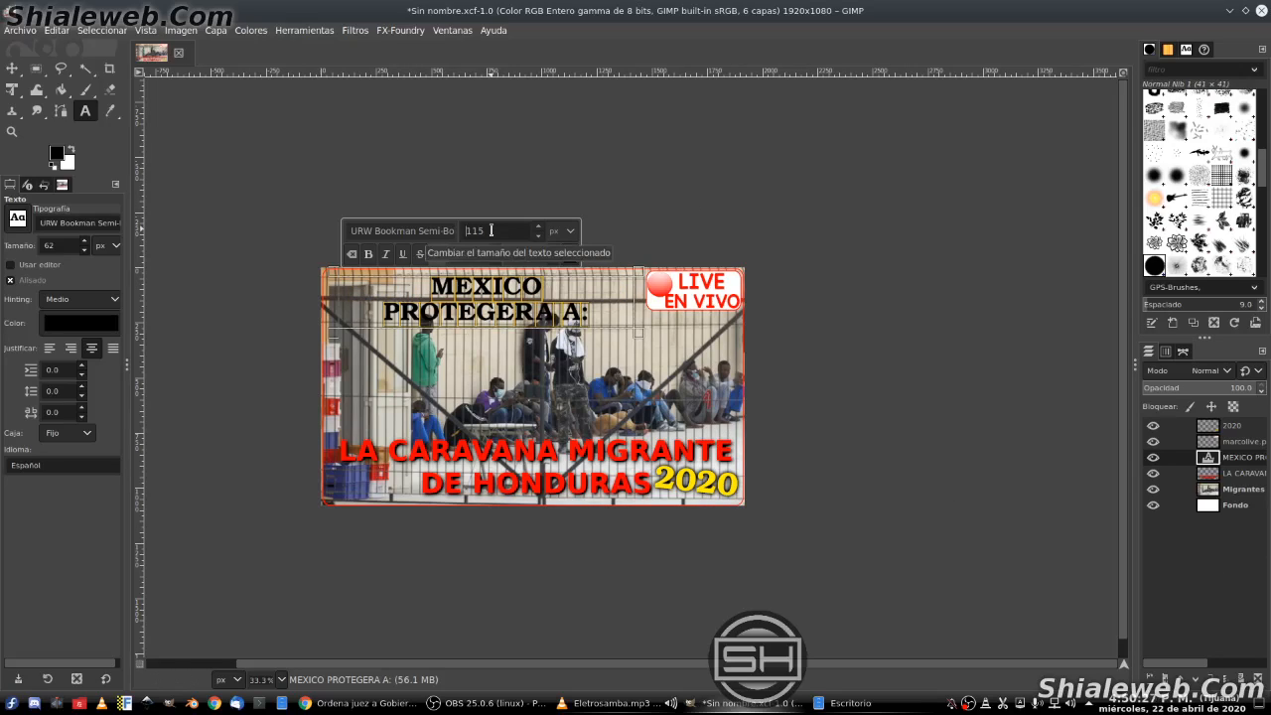
scroll(490, 230, down, 2)
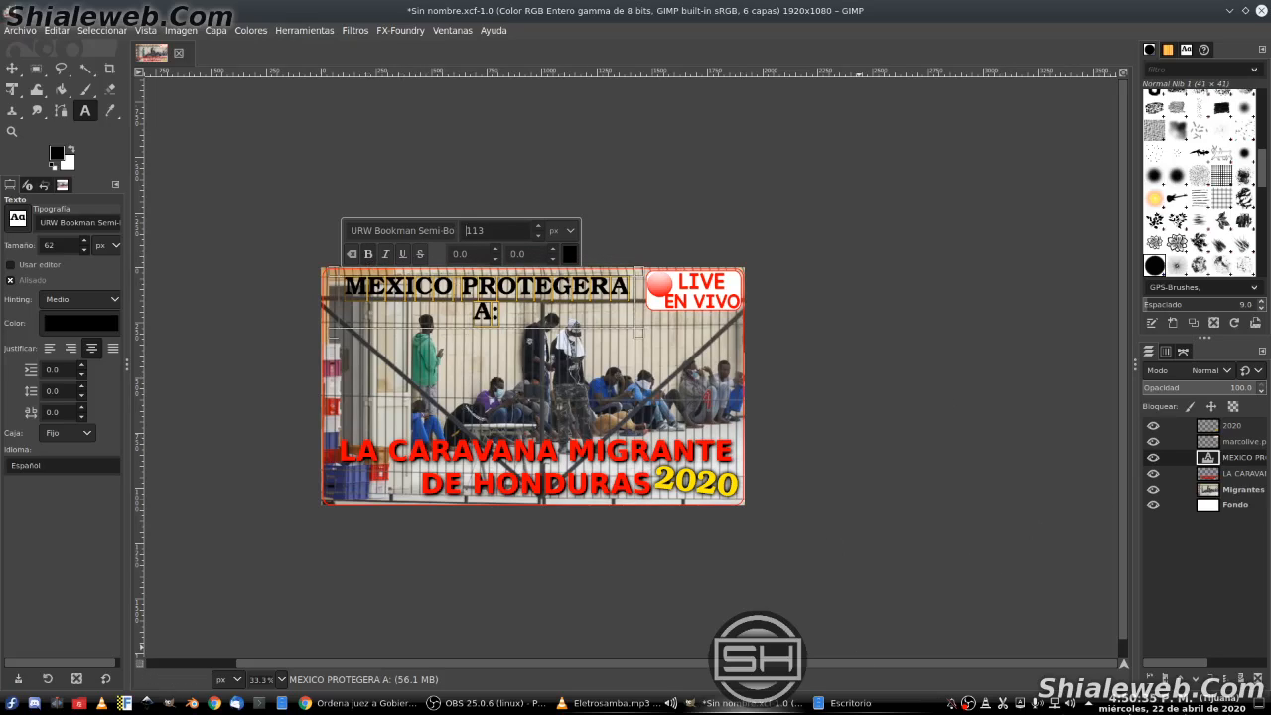
Step: Raise the MEXICO PROTEGERA A: layer to the top of the layer stack and shift the text slightly down
click(1232, 507)
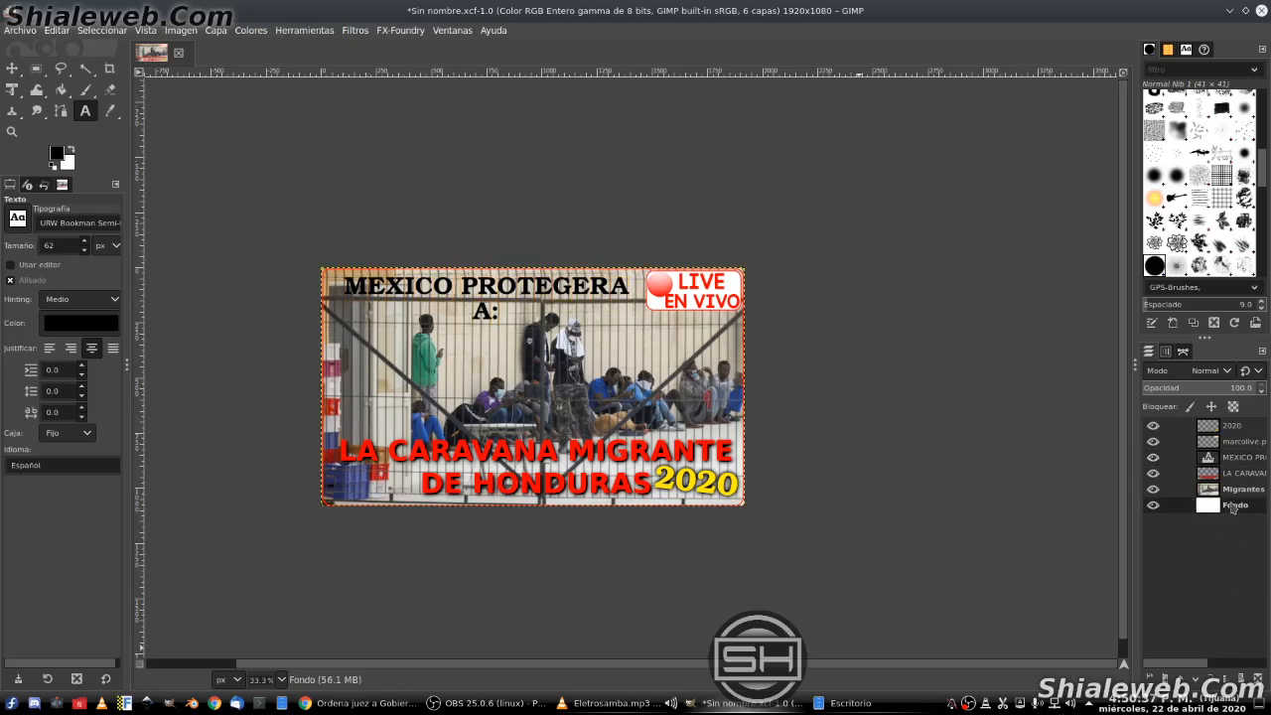
drag(1248, 462, 1237, 422)
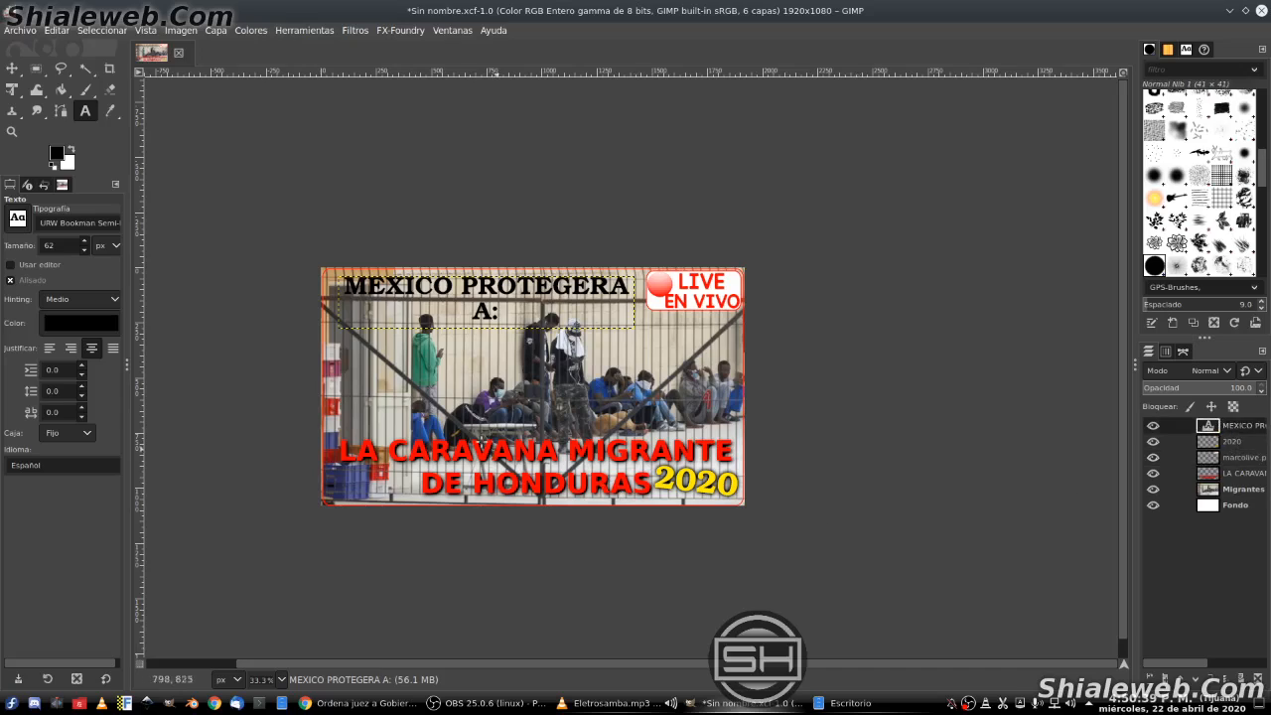
key(m)
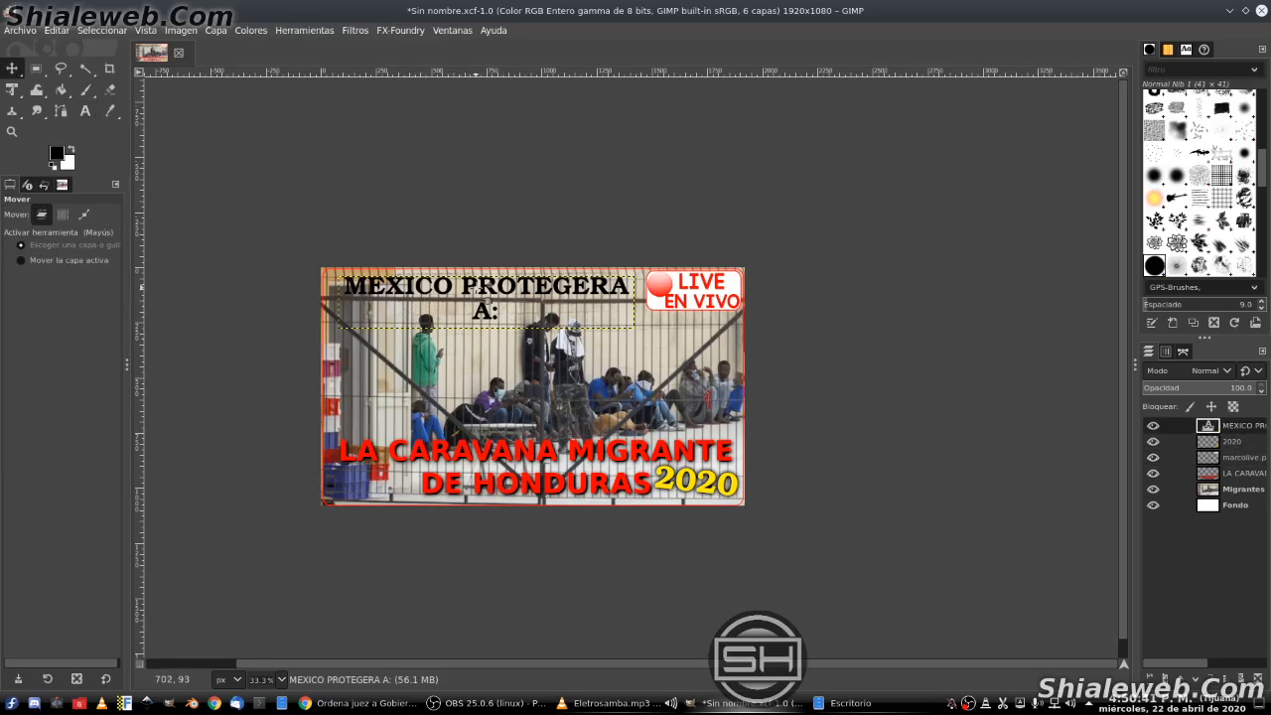
drag(494, 298, 494, 307)
Step: Change the color of the whole MEXICO PROTEGERA A: text to light blue 00dcff
key(t)
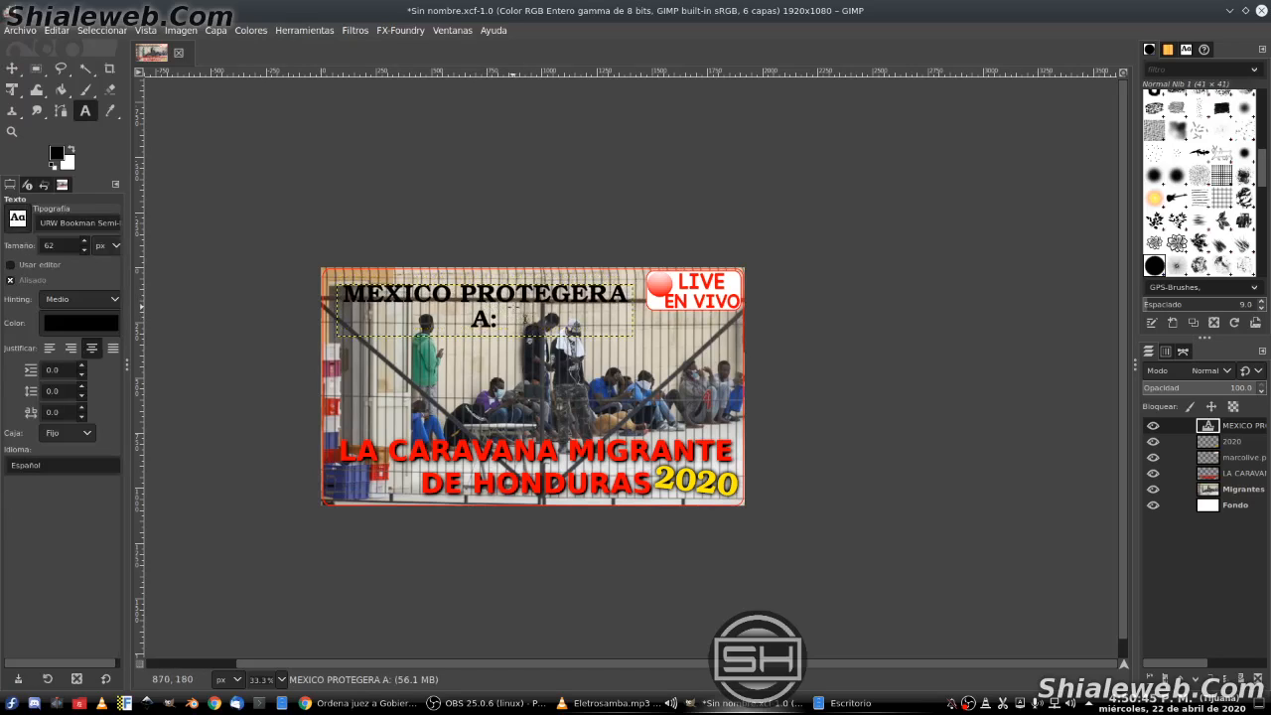
click(526, 305)
key(ctrl+a)
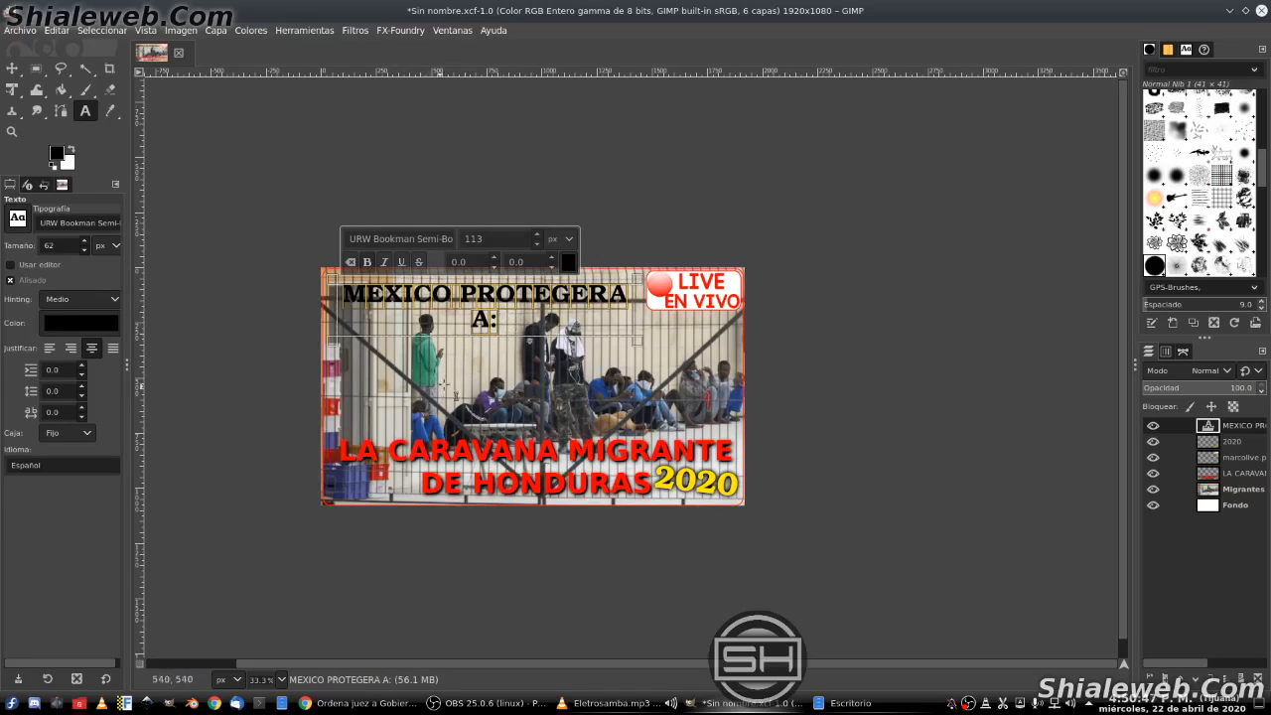
click(567, 262)
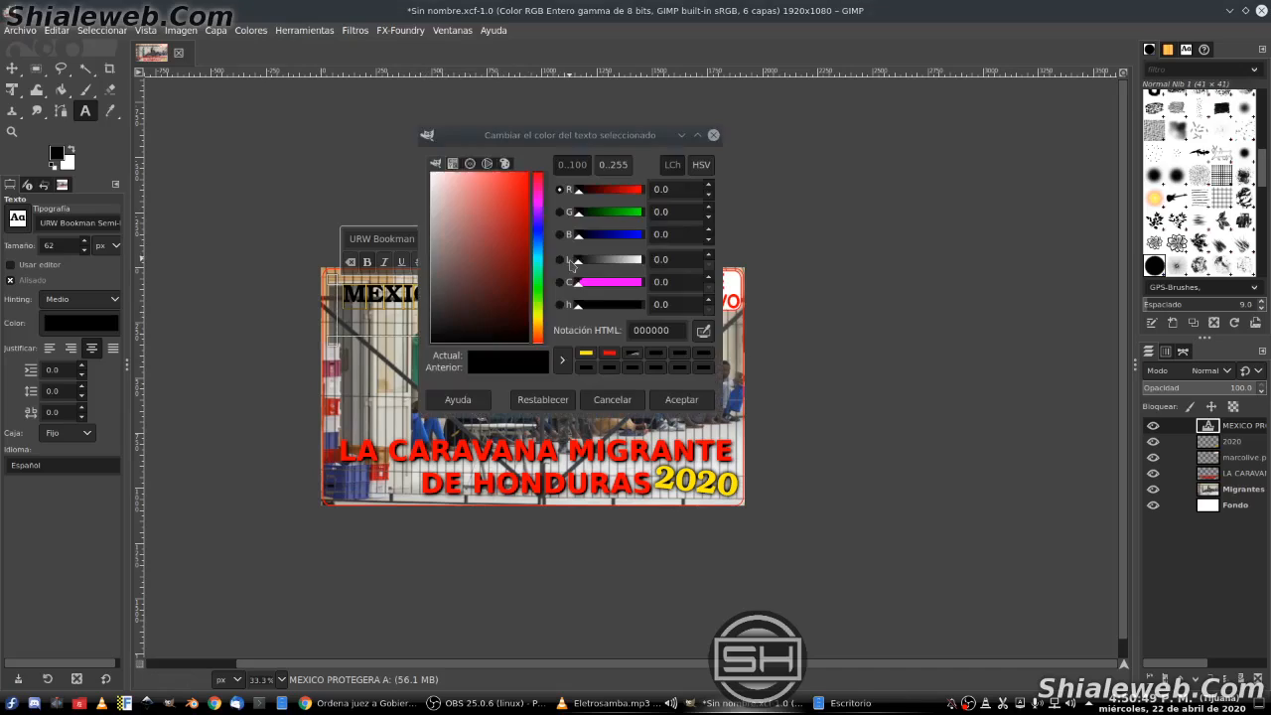
drag(533, 251, 544, 261)
click(522, 181)
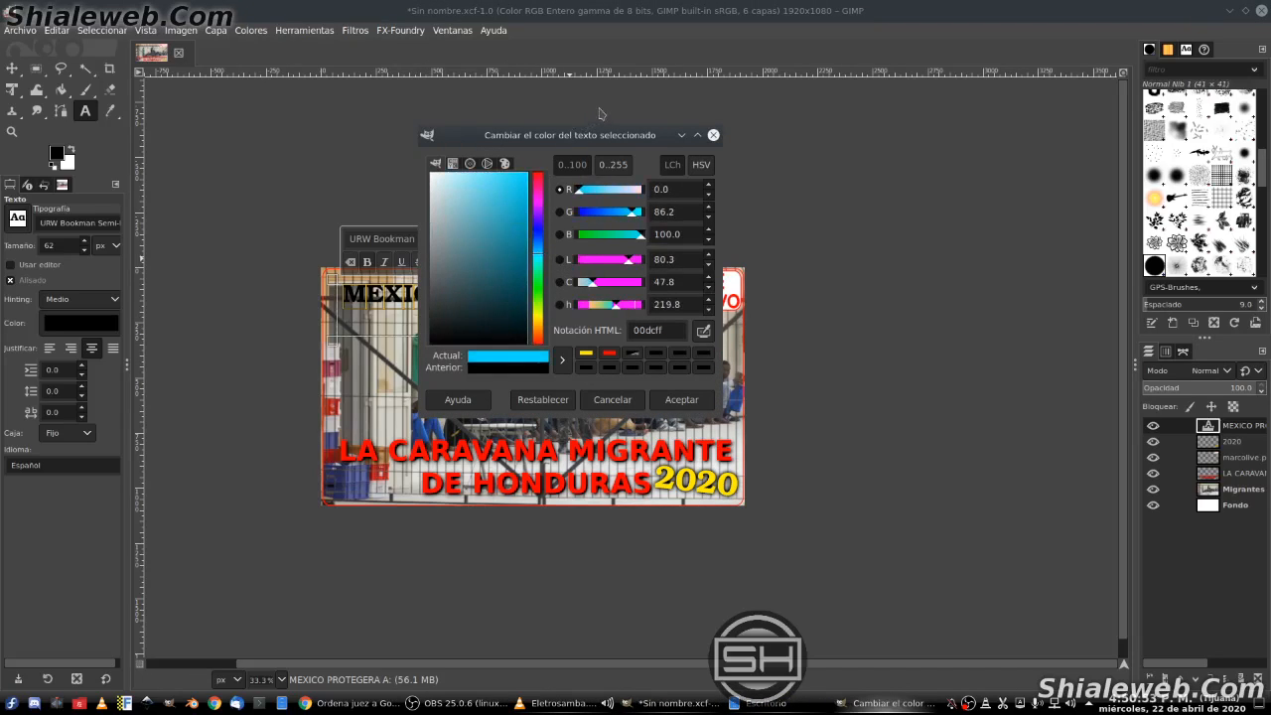
click(681, 399)
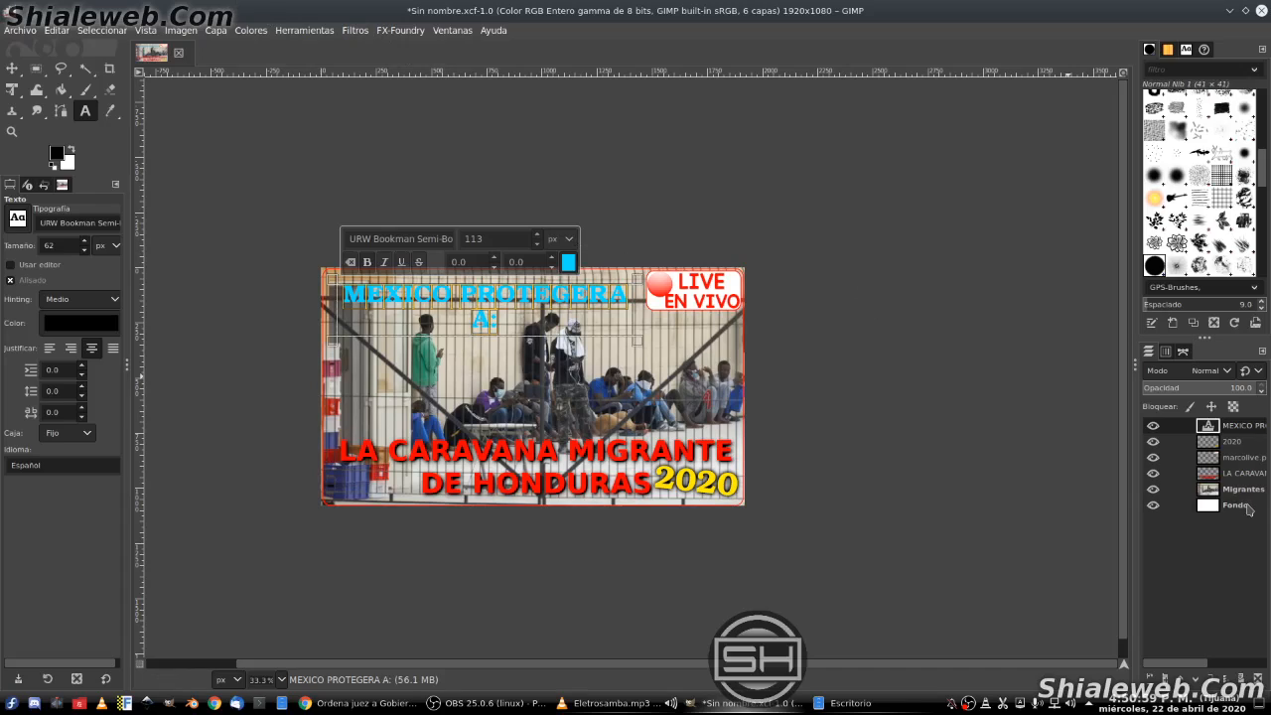
Step: Apply a black drop shadow to the MEXICO PROTEGERA A: layer with X and Y offsets of 1 and maximum opacity
click(355, 29)
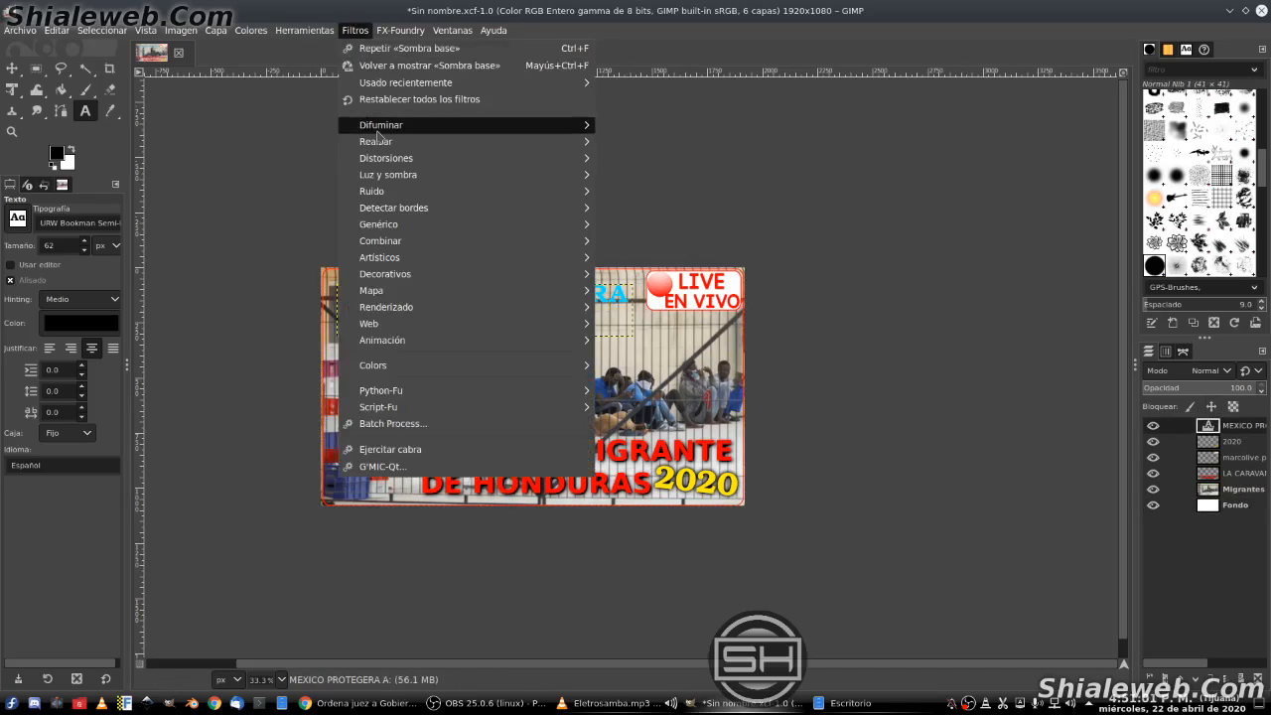
mouse_move(390, 177)
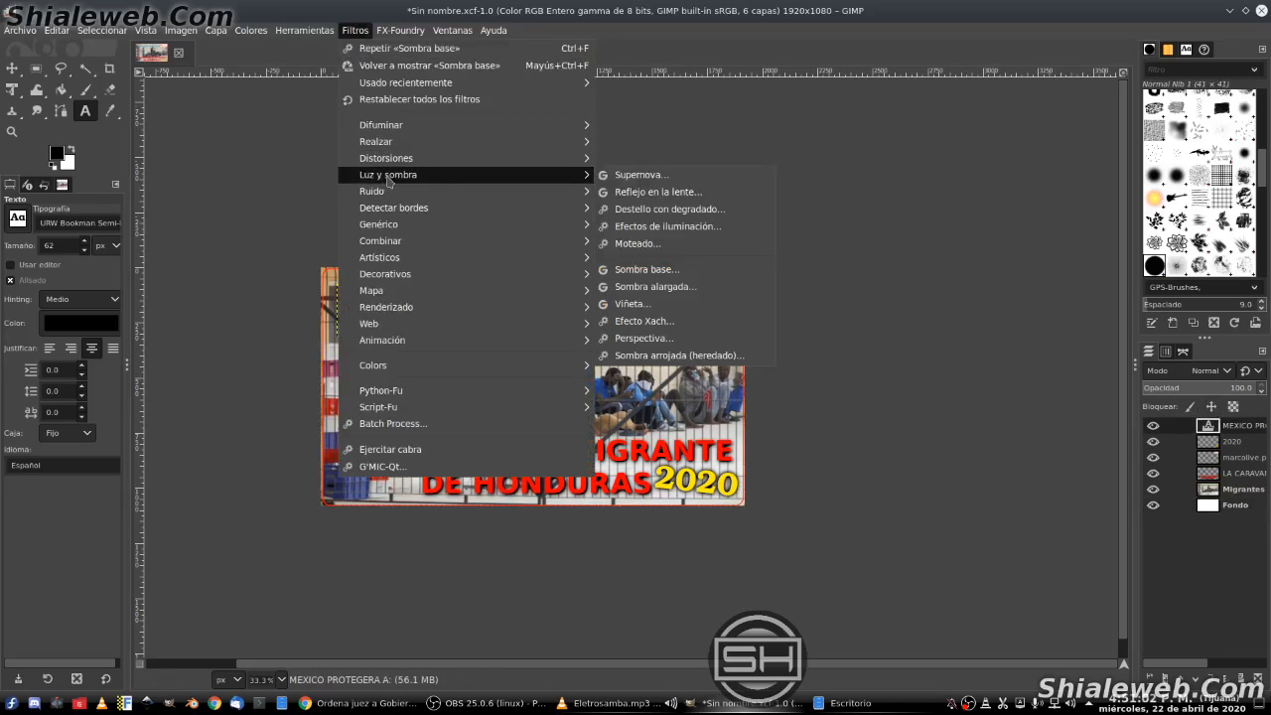
click(656, 271)
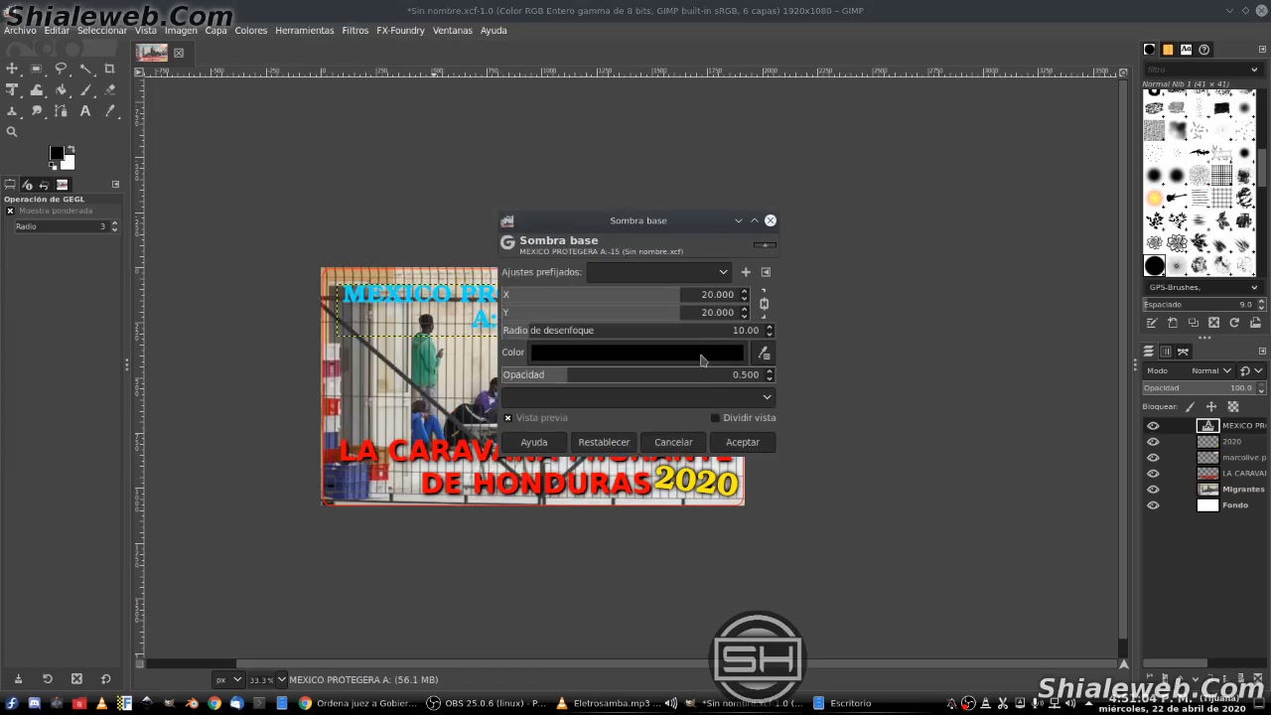
click(732, 296)
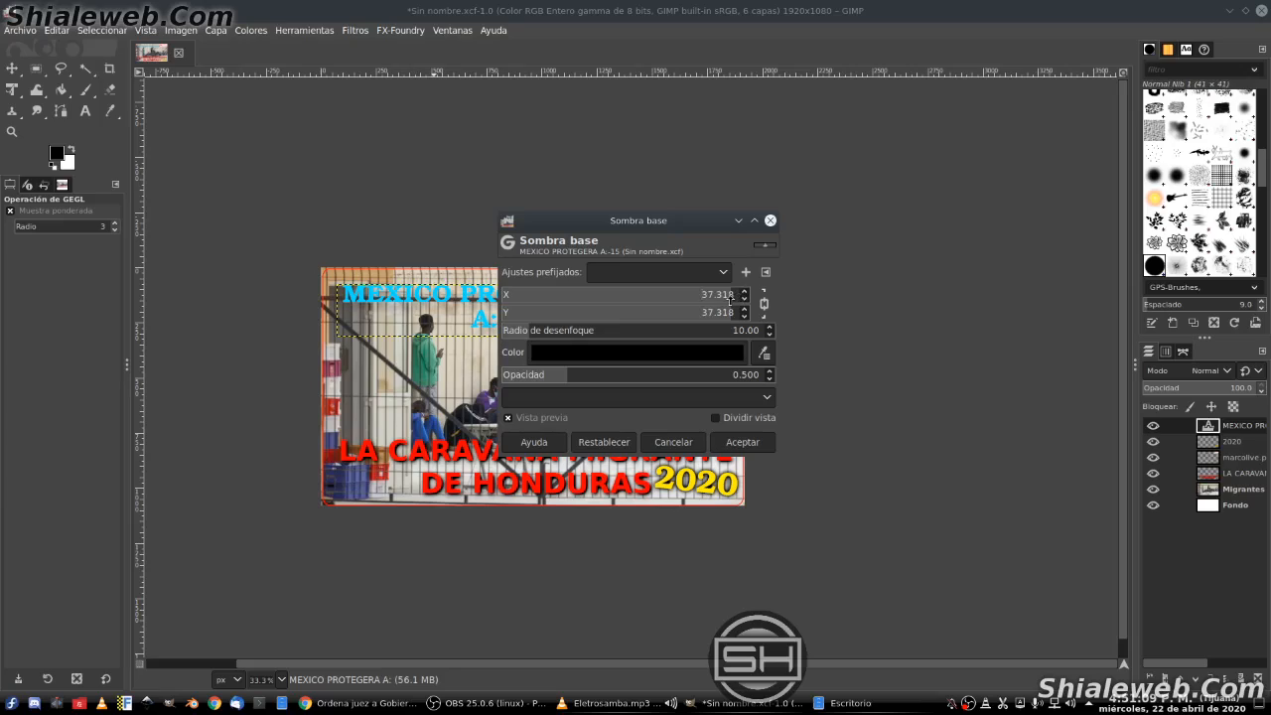
text(1)
key(Return)
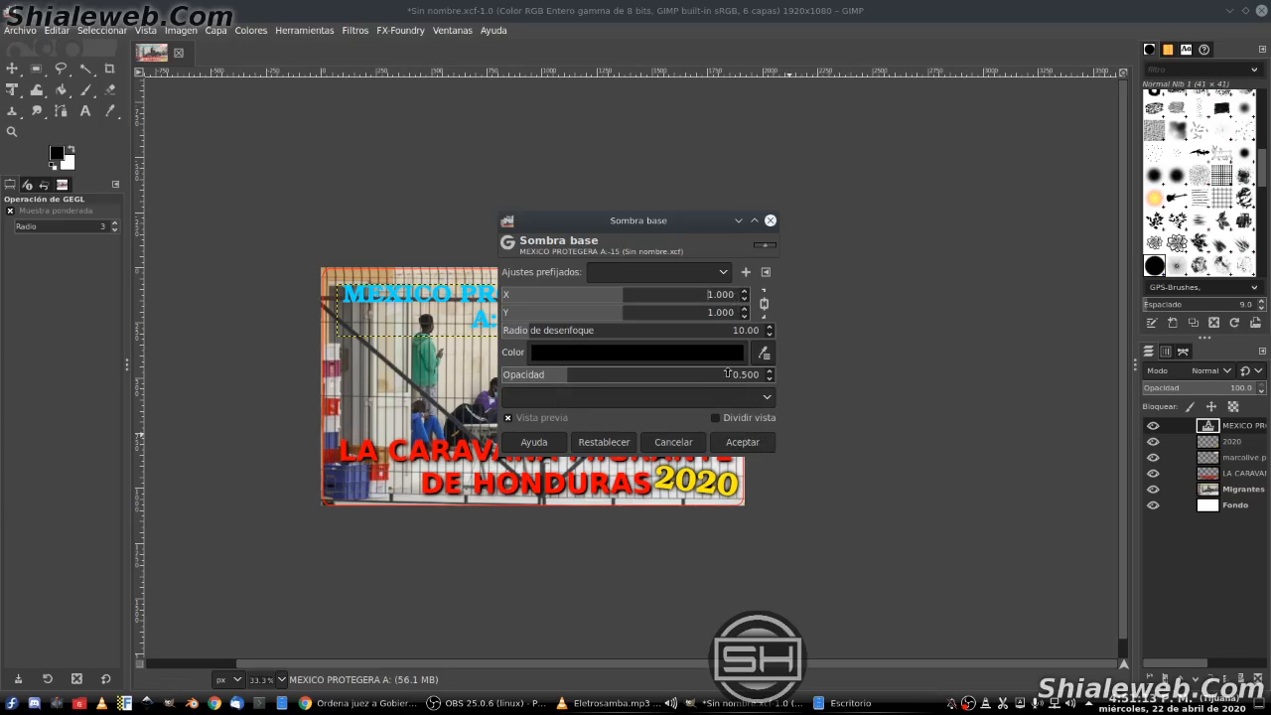
drag(724, 372, 966, 380)
click(743, 442)
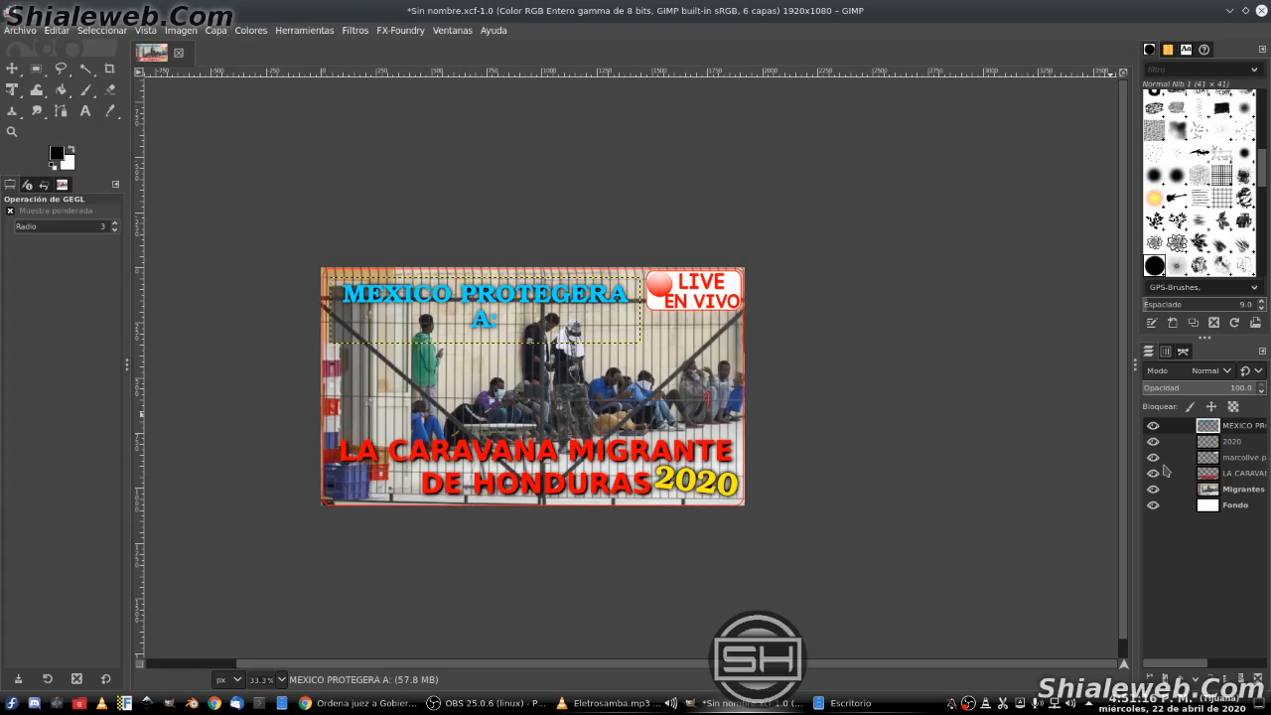
Step: Duplicate the shadowed MEXICO PROTEGERA A: layer
right_click(1235, 435)
click(1135, 156)
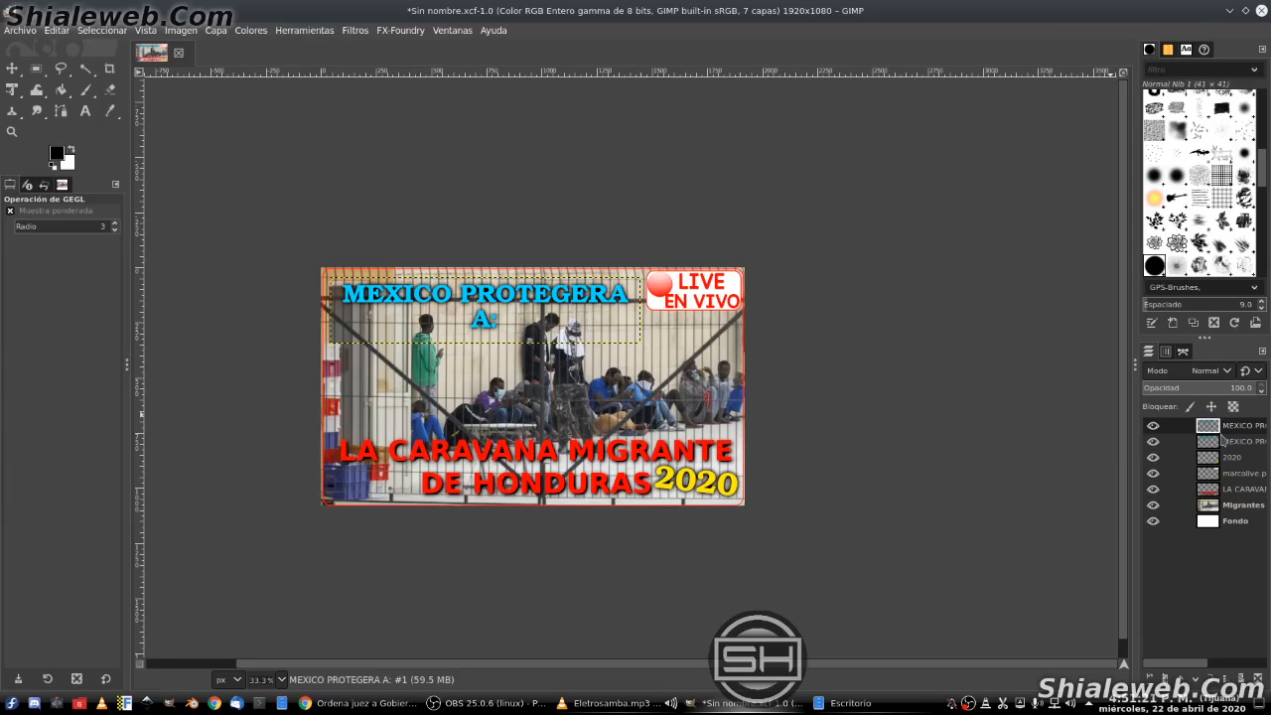
right_click(1227, 433)
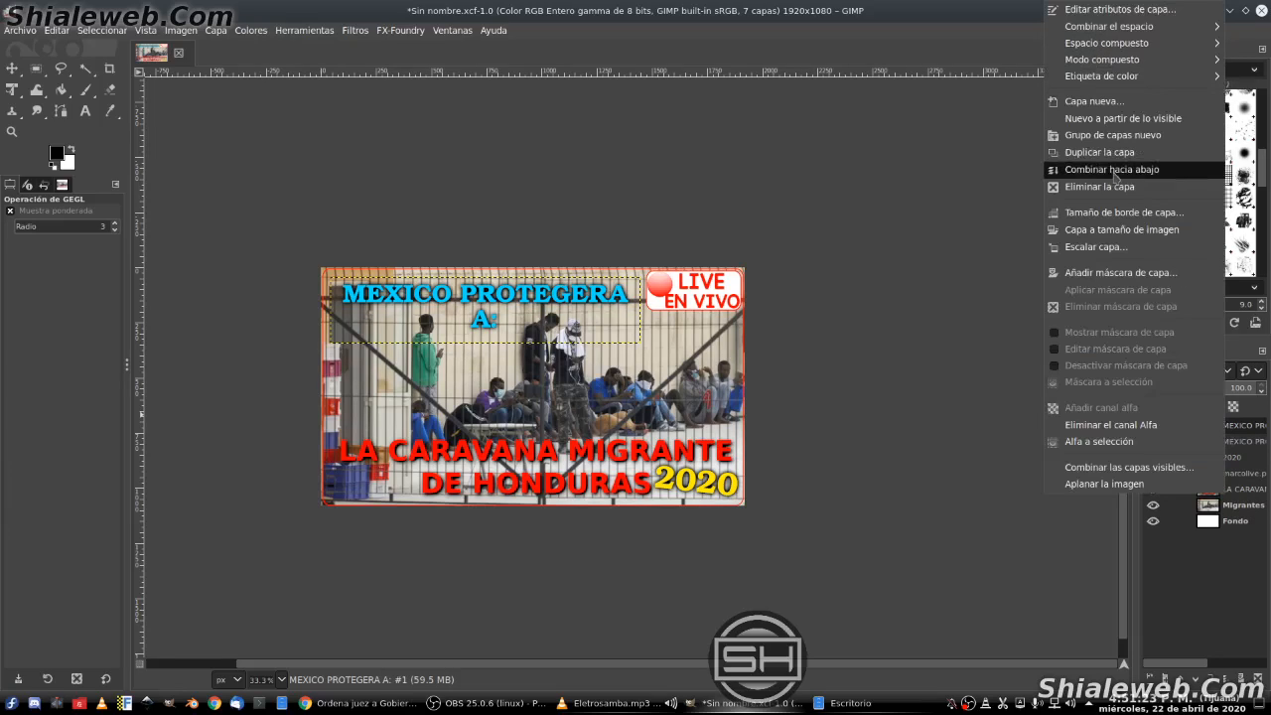
Step: Start a drop shadow on the duplicated headline layer and choose yellow as the shadow color
click(355, 30)
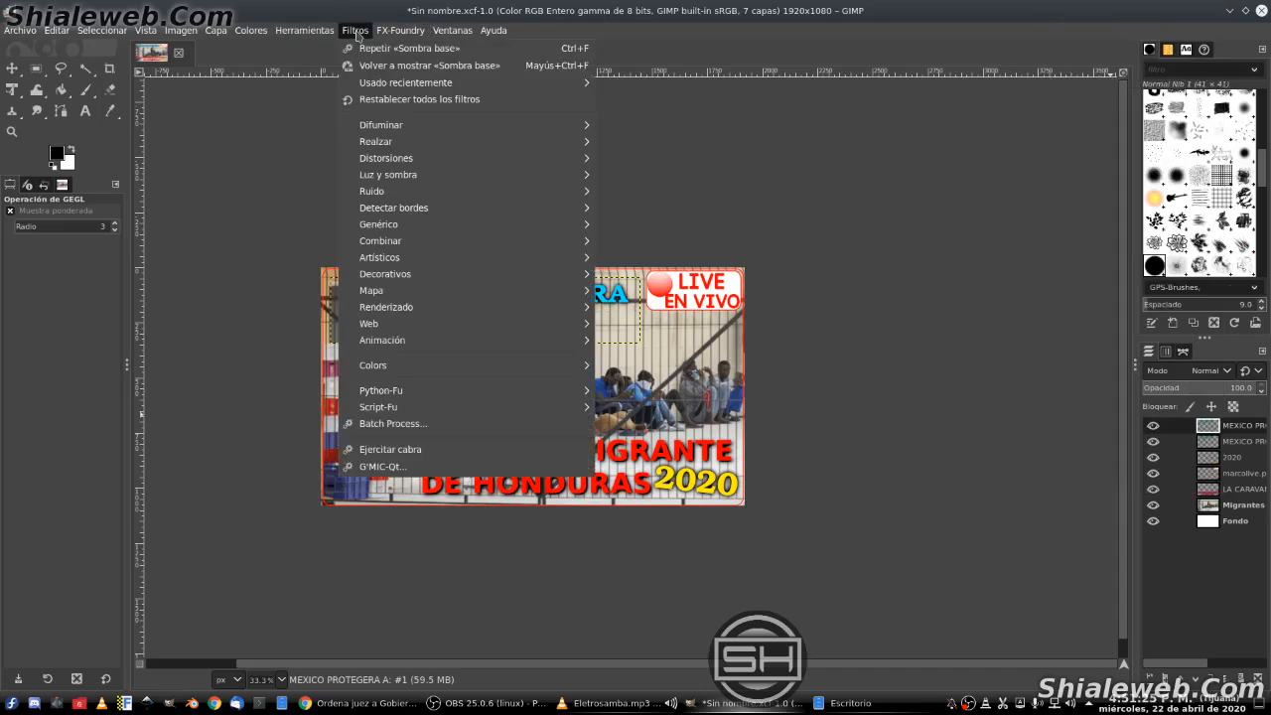
mouse_move(397, 179)
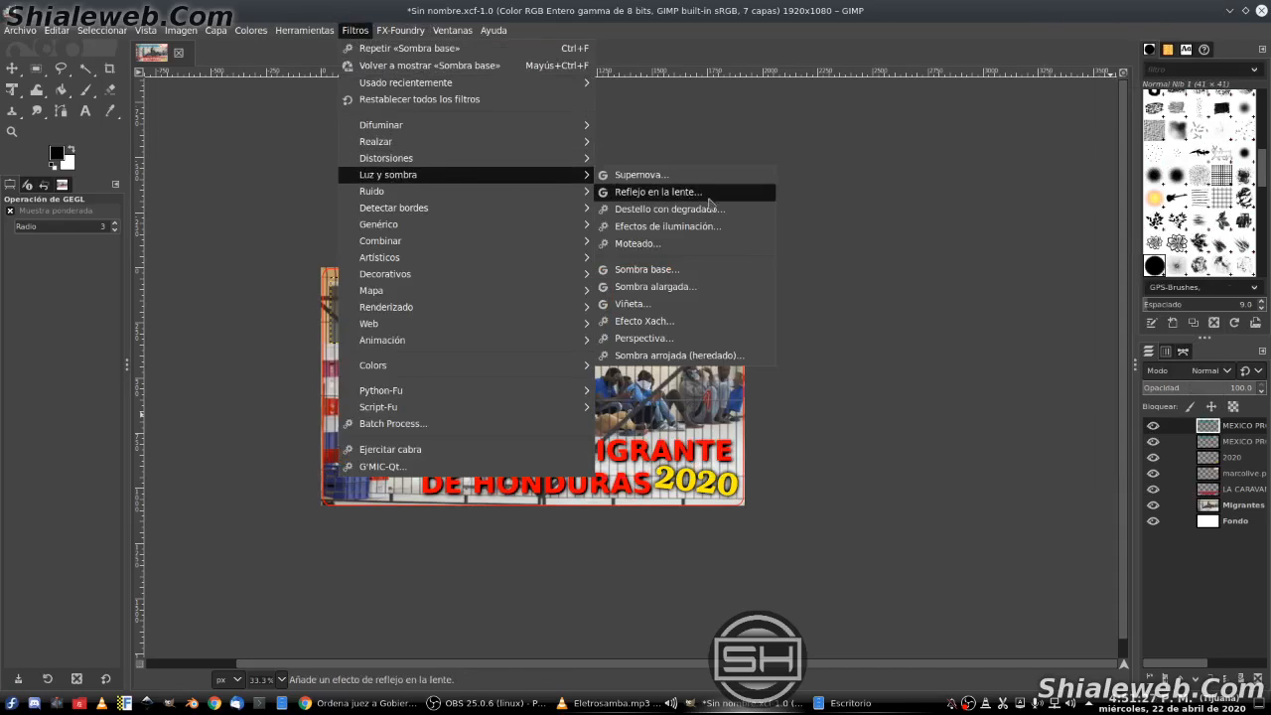
click(645, 269)
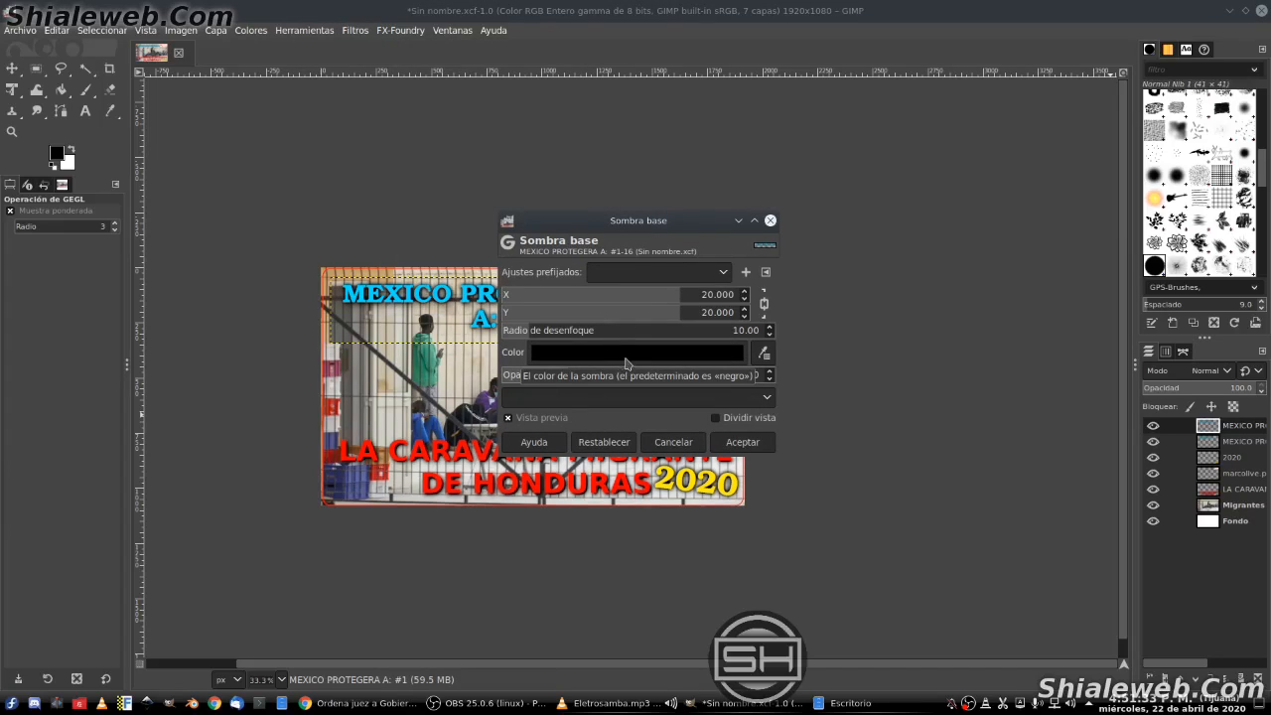
click(640, 358)
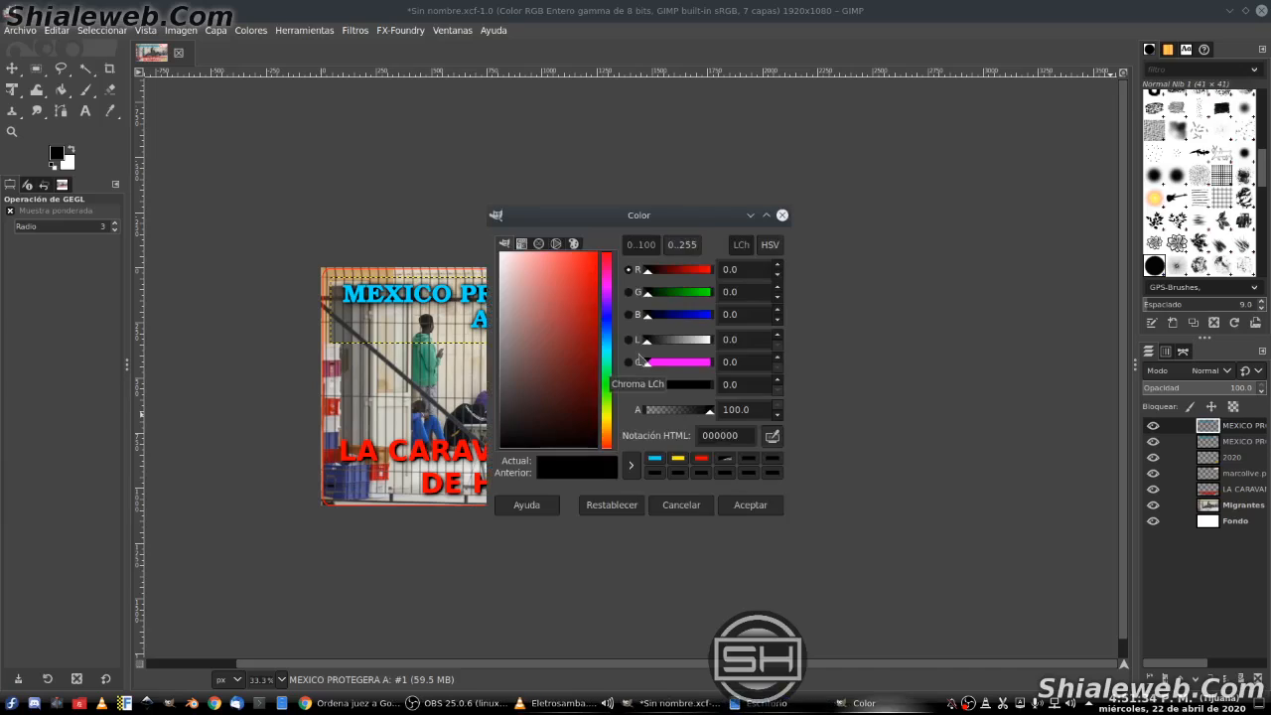
click(680, 459)
click(749, 506)
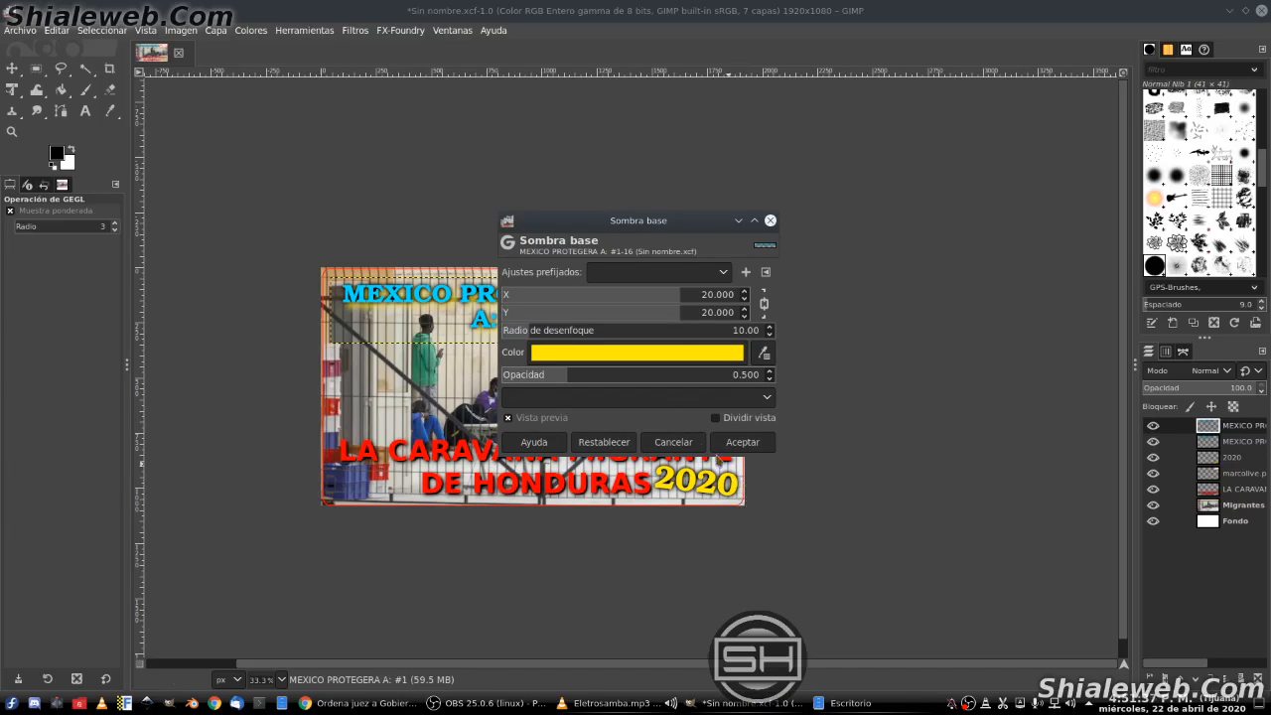
Step: Set the headline copy's shadow offsets to 0 in X and Y and raise its opacity to about 1.449
click(719, 298)
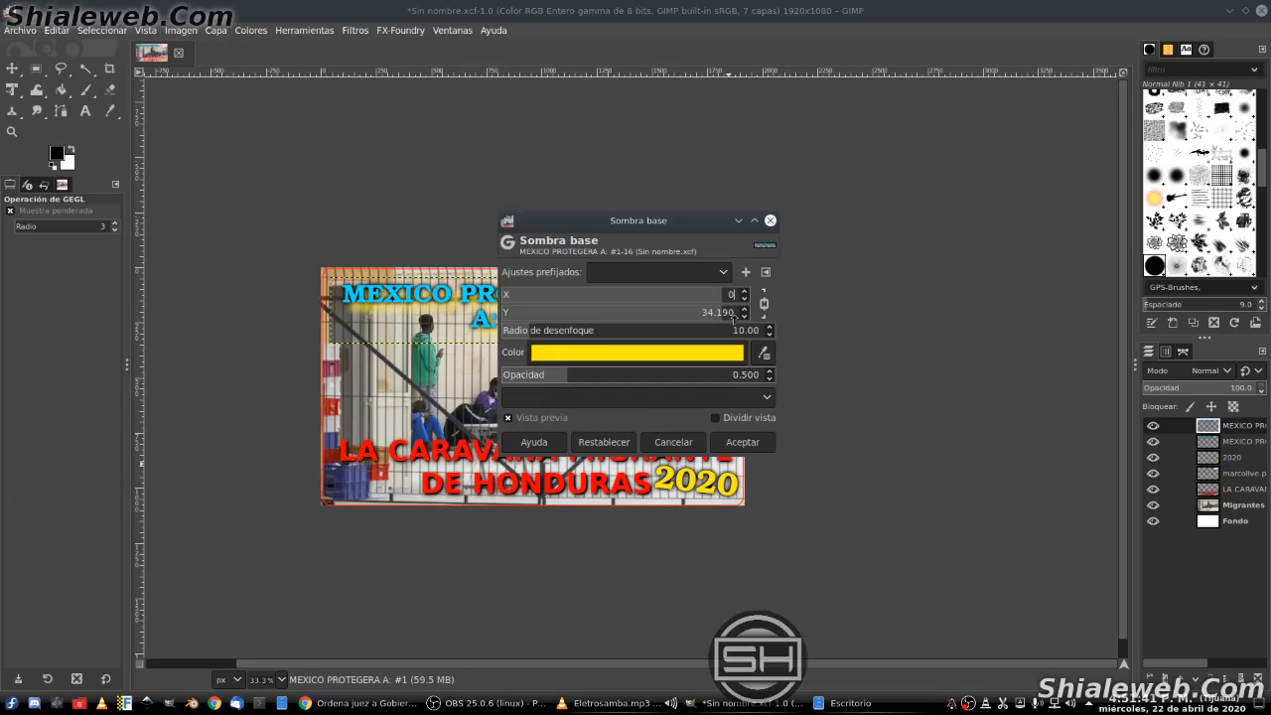
key(Return)
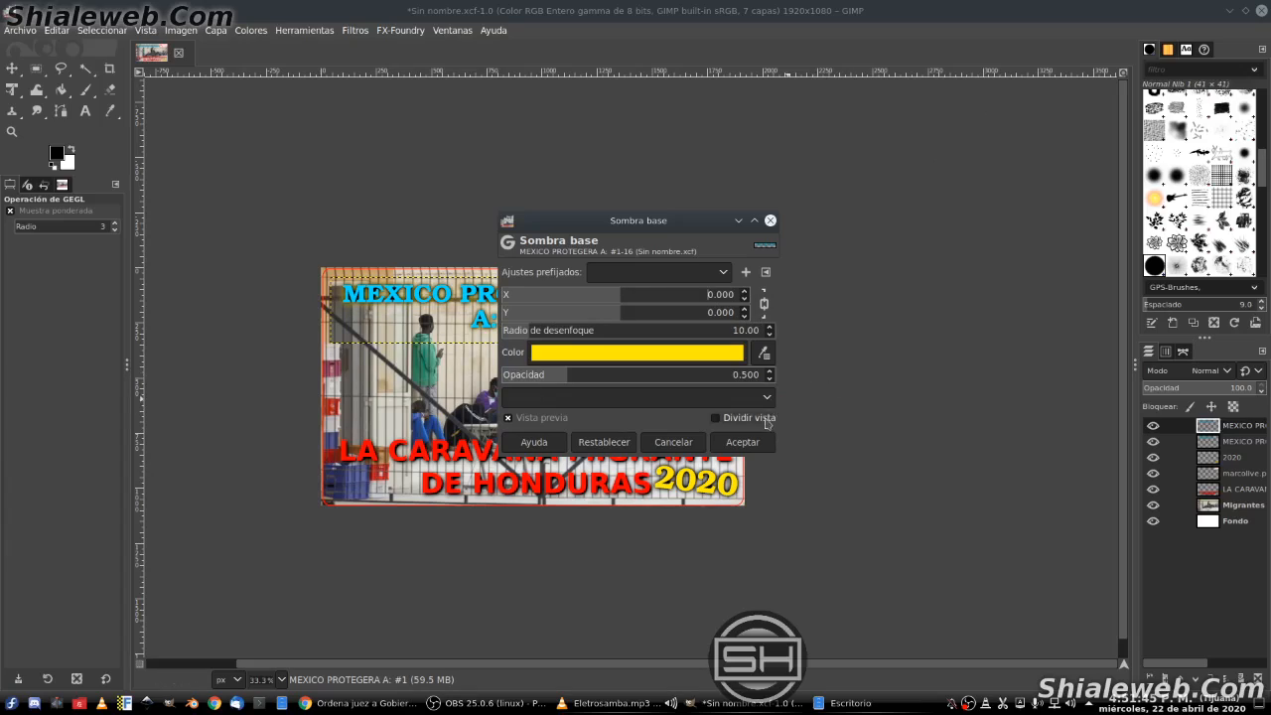
click(620, 374)
drag(649, 375, 689, 375)
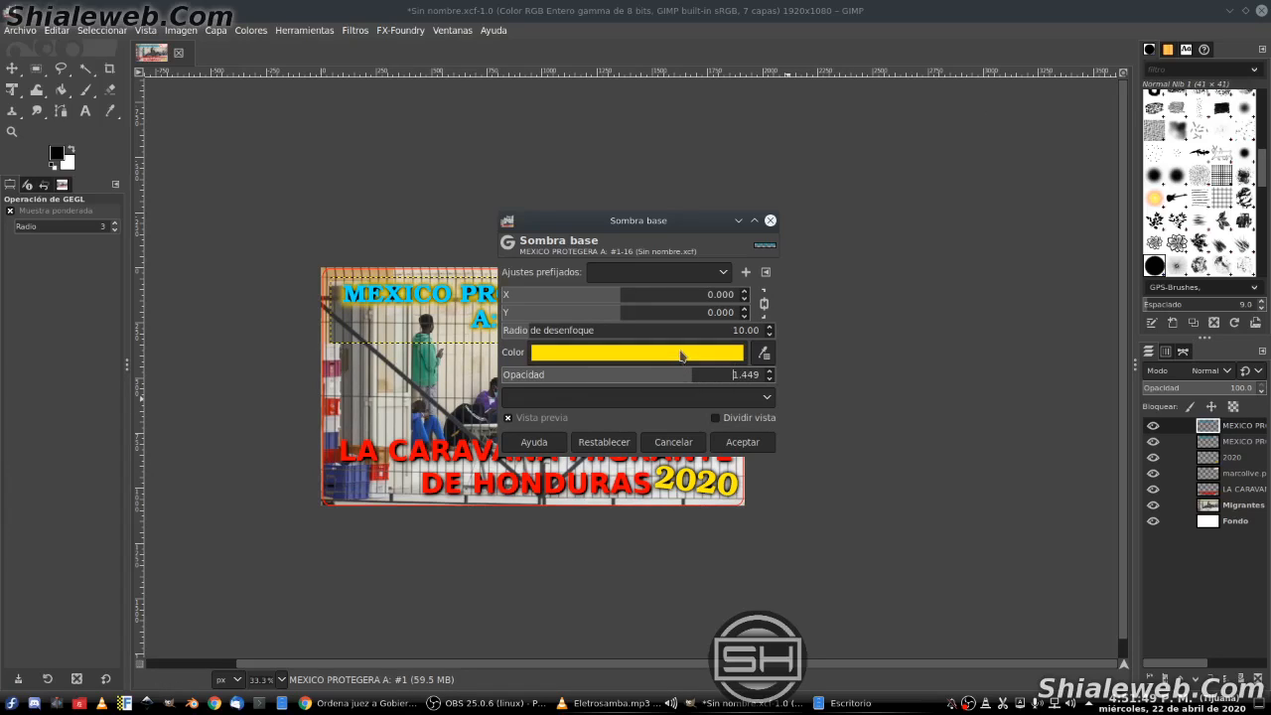
Step: Change the headline copy's shadow color to red ff0000, raise the opacity to 2.000 and apply the shadow
click(685, 355)
click(742, 457)
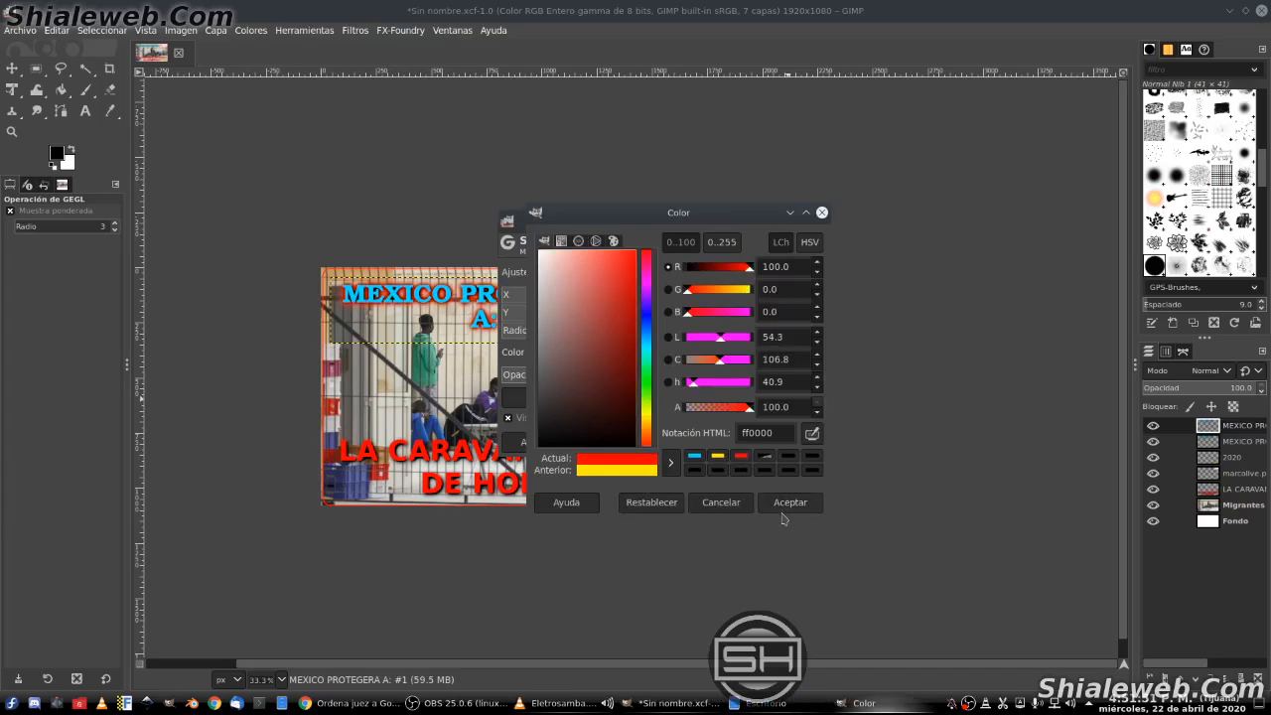
click(784, 504)
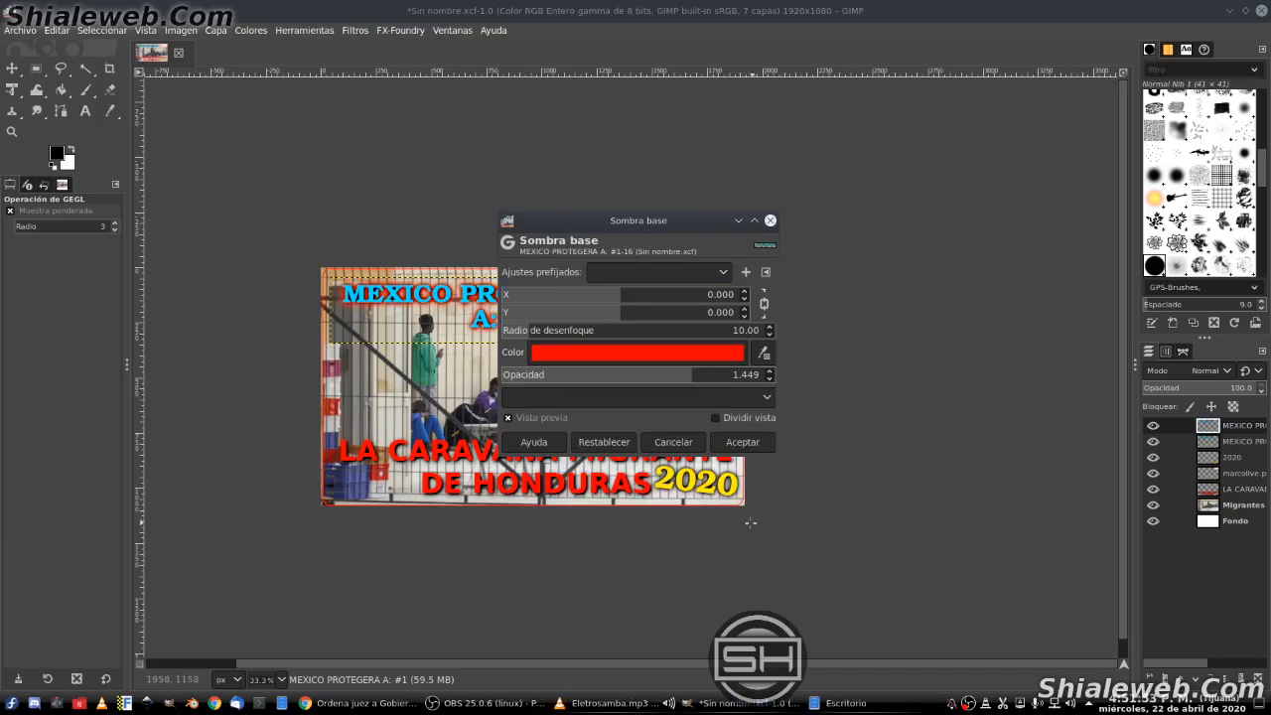
drag(697, 374, 791, 375)
drag(682, 218, 960, 129)
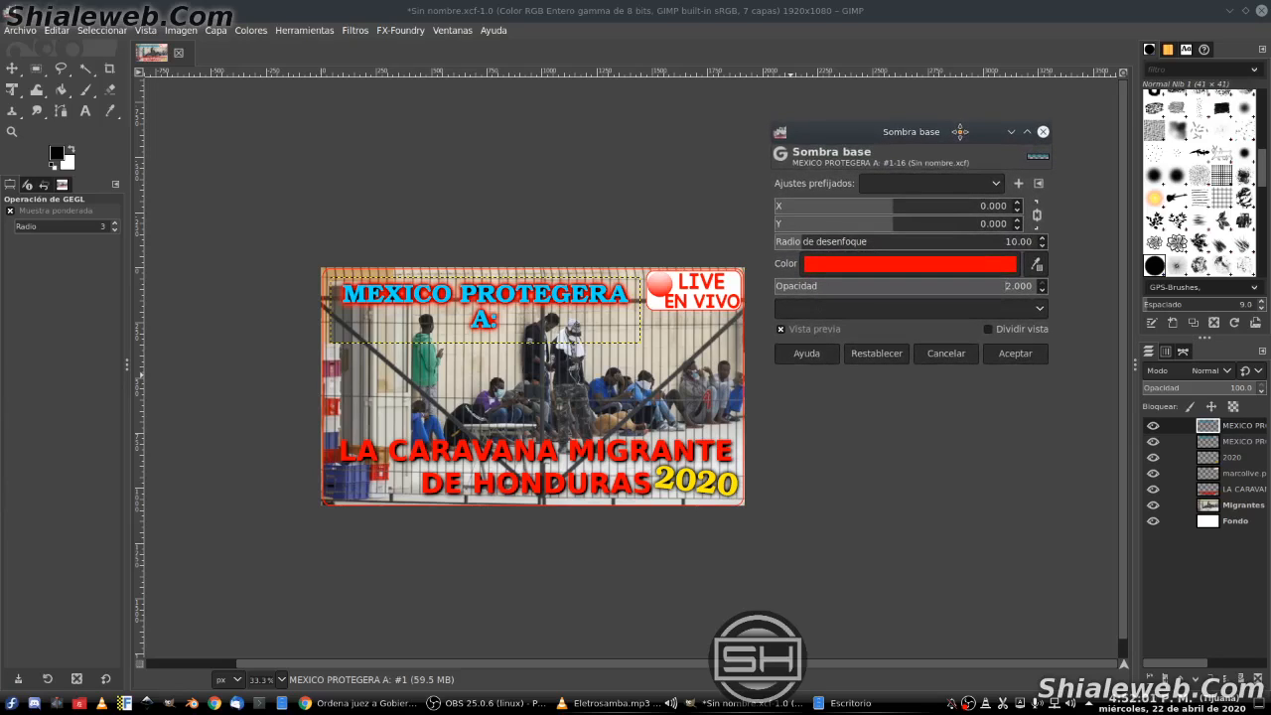
click(1015, 351)
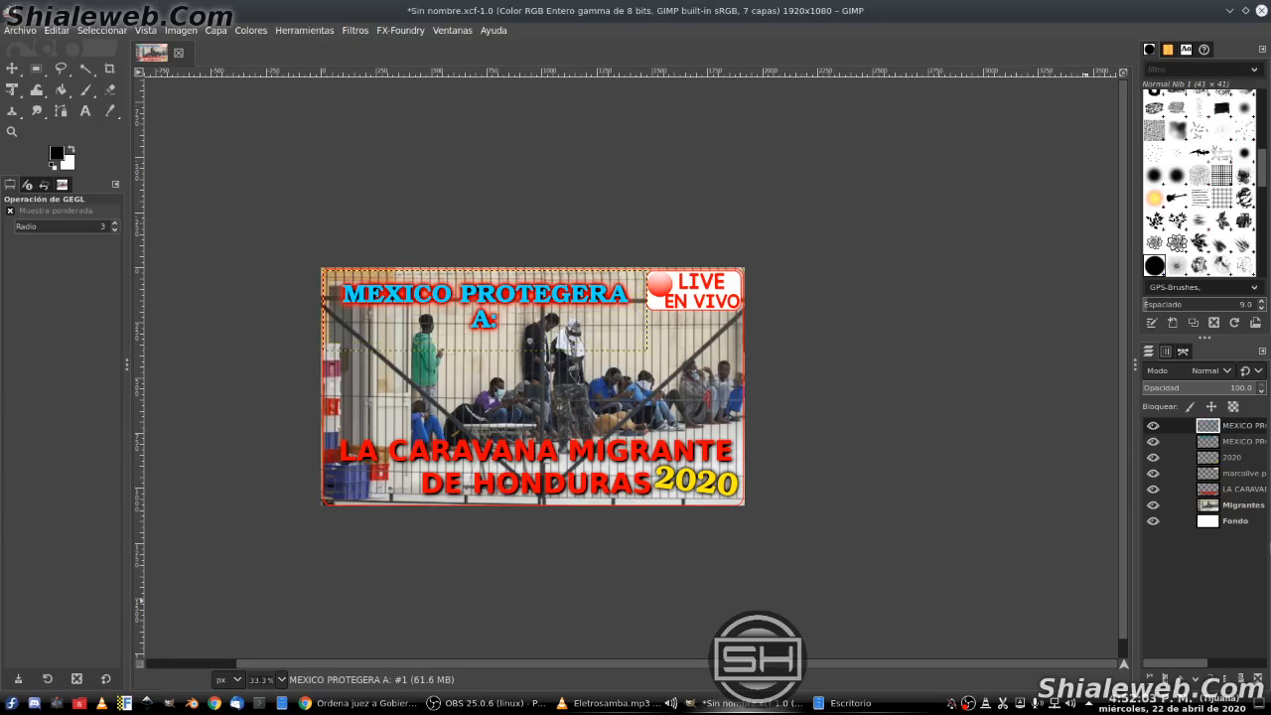
Step: Open the drop shadow settings for the LA CARAVANA MIGRANTE DE HONDURAS caption layer
click(1237, 490)
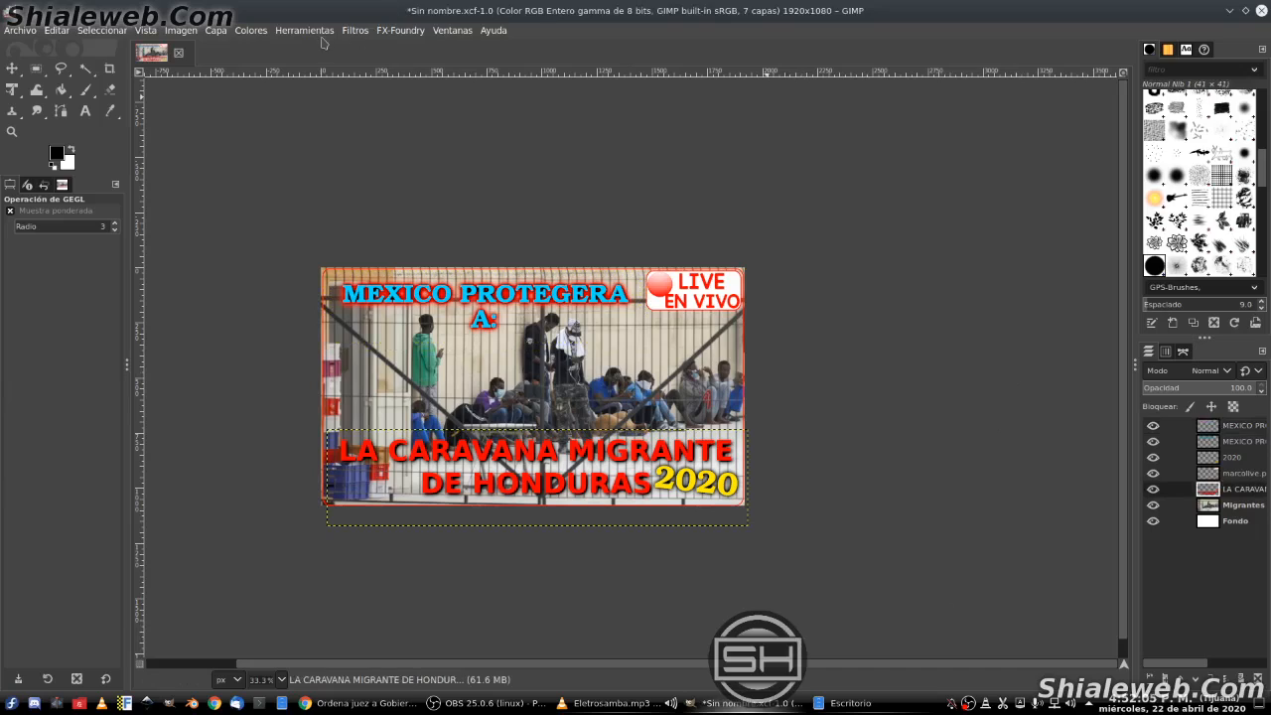
click(355, 30)
mouse_move(399, 177)
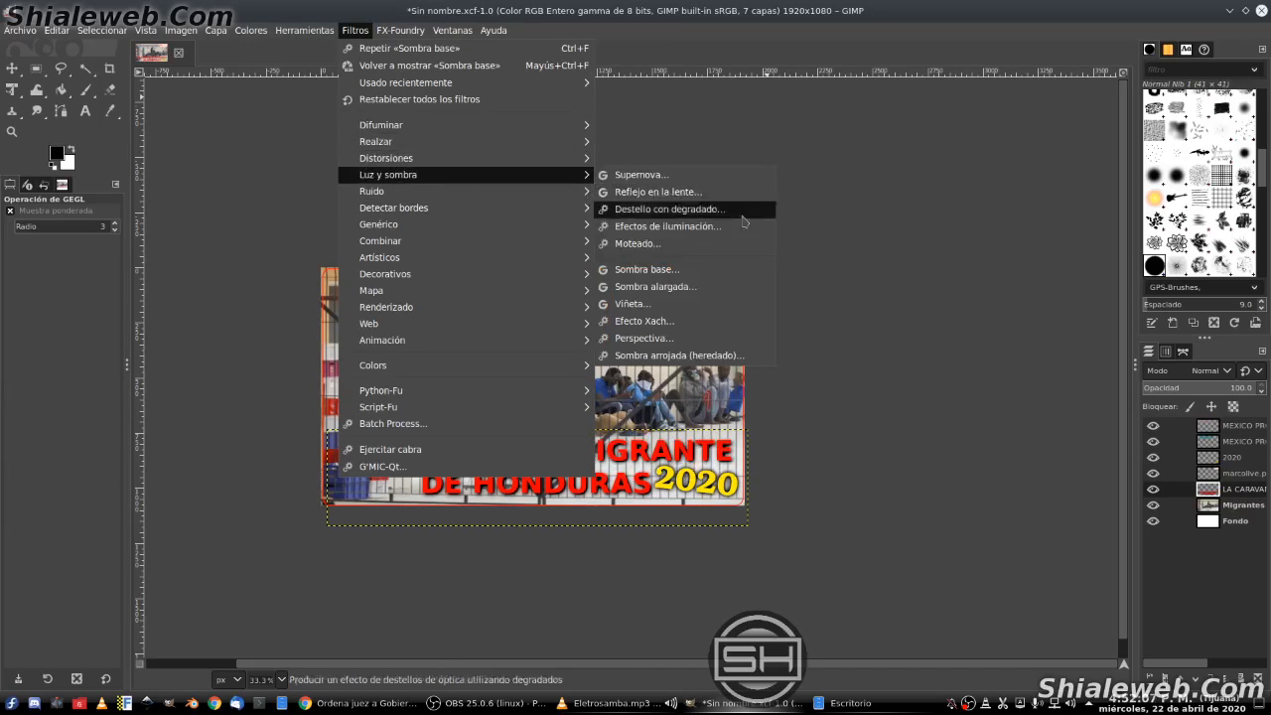
click(698, 272)
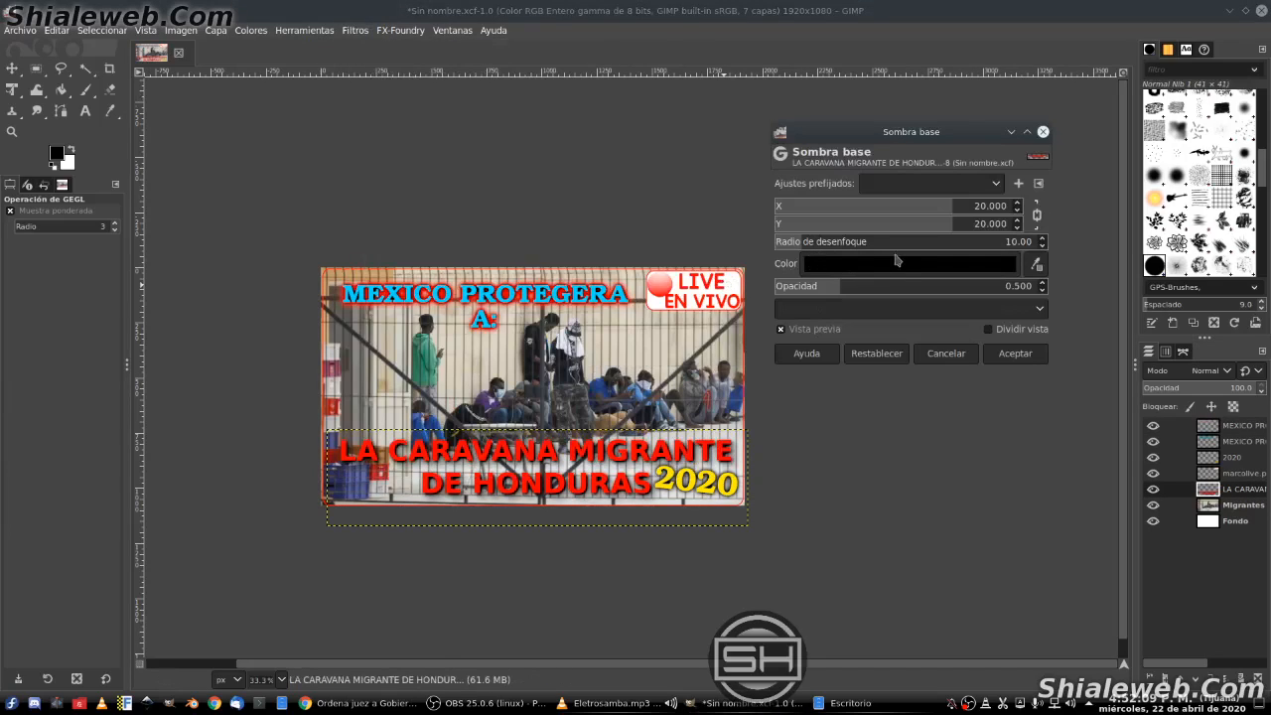
Step: Try sampling the headline's color from the image for the caption's shadow, and set the shadow color to light blue 00dcff
click(1036, 266)
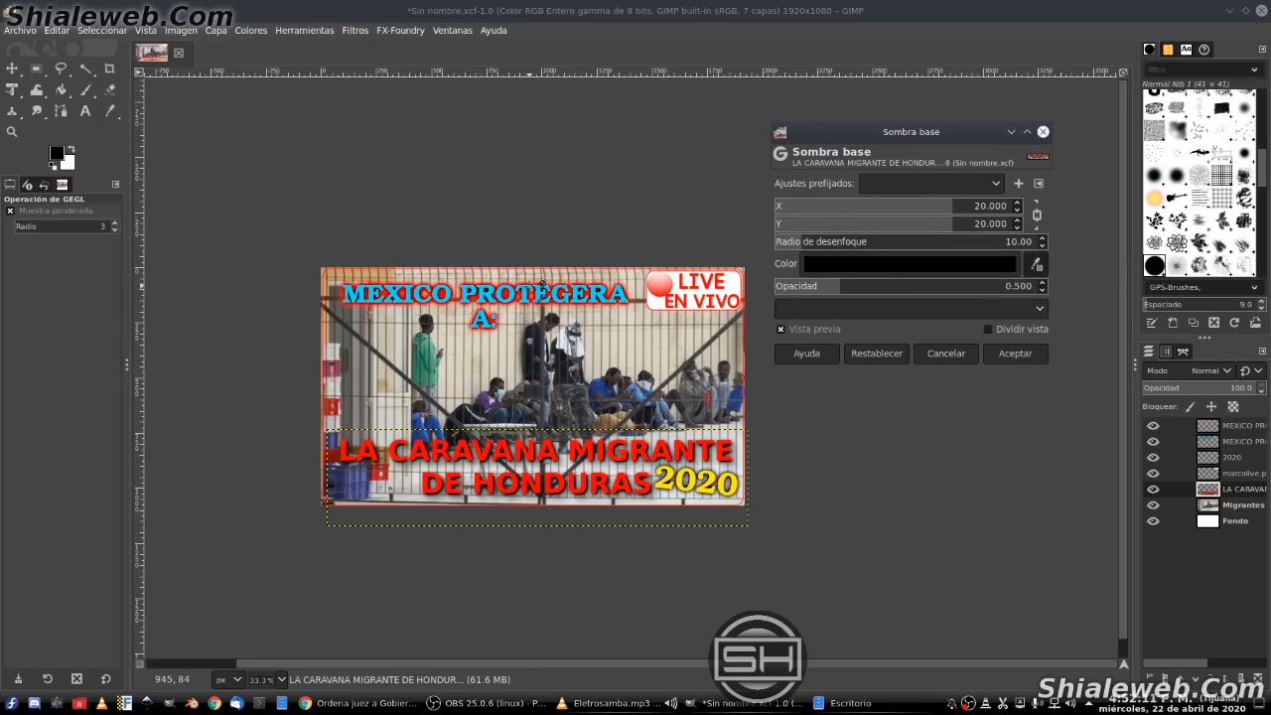
click(536, 288)
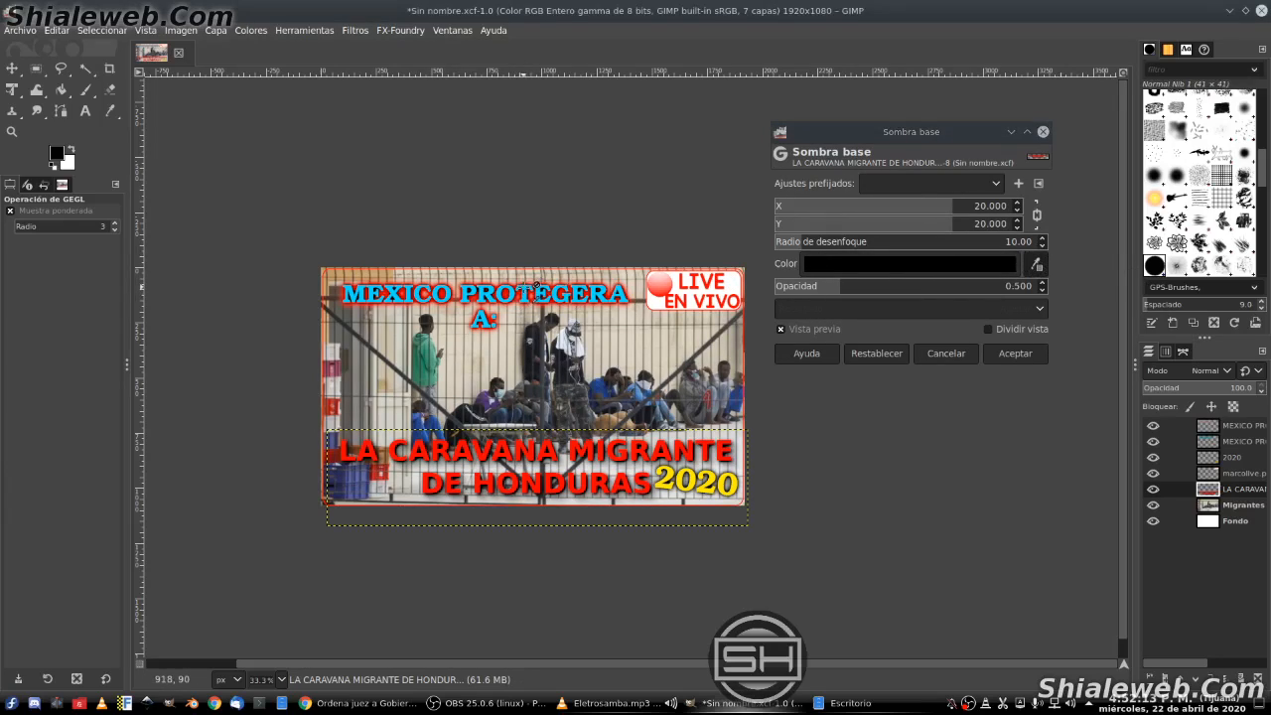
click(1035, 267)
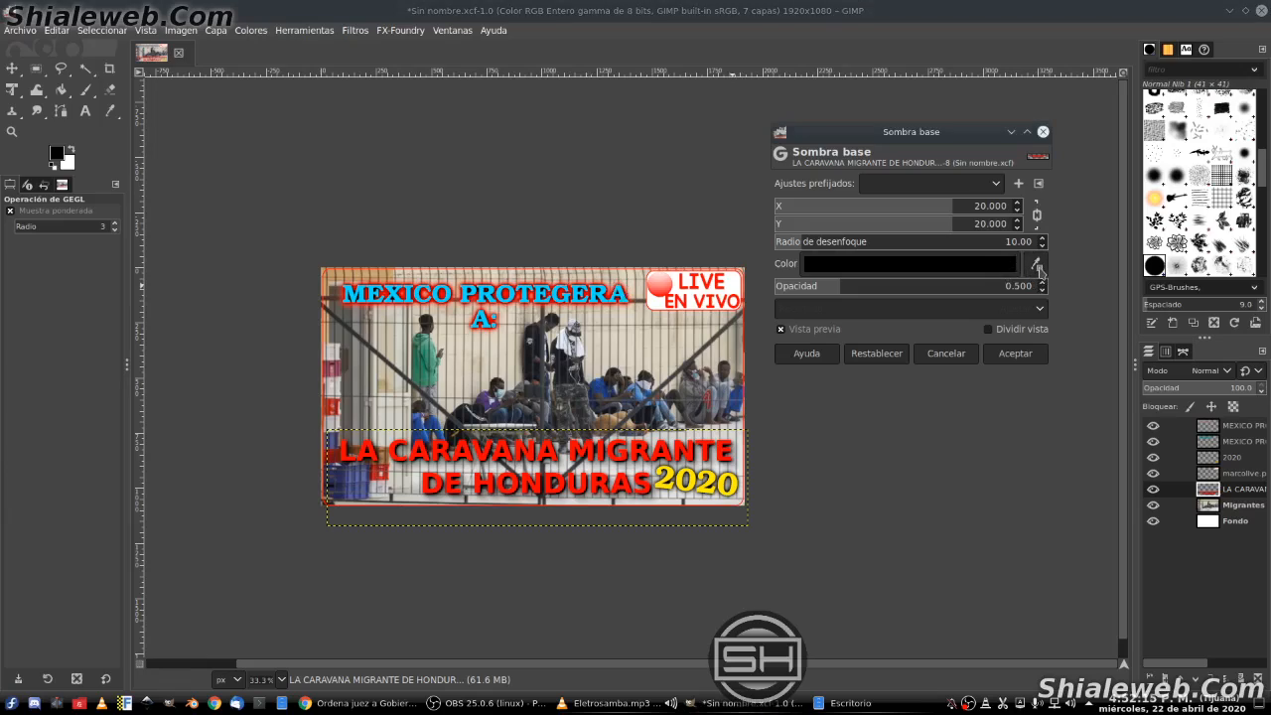
click(461, 289)
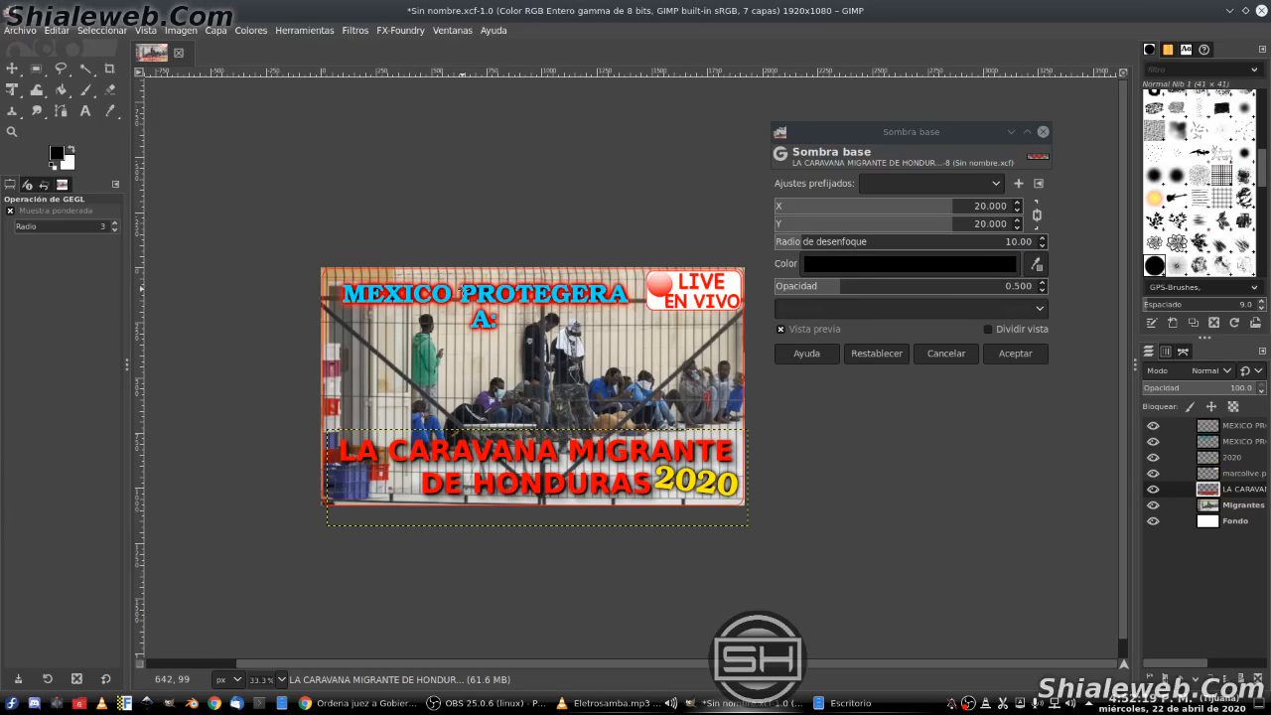
click(971, 264)
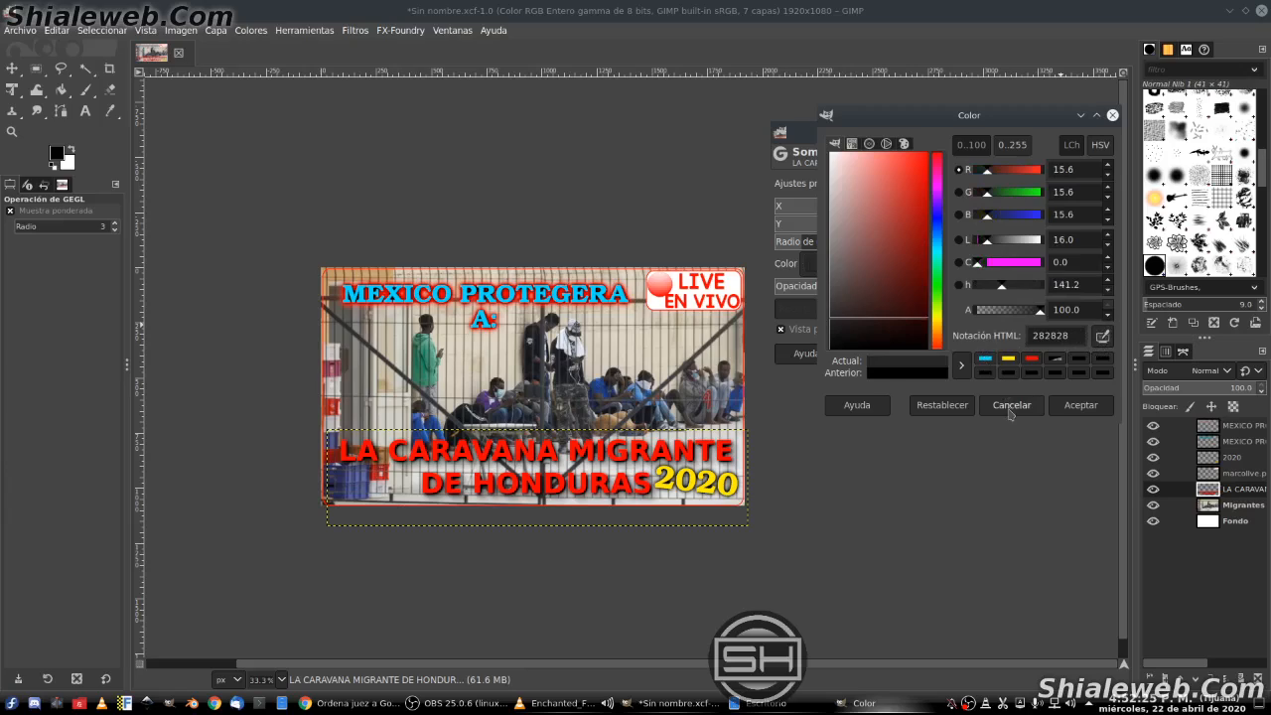
click(985, 360)
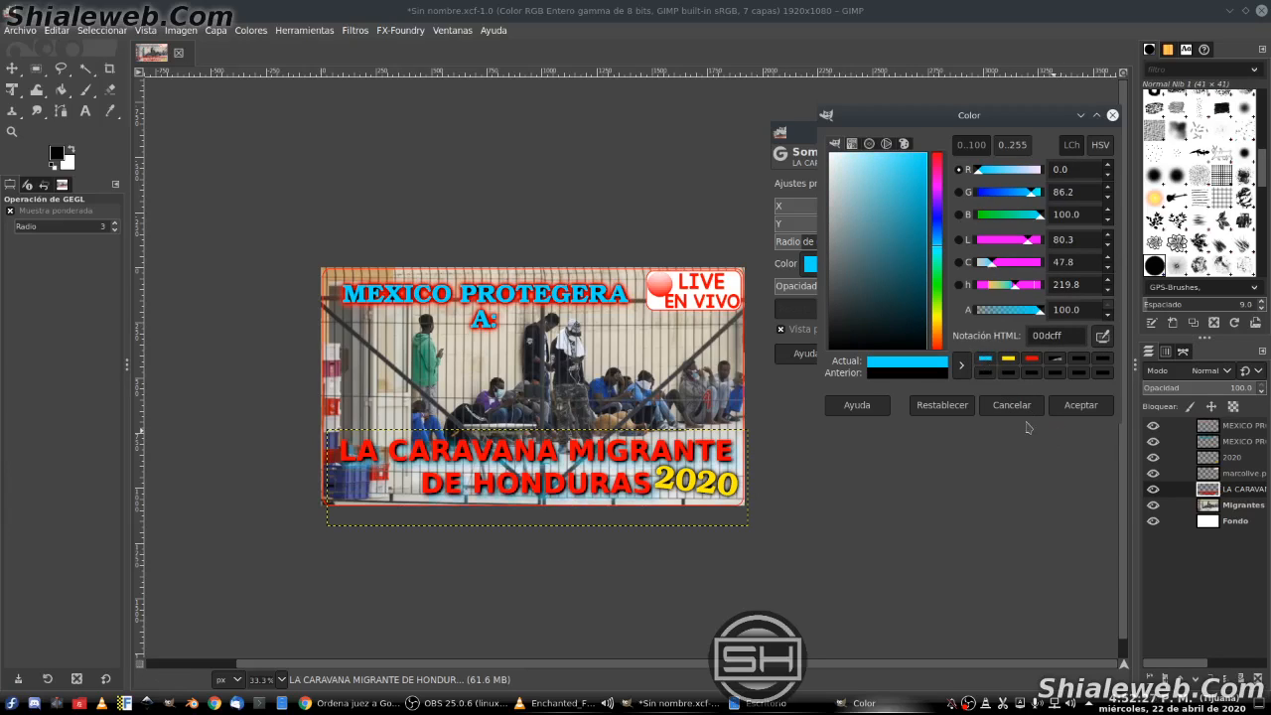
click(1086, 407)
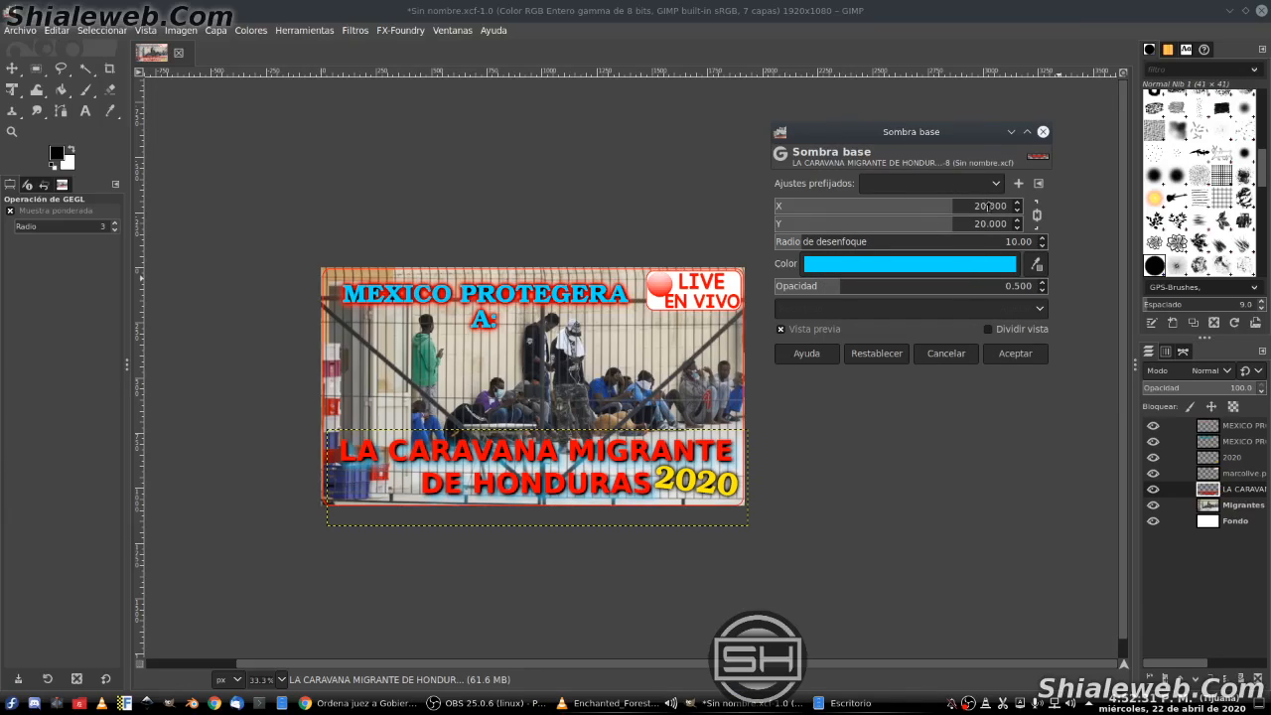
Step: Set the caption shadow's X and Y offsets to 0 and its opacity to 2.000
click(988, 204)
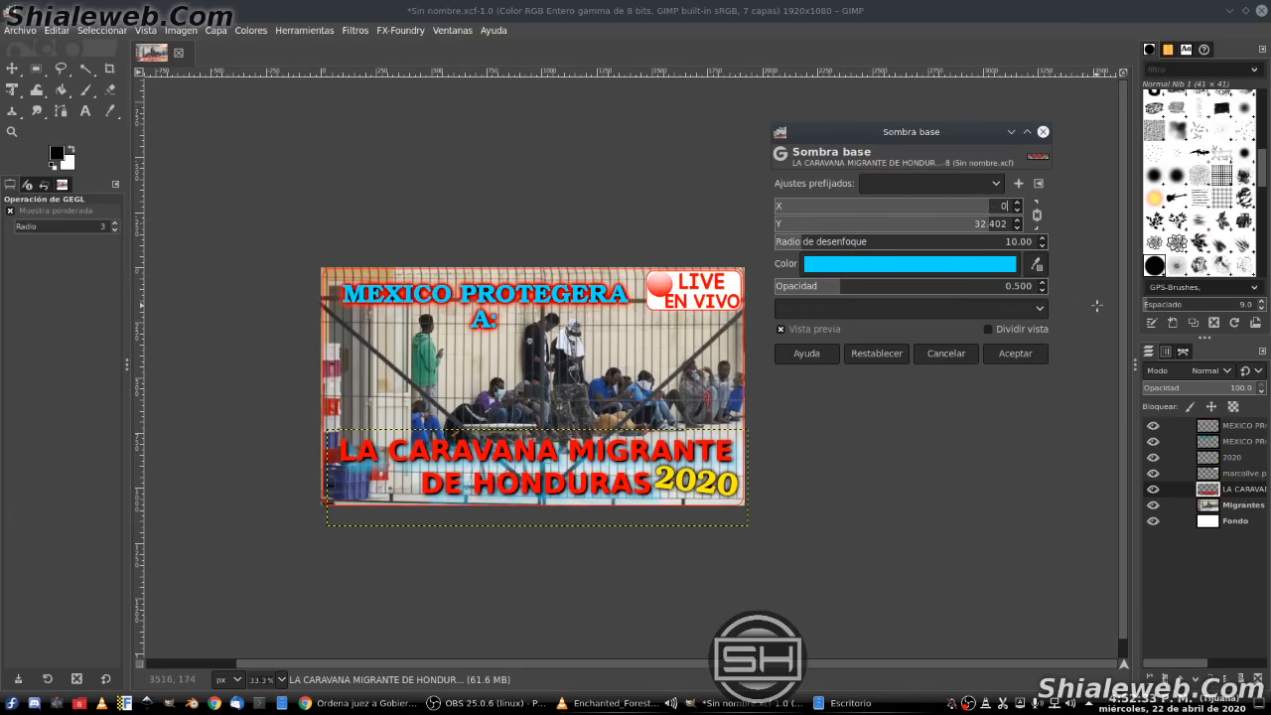
text(0)
key(Return)
drag(1012, 288, 1145, 249)
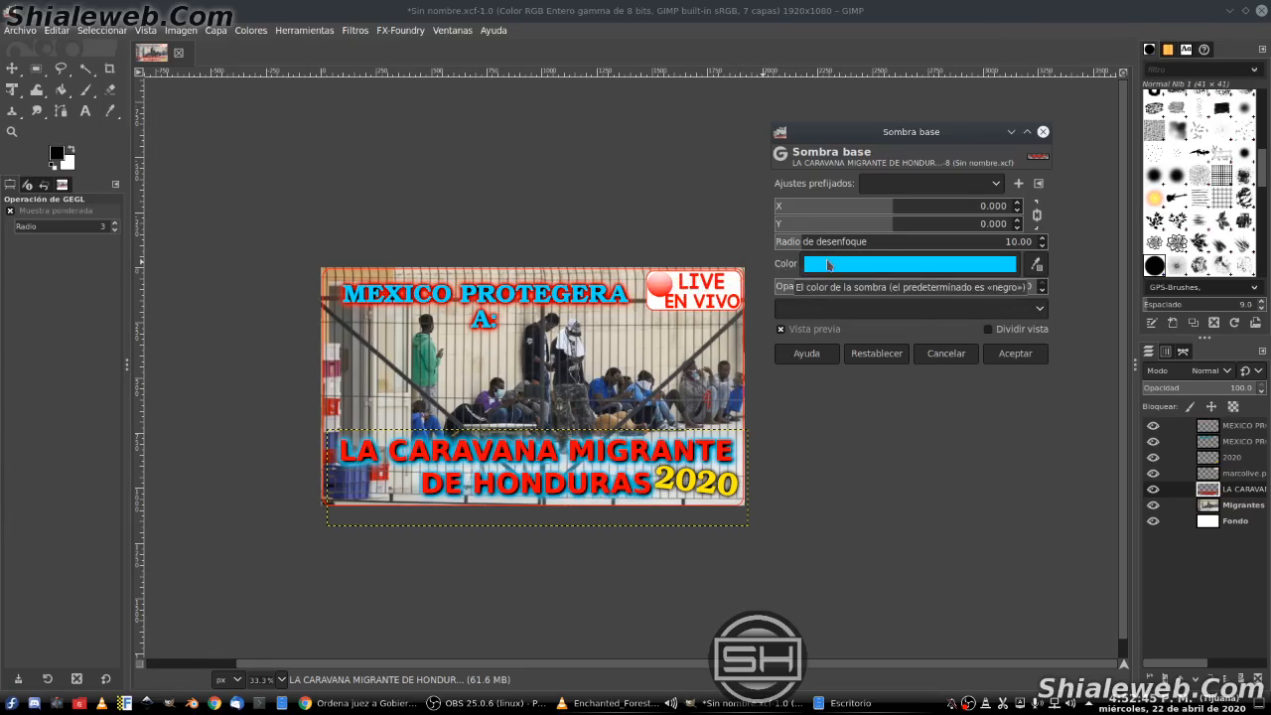
Step: Change the caption's shadow color to yellow ffeb00 and apply the shadow
click(828, 266)
click(864, 369)
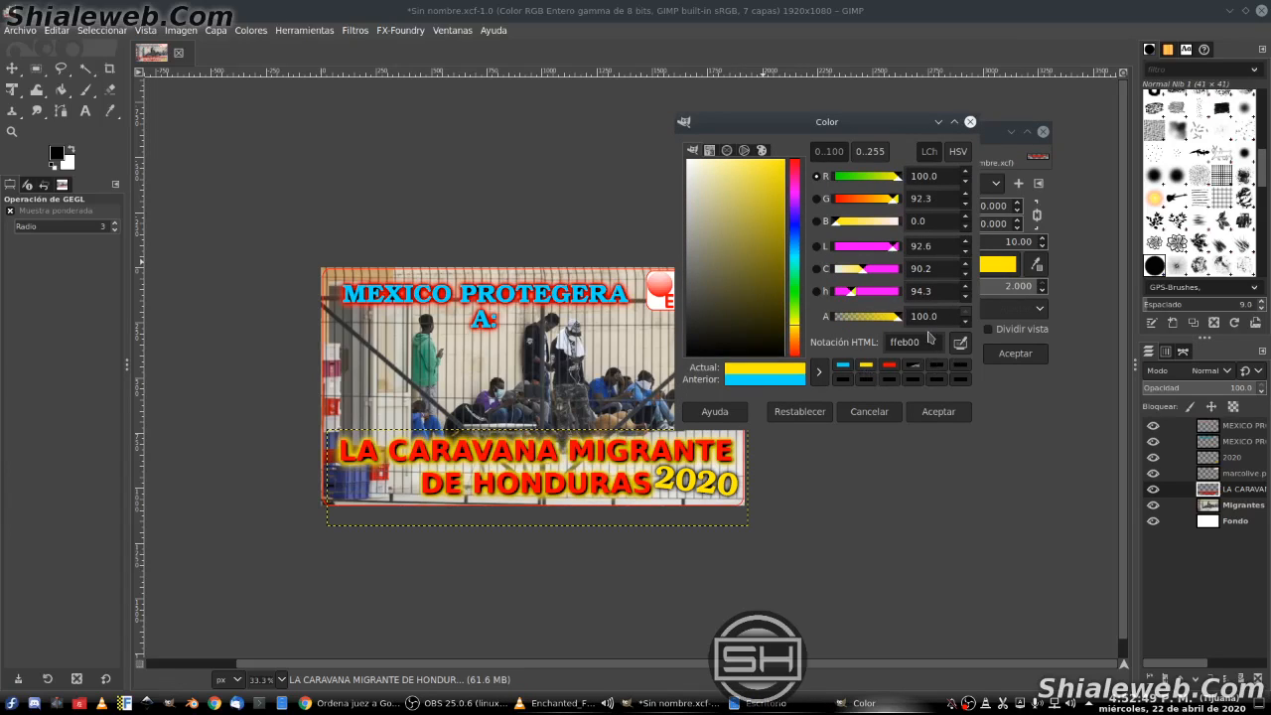
click(937, 411)
click(991, 355)
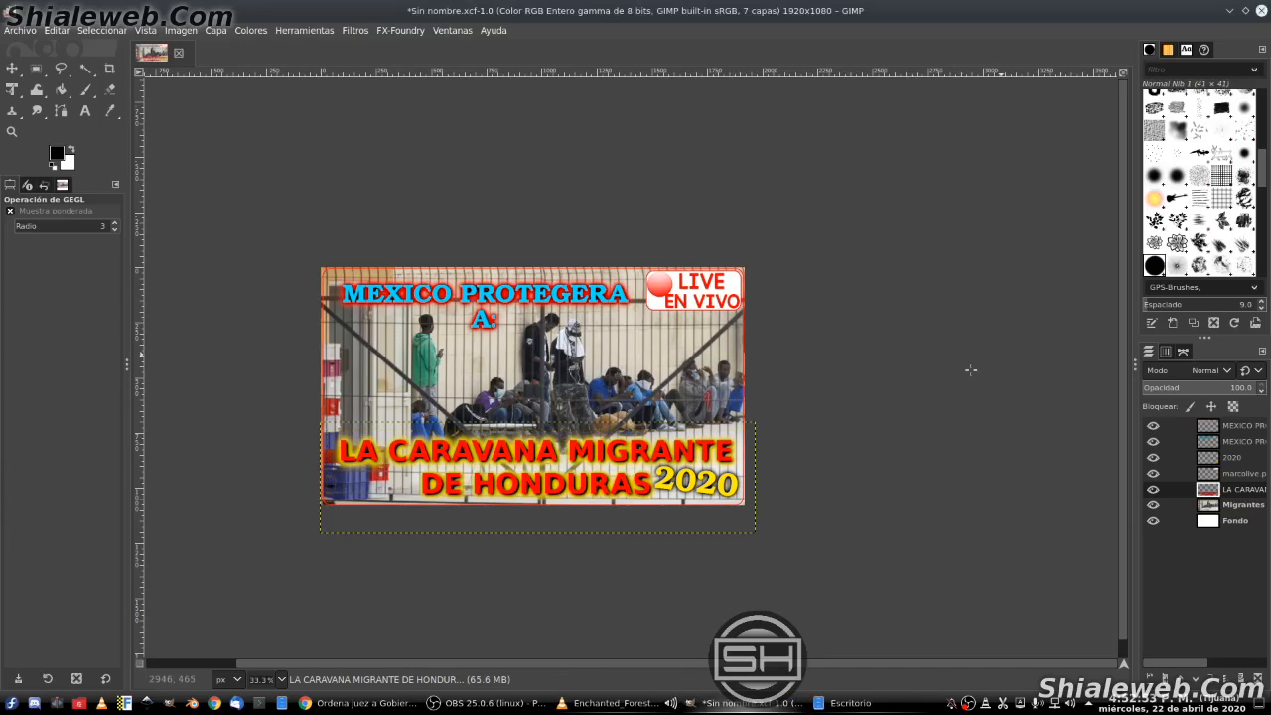
Step: Save the image project, select the Fondo background layer, and save the project again
click(18, 31)
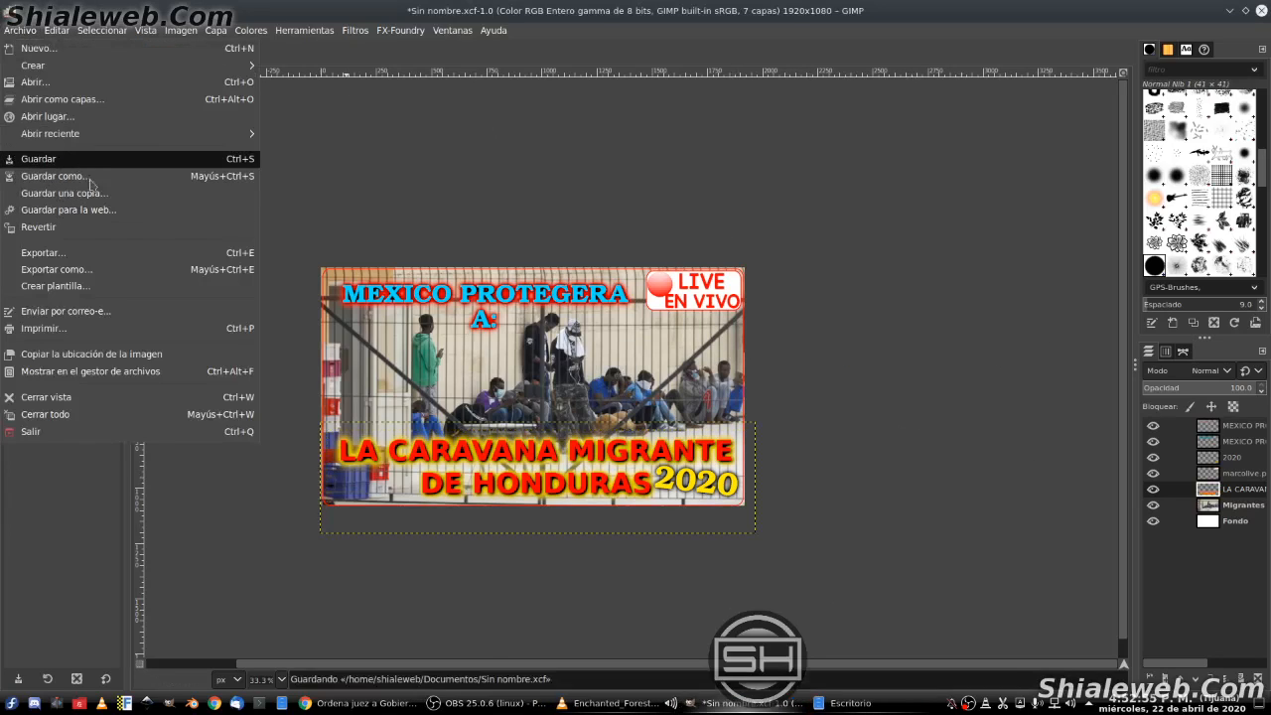
click(44, 159)
click(1247, 524)
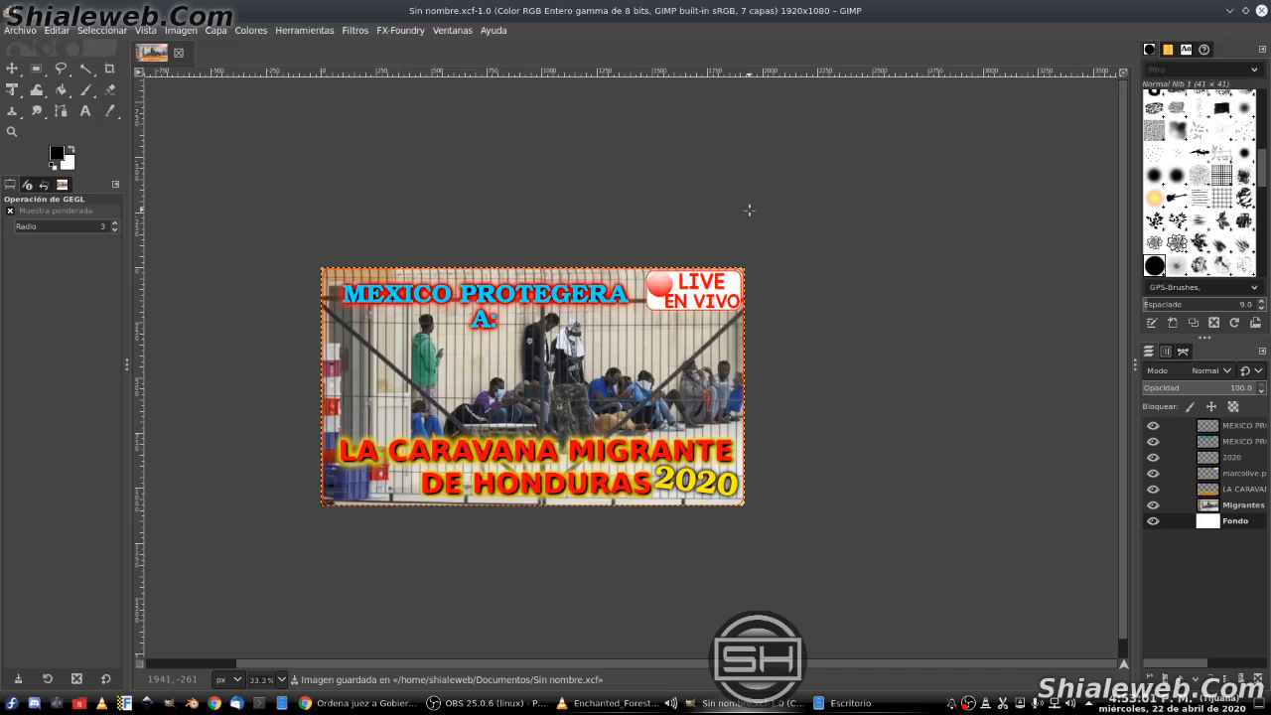
scroll(747, 210, down, 2)
scroll(737, 210, up, 2)
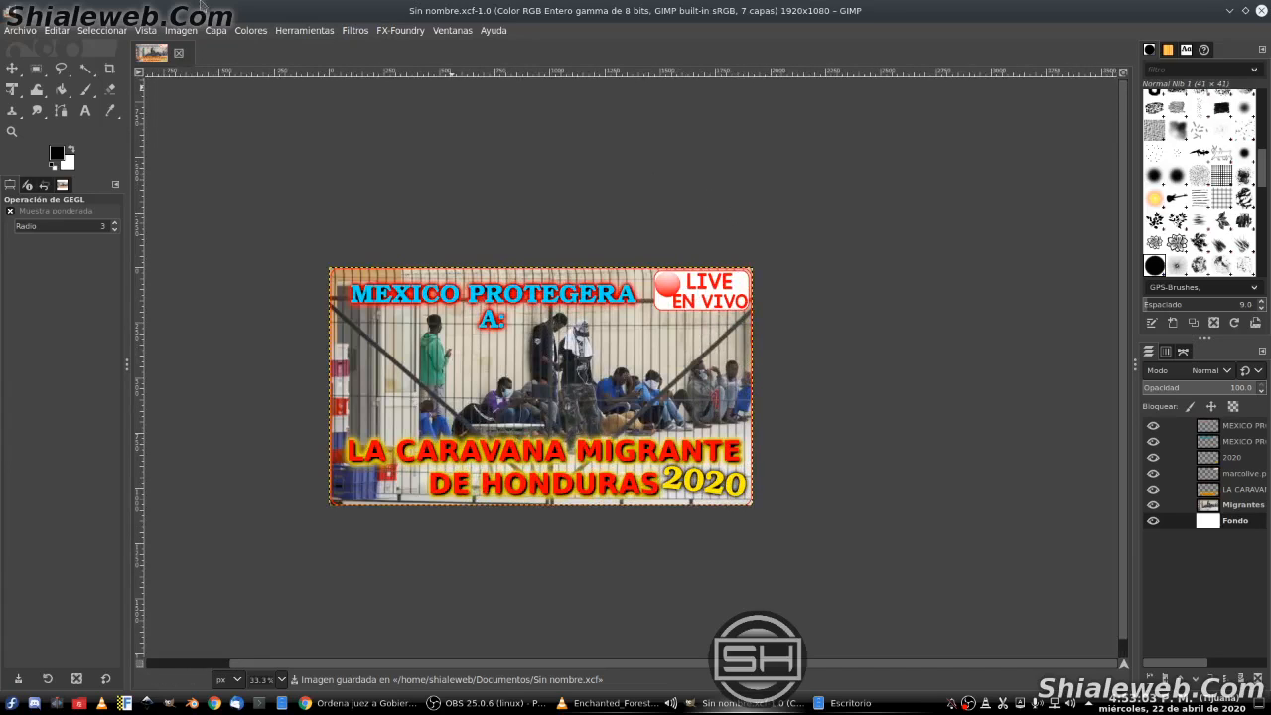
click(20, 30)
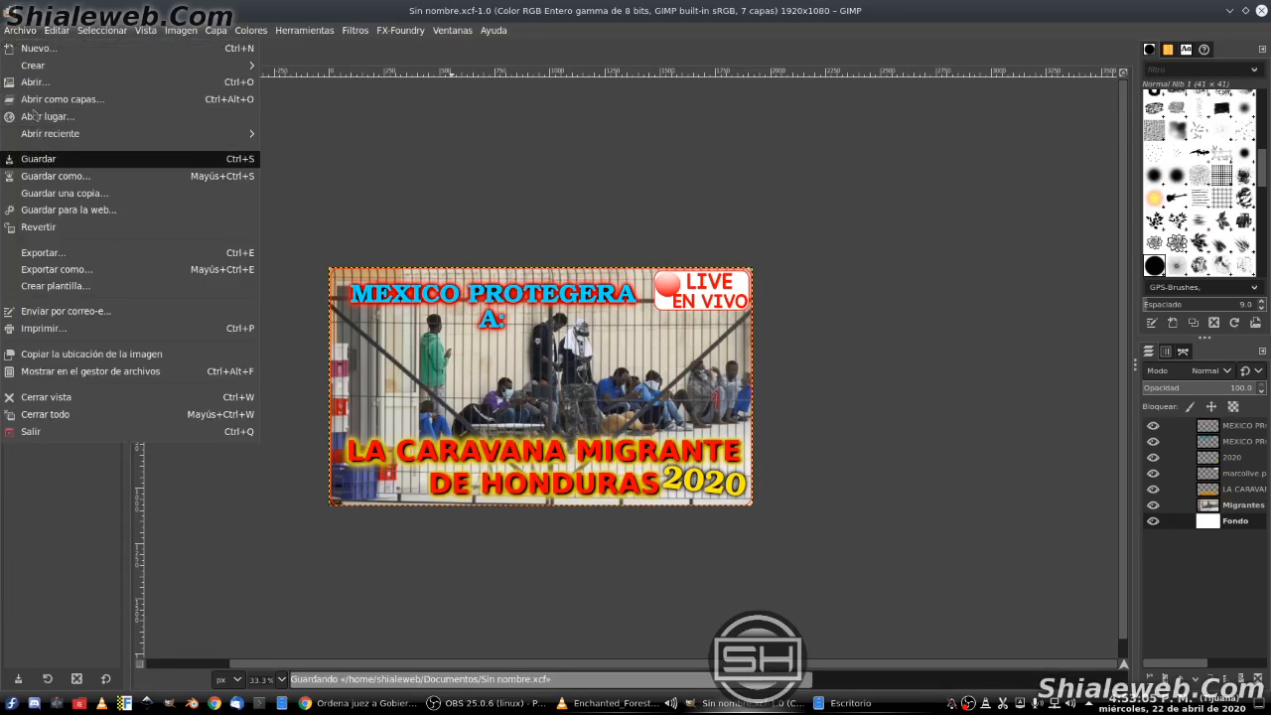
click(39, 158)
Step: Export the image to the Escritorio folder under the name PORTADAcatracha.jpg
click(17, 30)
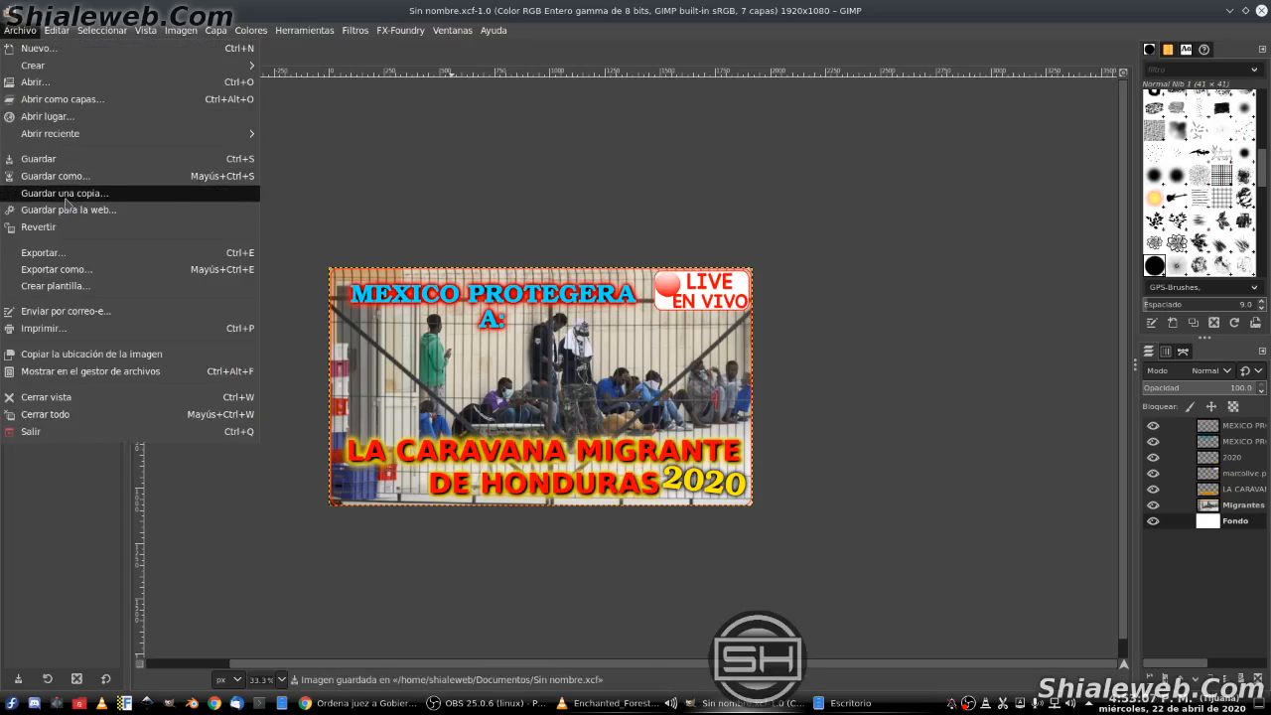
click(87, 270)
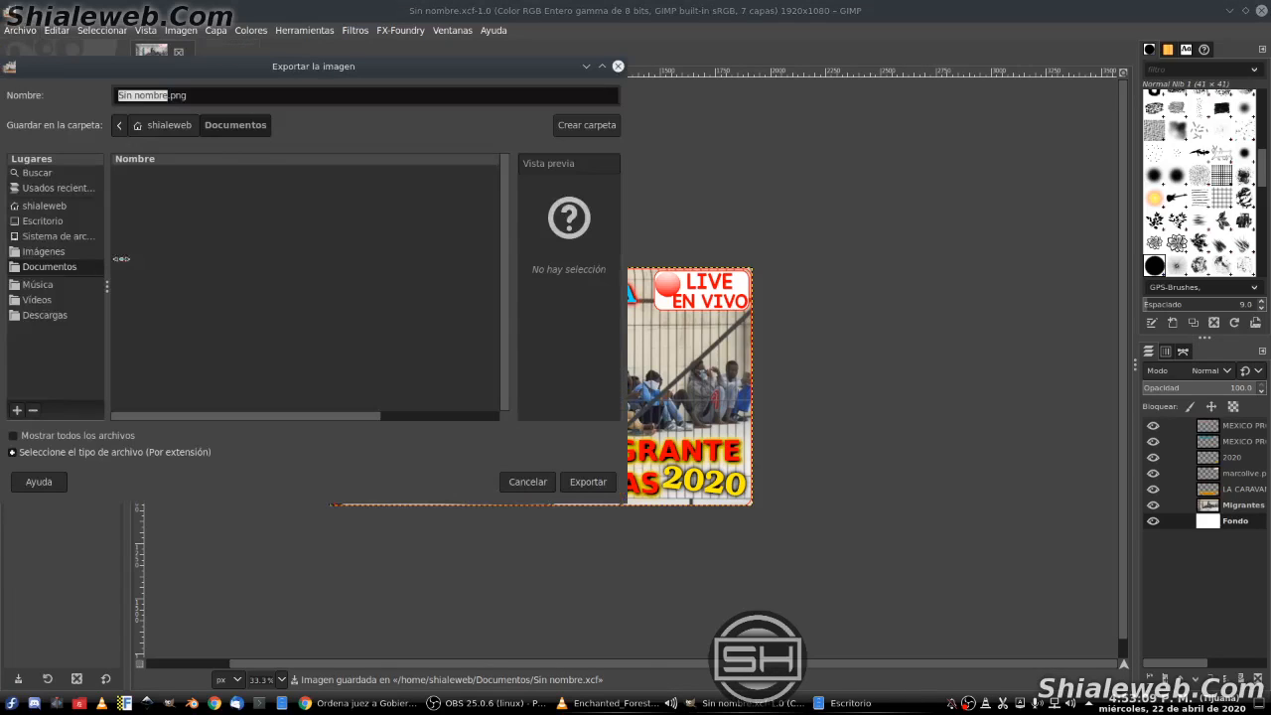
click(53, 226)
triple_click(216, 96)
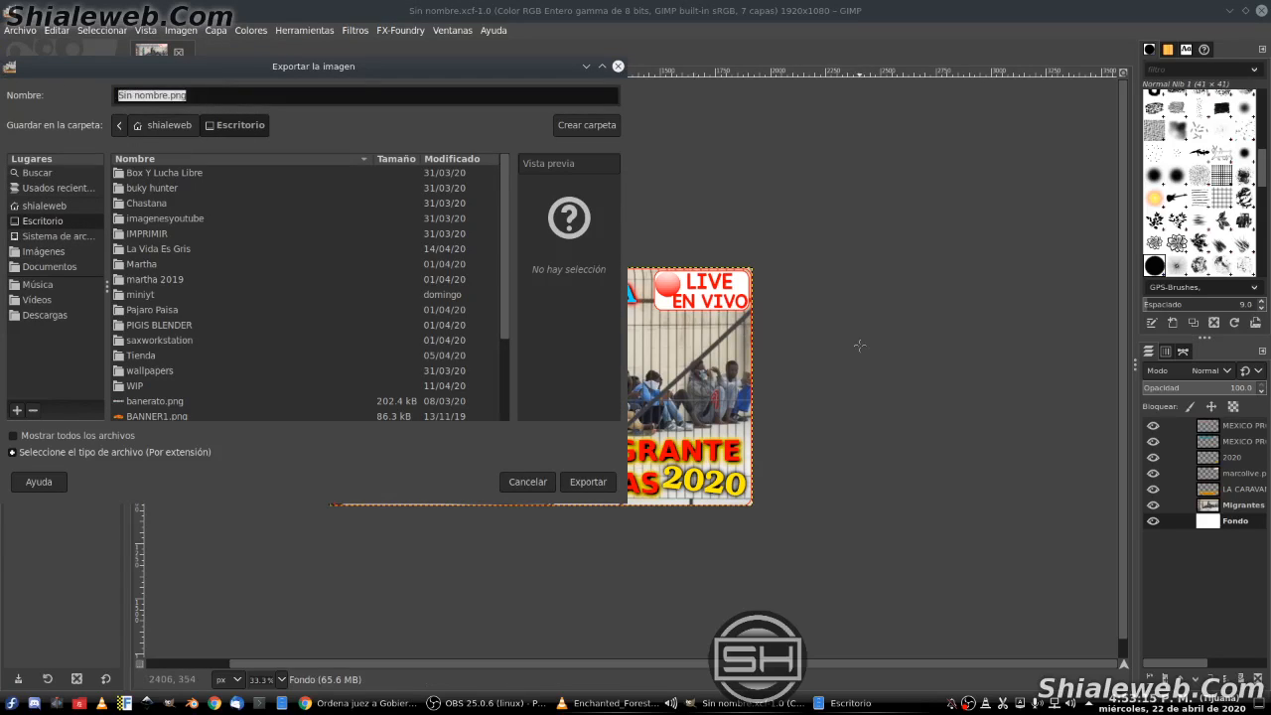
text(PORTADAcatracha.jpg)
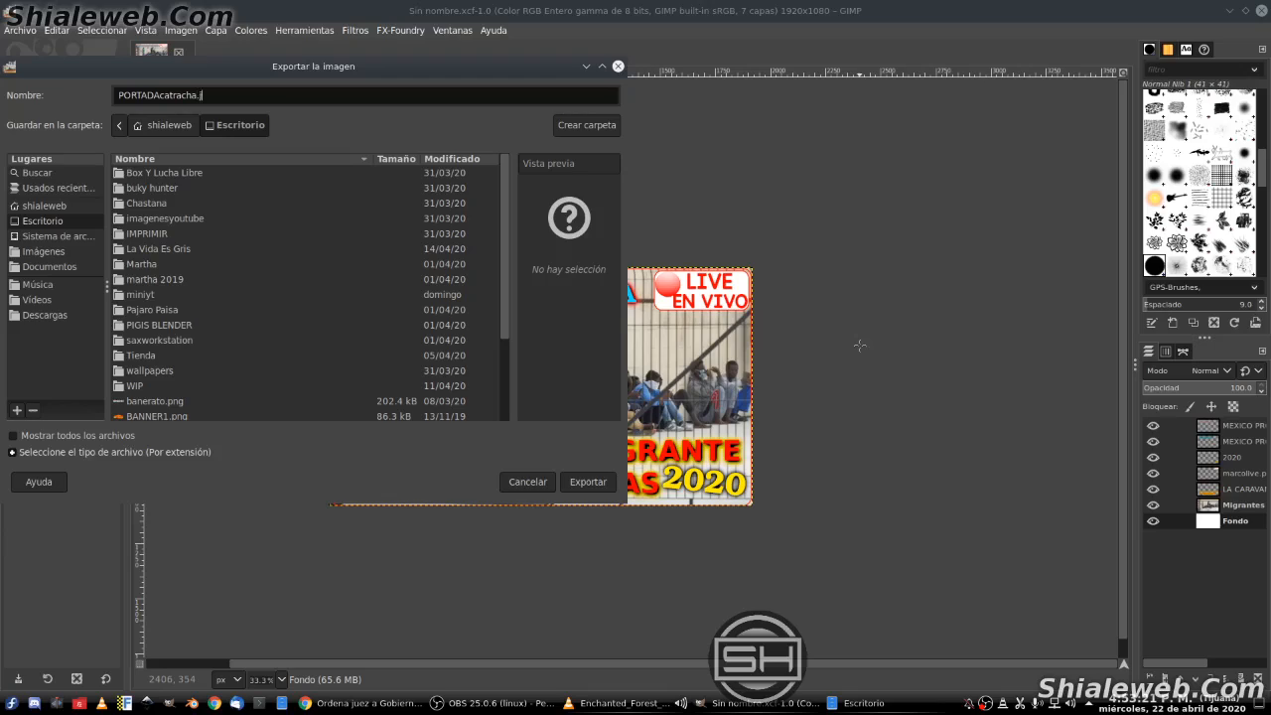
click(588, 481)
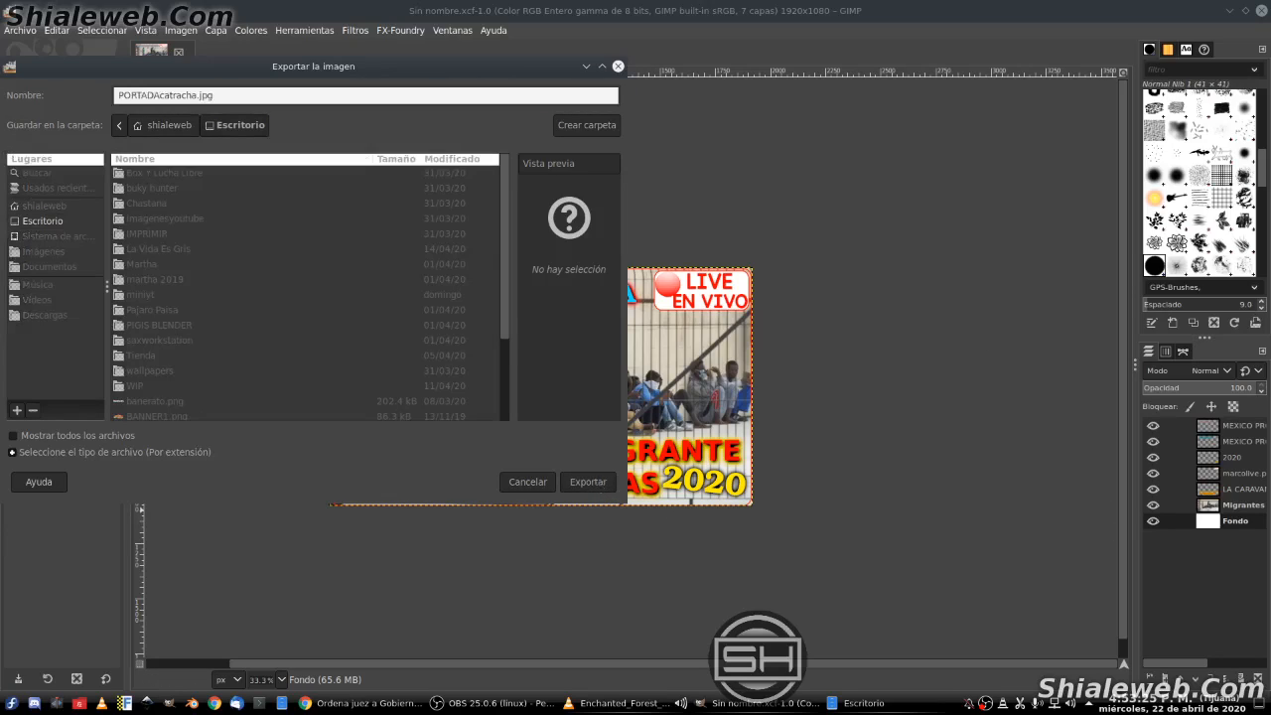
Step: Set the JPEG comment to shialeweb.com and complete the export with the current quality settings
triple_click(318, 322)
text(sh)
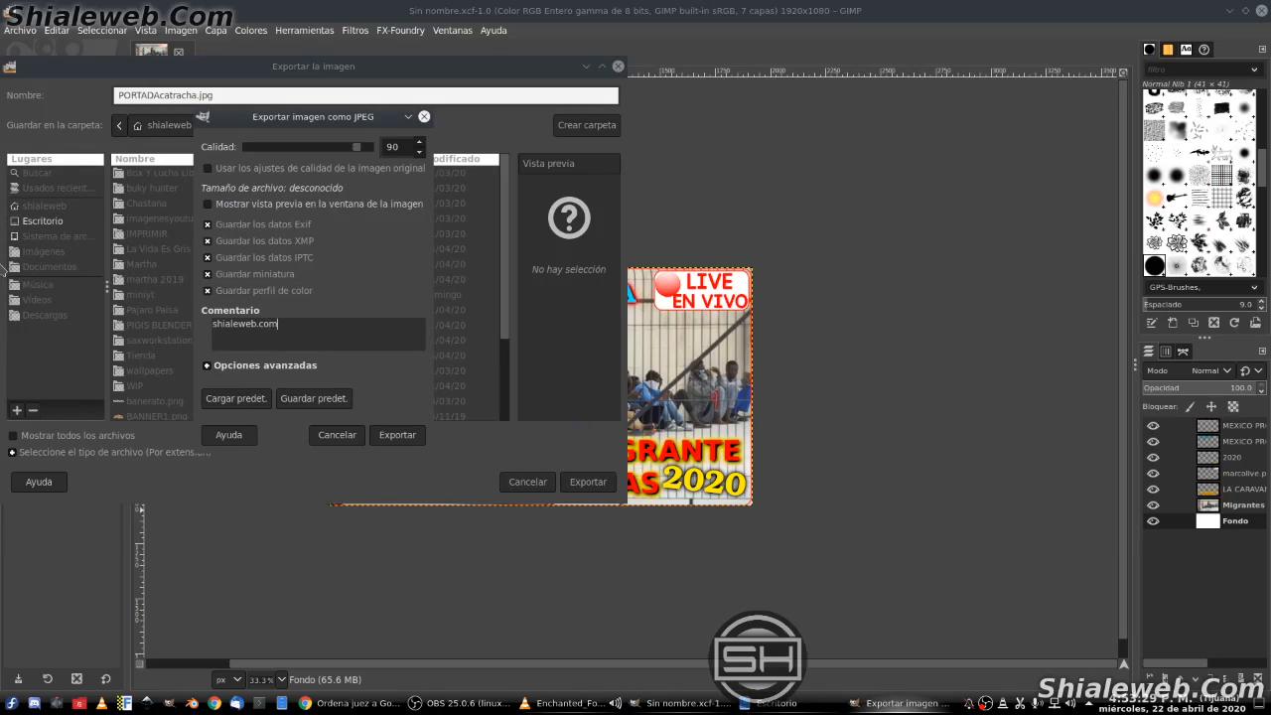
text(ialeweb.com)
click(397, 435)
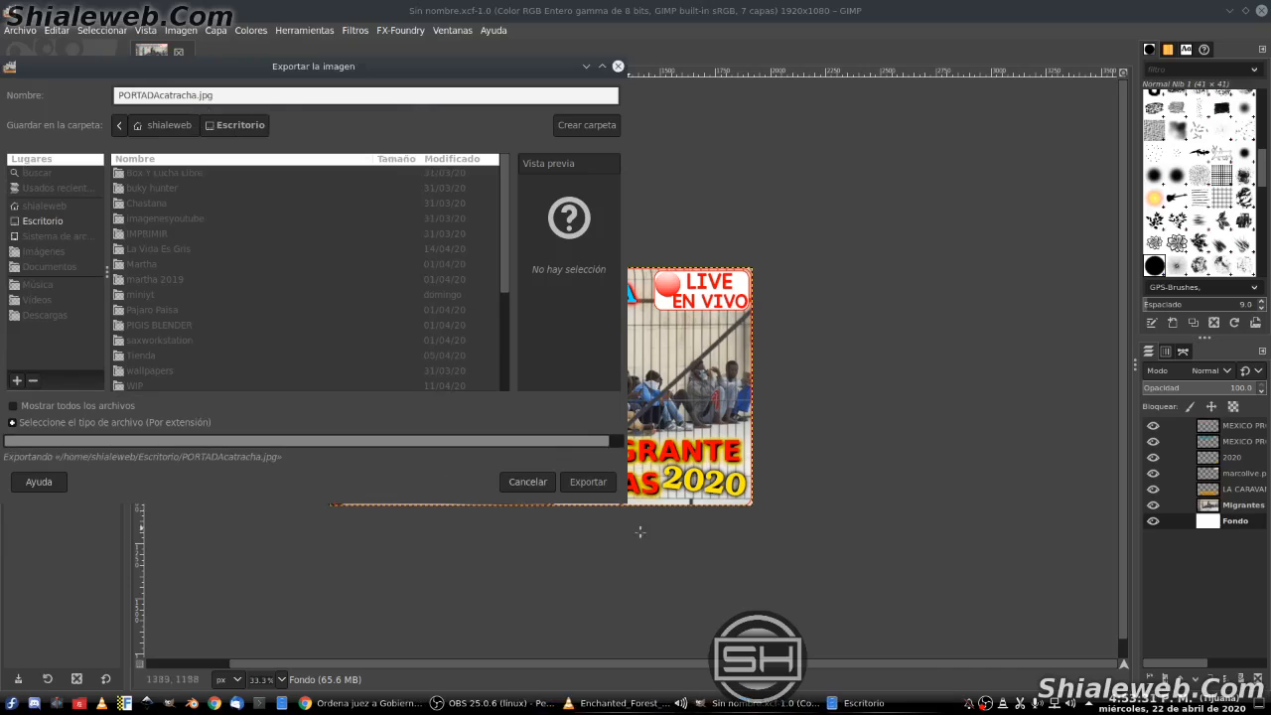
Step: Save the project once more after the export and switch to the OBS window
click(18, 31)
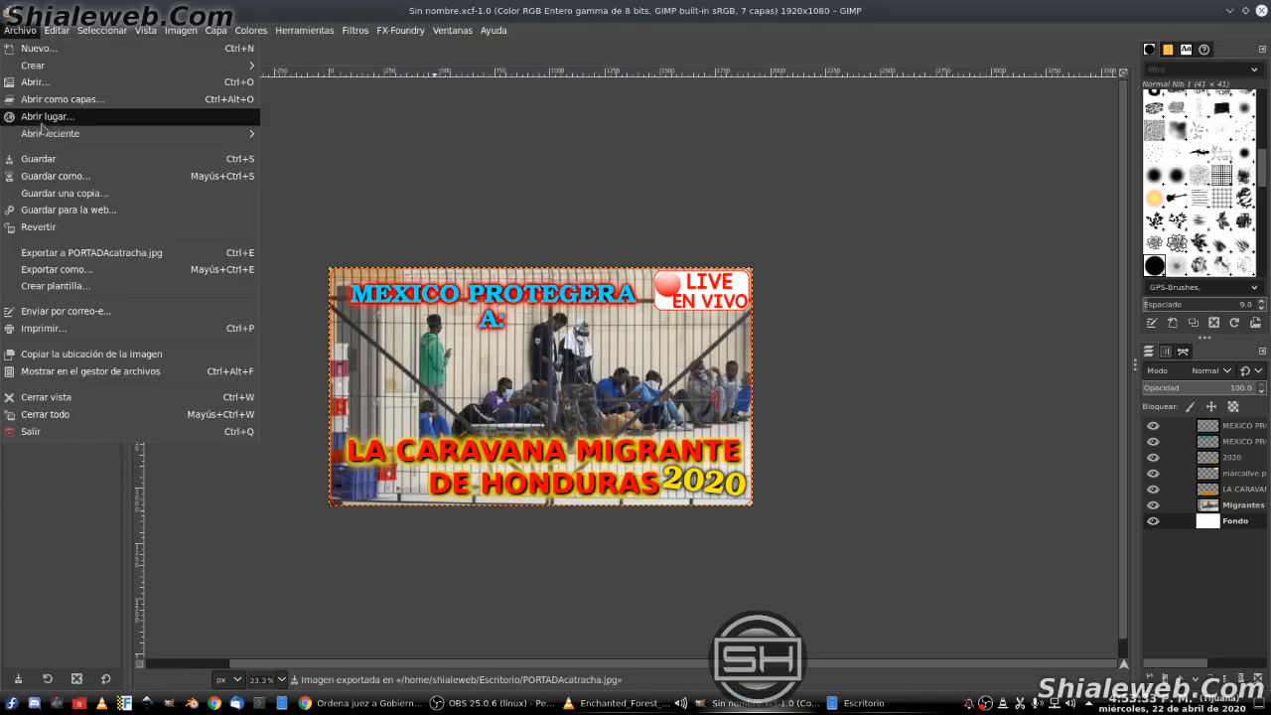
click(47, 157)
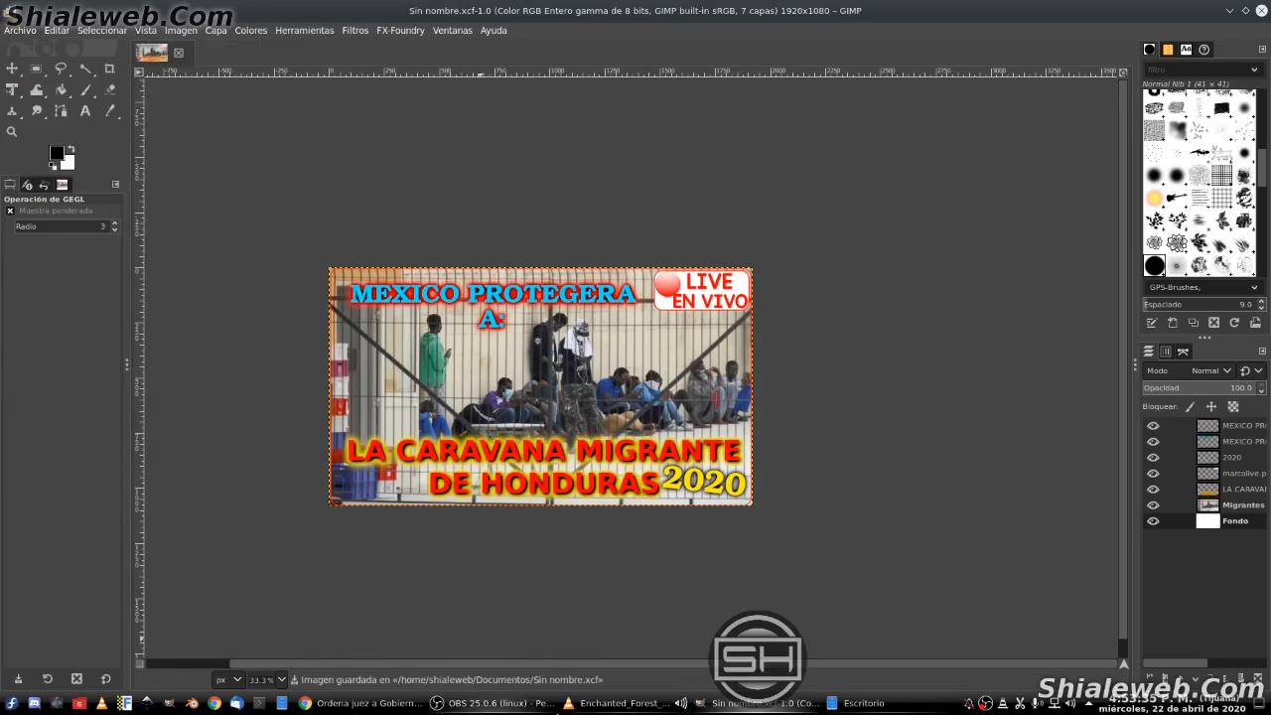
click(494, 703)
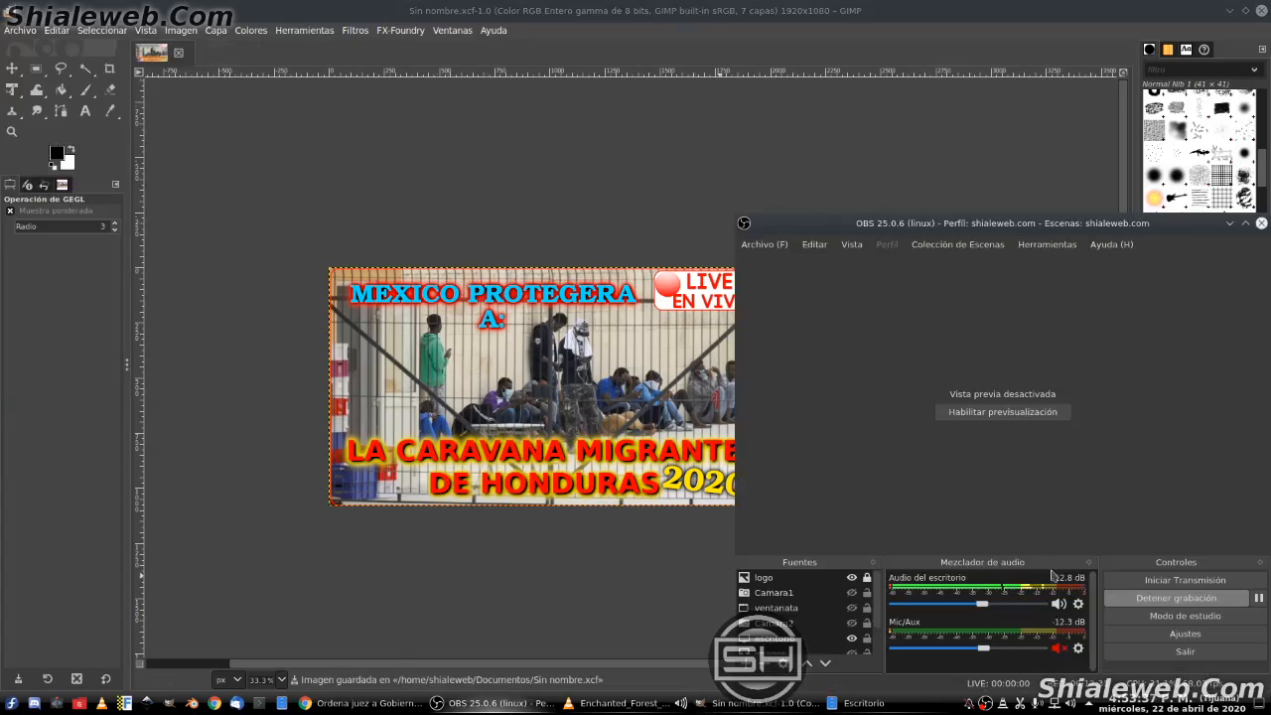